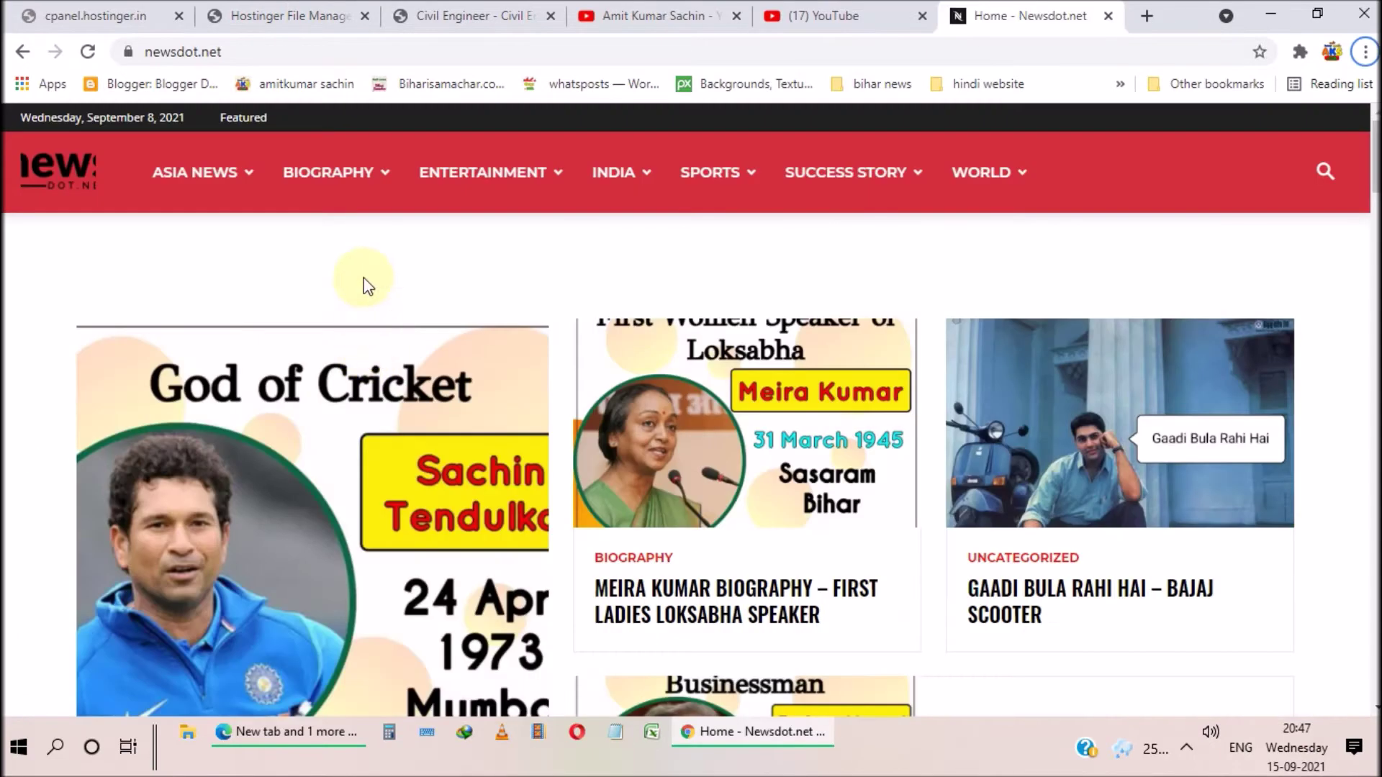
# Step: Load newsdot.net/wp-admin to check where the address redirects, and close that browser tab
pyautogui.click(239, 52)
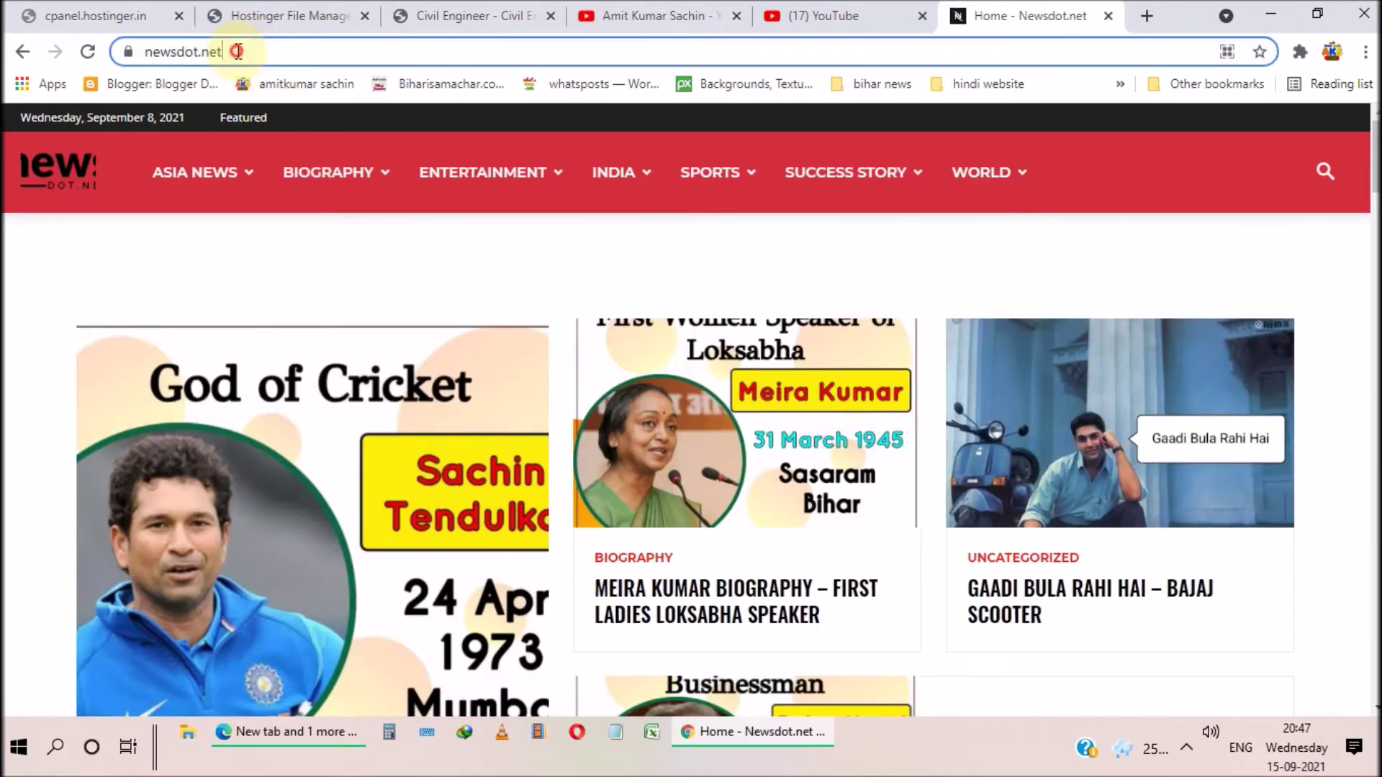
pyautogui.click(239, 52)
pyautogui.click(372, 60)
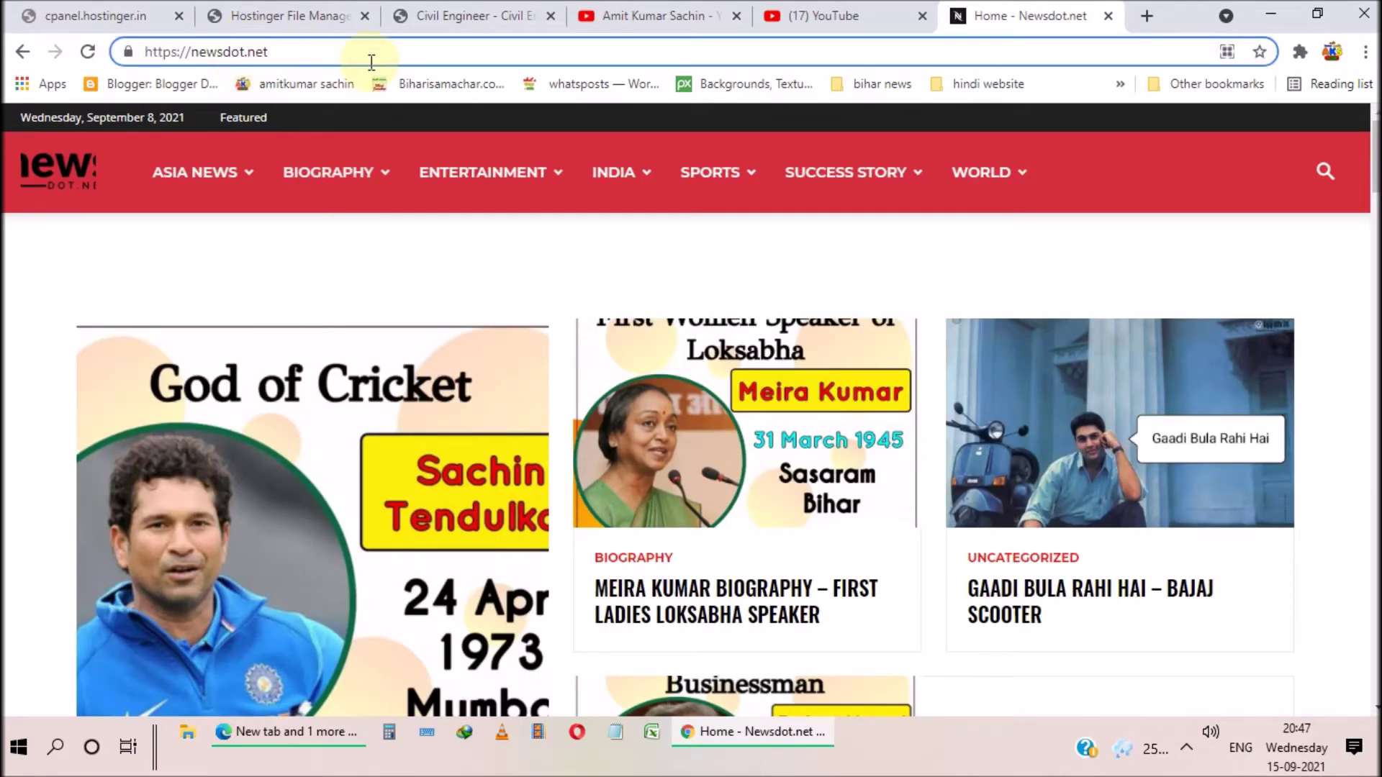
pyautogui.write('/wp-admi')
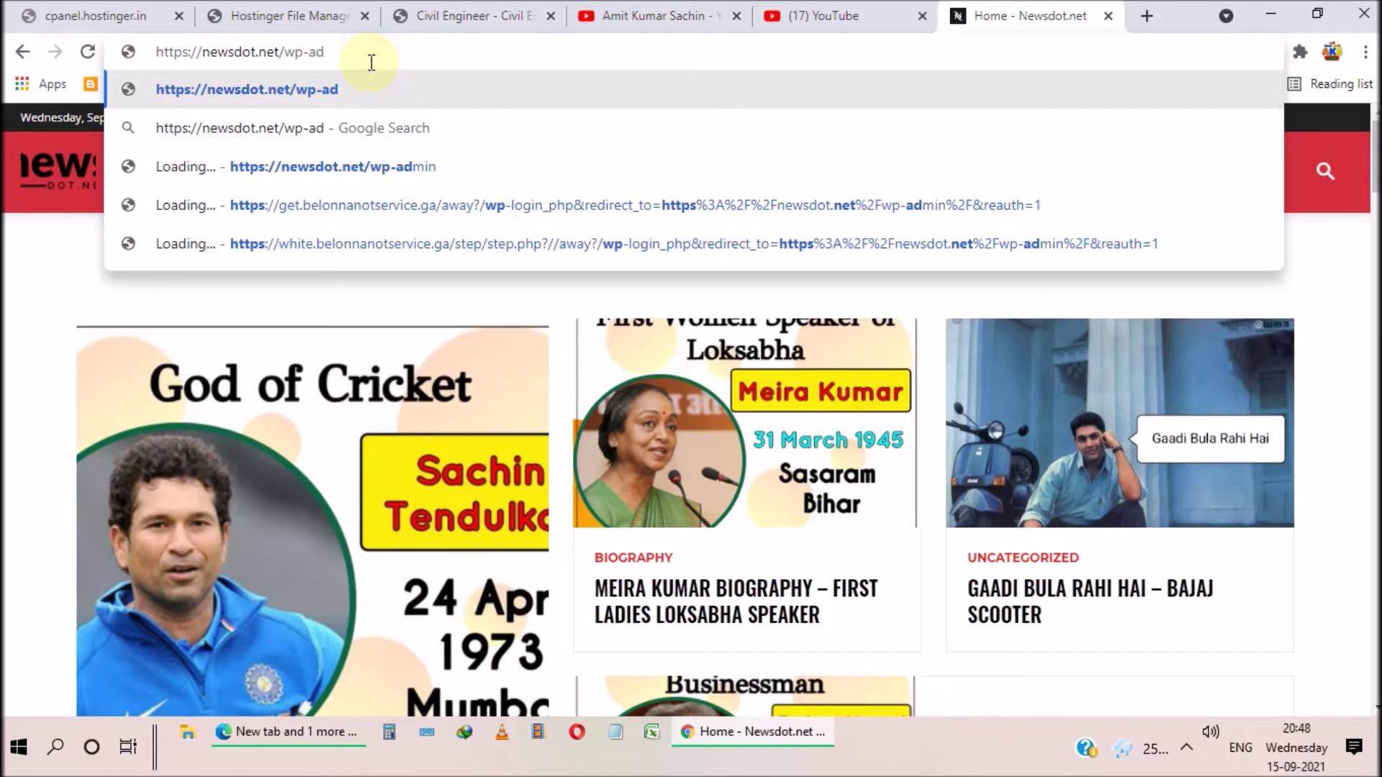
pyautogui.write('n')
pyautogui.press('Return')
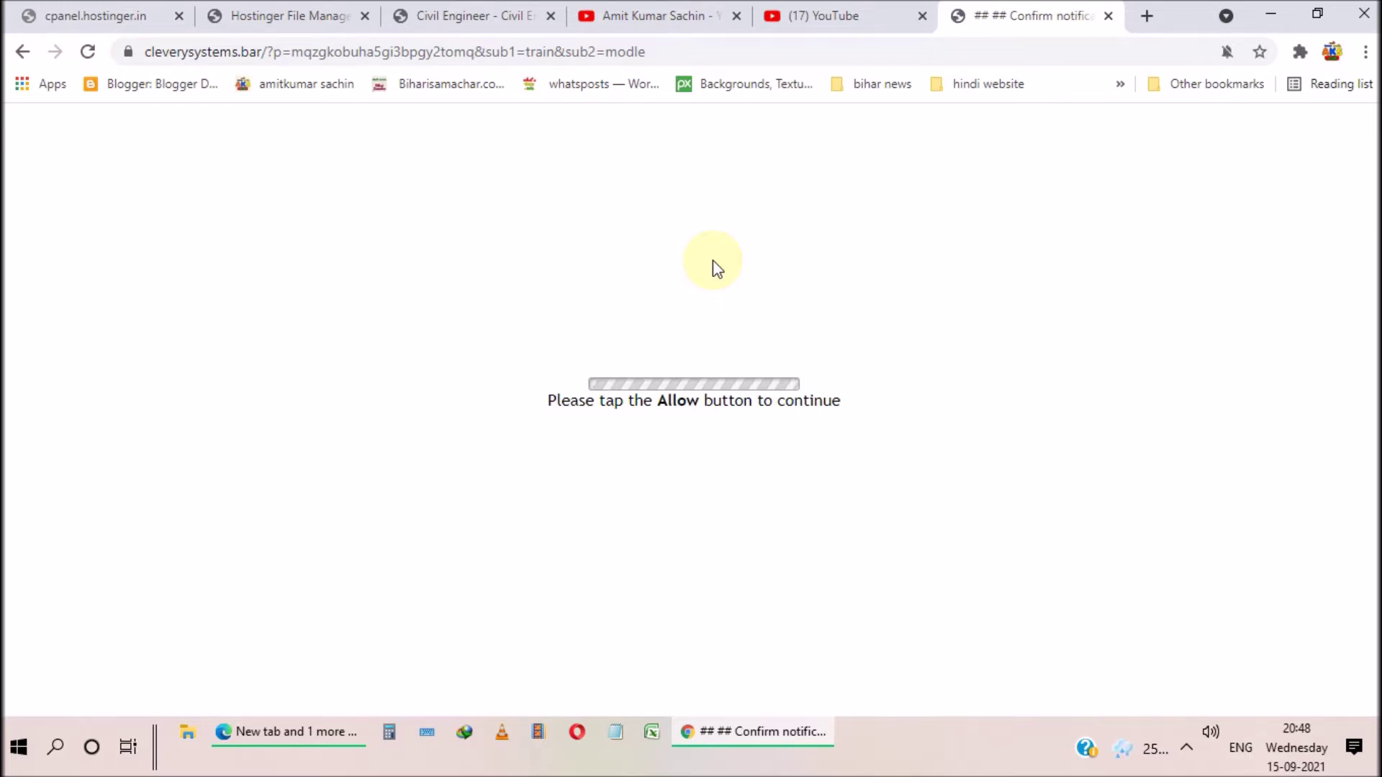
pyautogui.hotkey('ctrl', 'w')
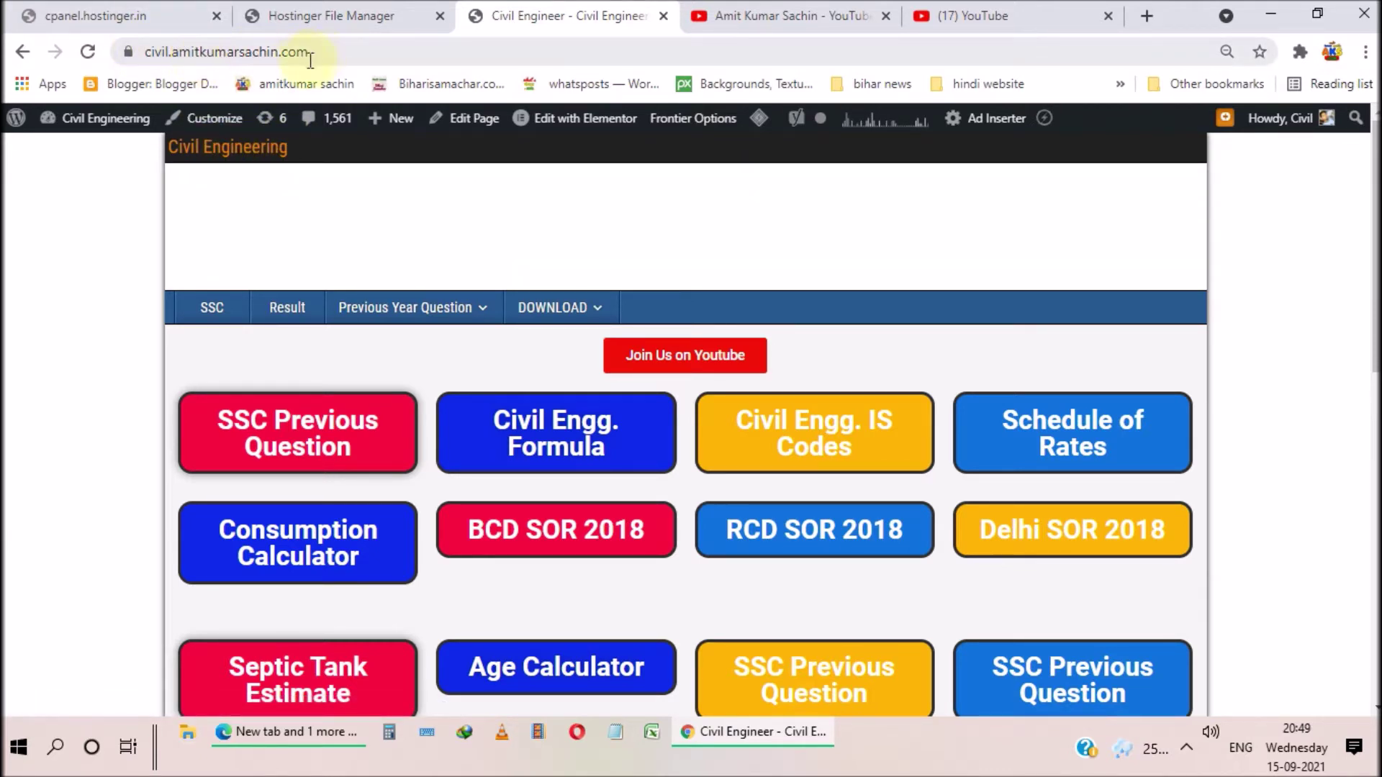
# Step: Switch to Microsoft Edge and load civil.amitkumarsachin.com to check how the site behaves in another browser
pyautogui.click(230, 147)
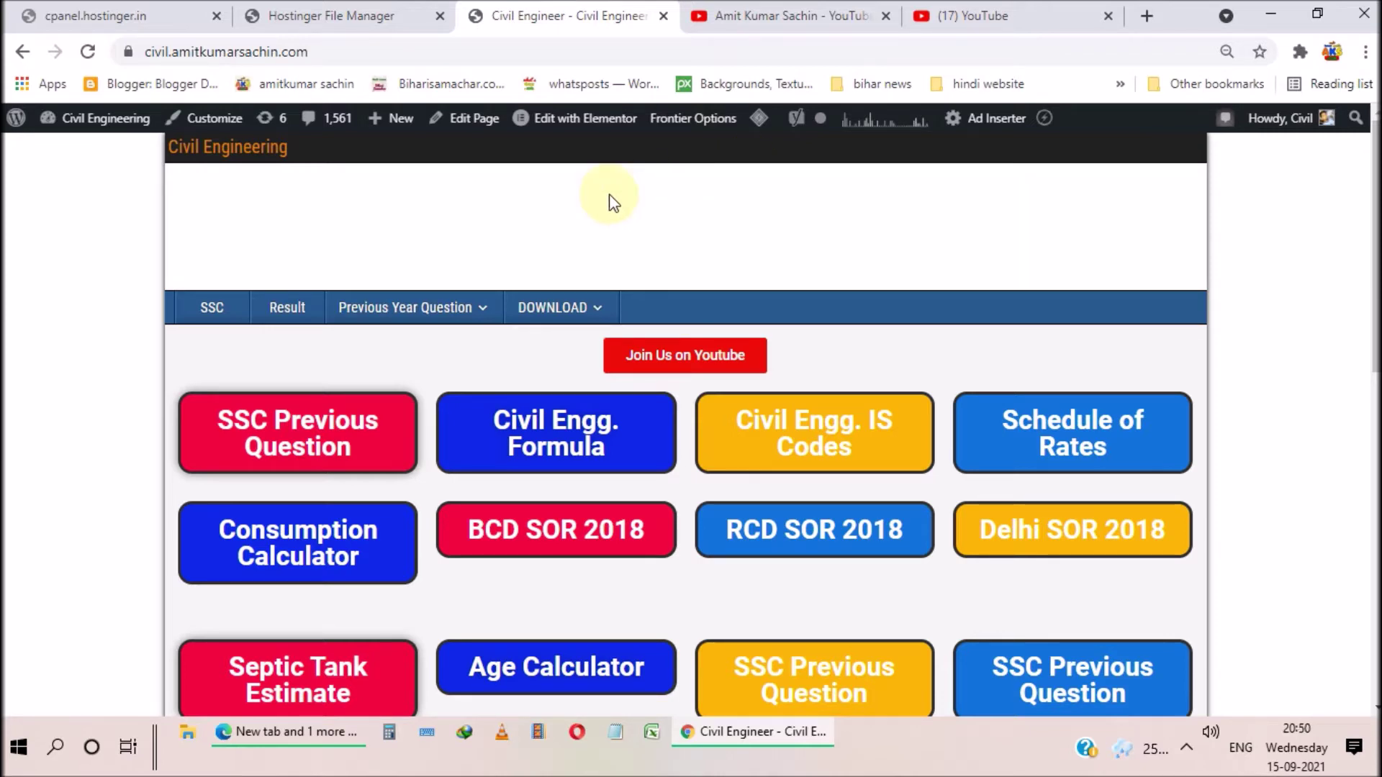
pyautogui.click(259, 737)
pyautogui.click(370, 53)
pyautogui.write('civil.amitkumarsachin.com')
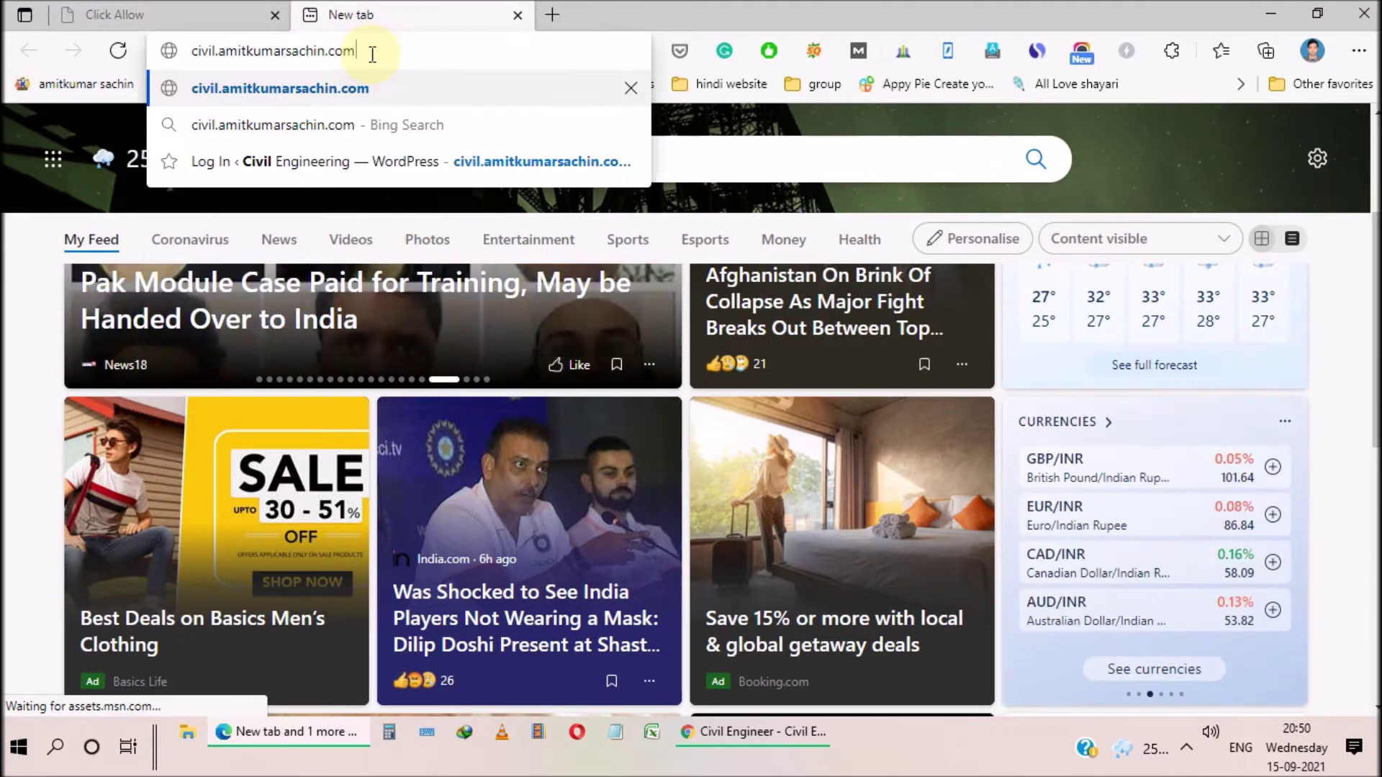
pyautogui.press('Return')
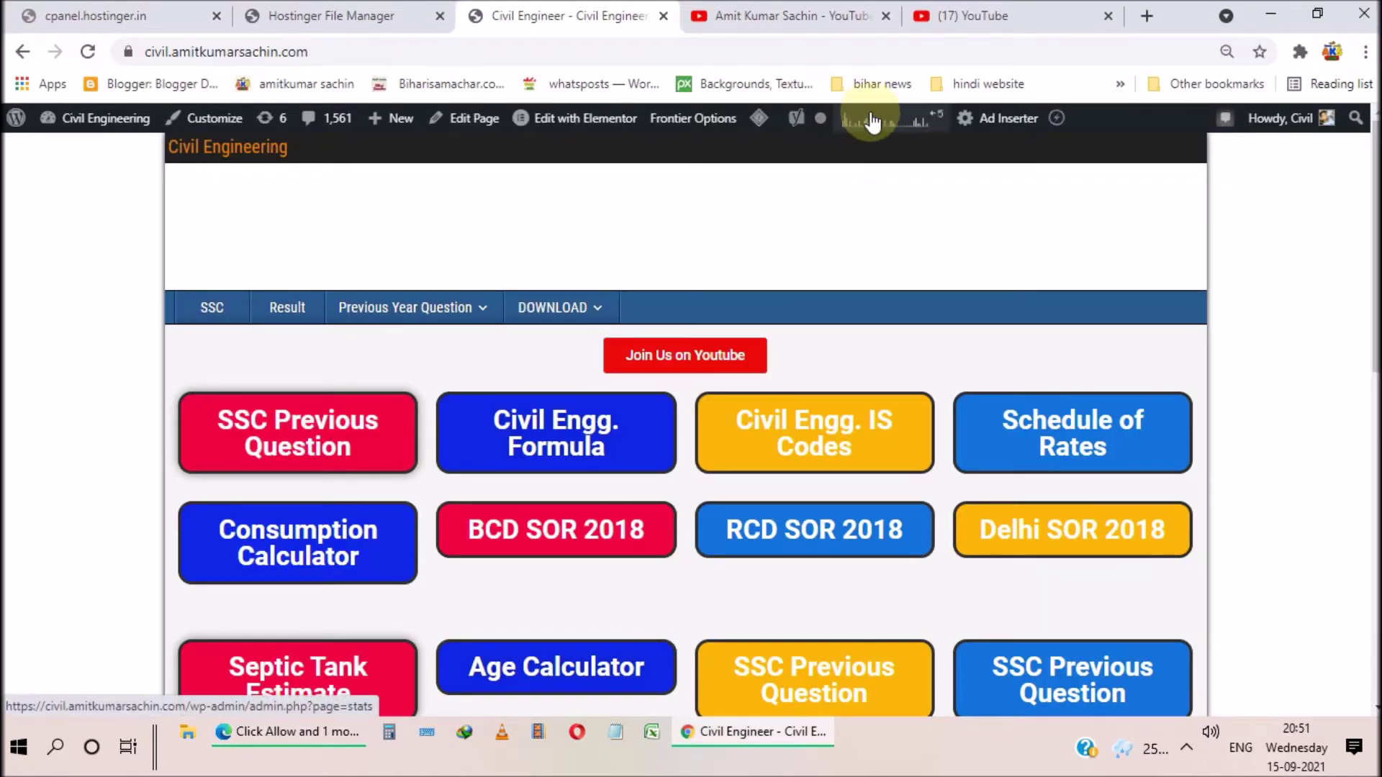
# Step: Examine the Civil Engineering homepage in Chrome, including its tool buttons and Civil Engineering Objective Question (MCQ) section
pyautogui.scroll(-5, 708, 354)
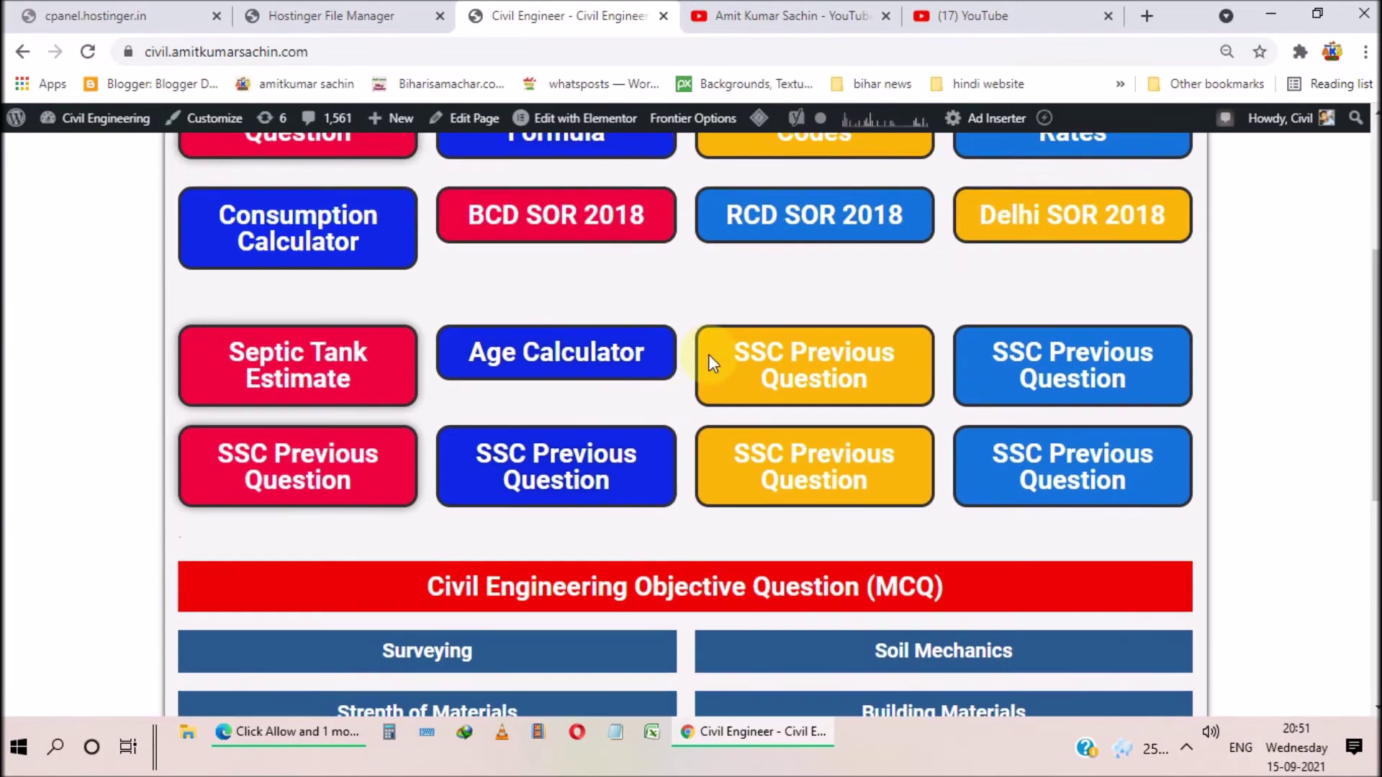
pyautogui.scroll(-4, 663, 429)
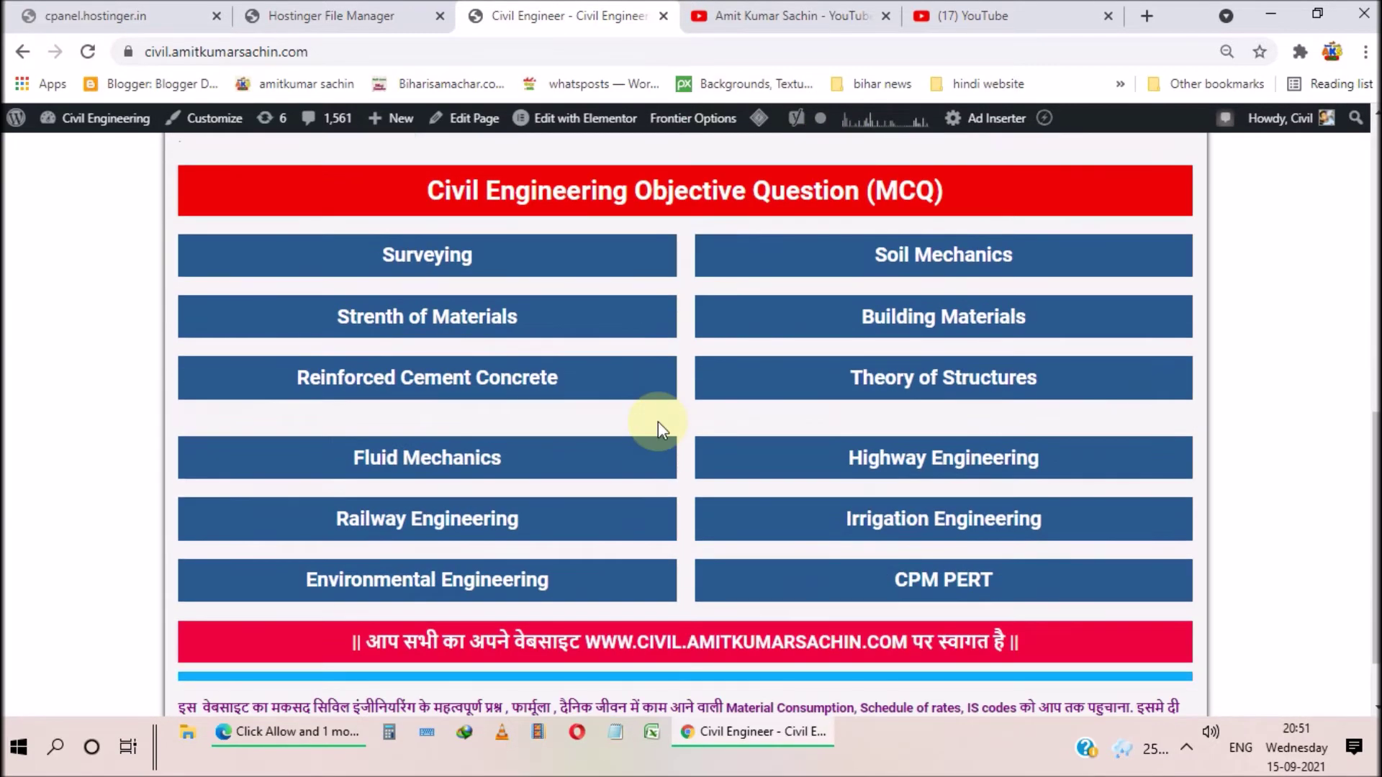
pyautogui.scroll(5, 943, 418)
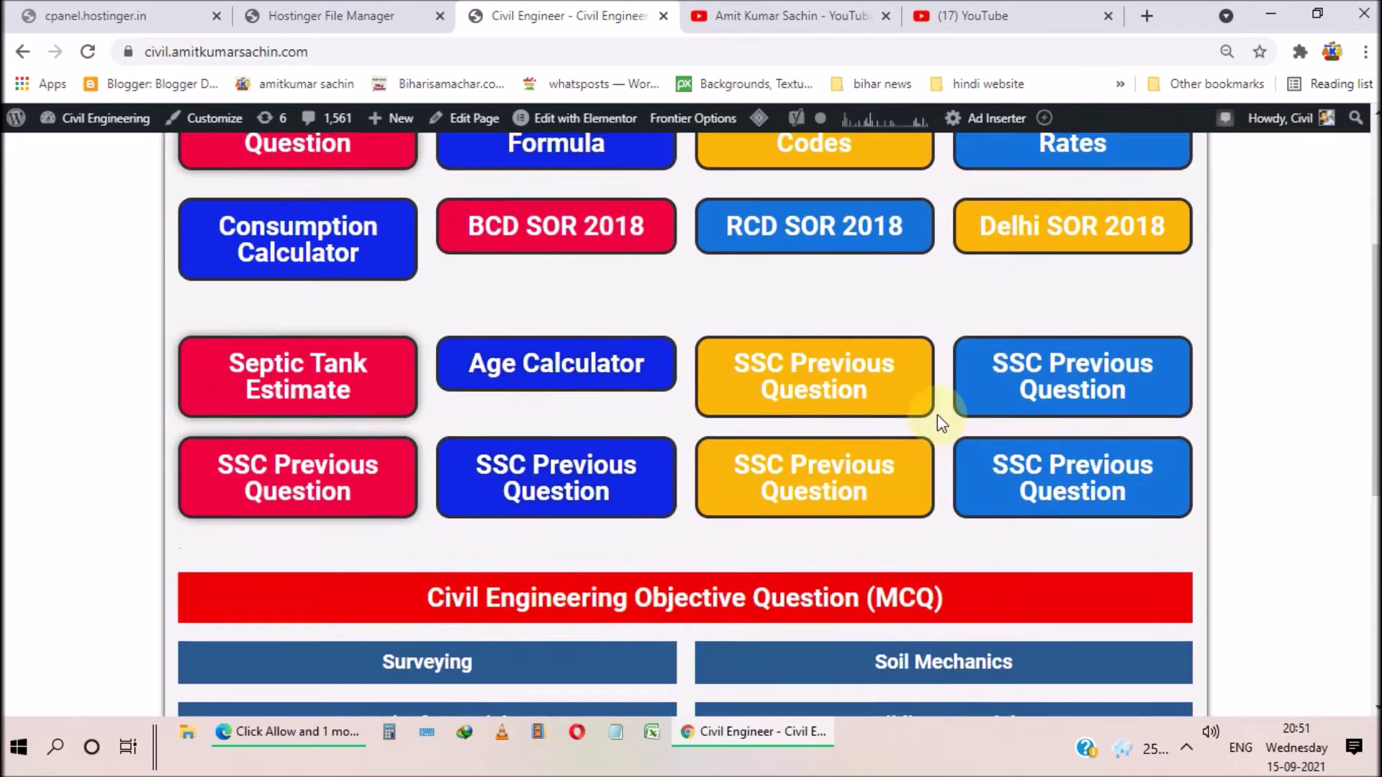
pyautogui.scroll(3, 937, 414)
pyautogui.scroll(1, 938, 415)
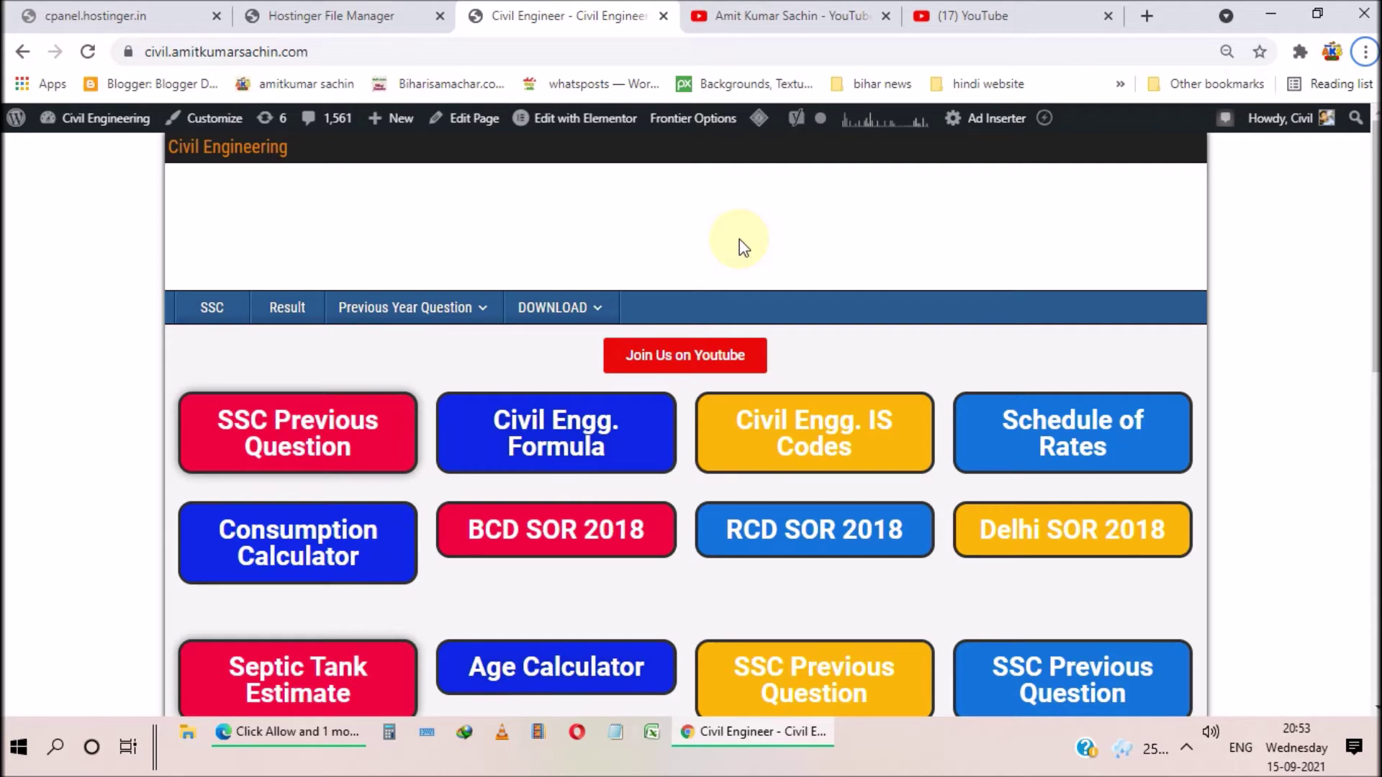
# Step: Show the YouTube channel's videos page and outline the WordPress plugin and theme virus-scan video with a green rectangle
pyautogui.click(788, 16)
pyautogui.moveTo(240, 339)
pyautogui.mouseDown()
pyautogui.moveTo(253, 503)
pyautogui.moveTo(318, 555)
pyautogui.moveTo(486, 574)
pyautogui.mouseUp()
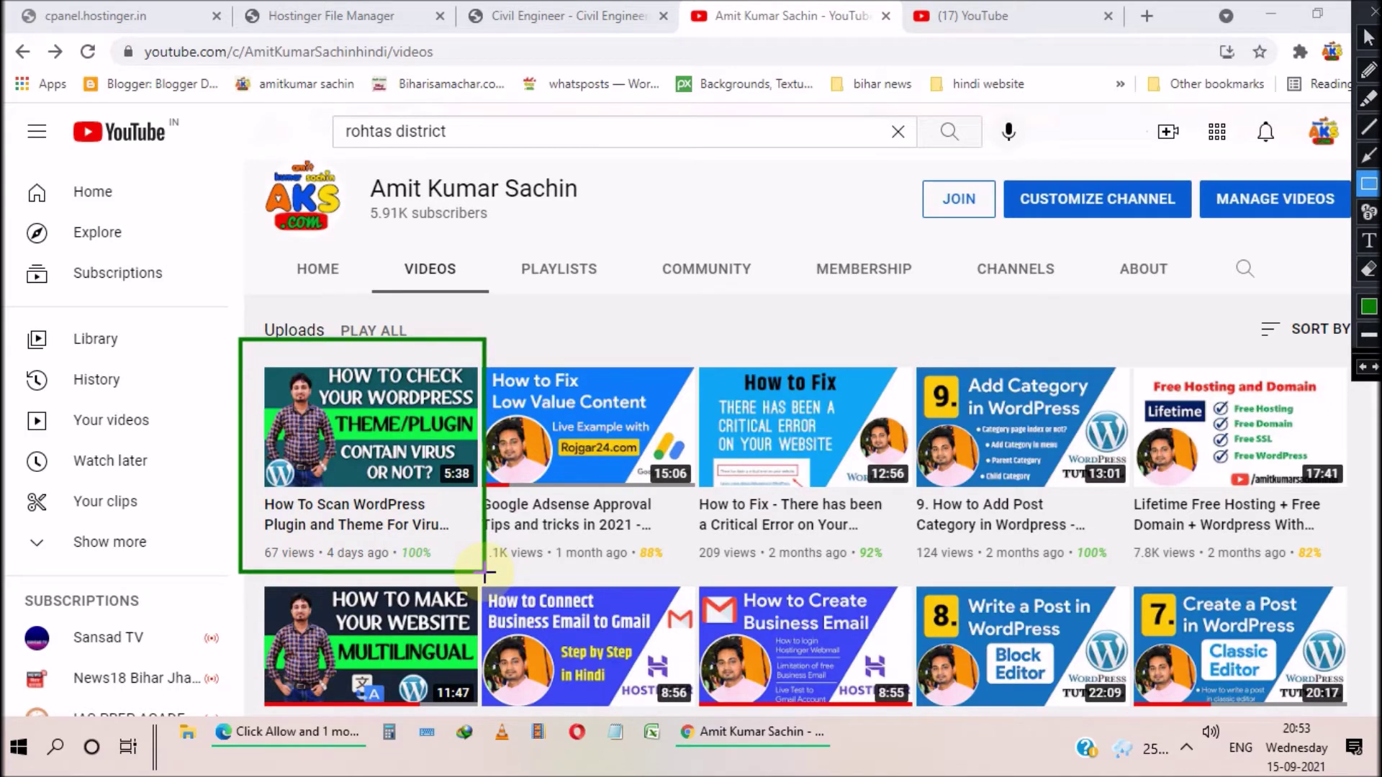
pyautogui.moveTo(485, 574); pyautogui.dragTo(483, 565)
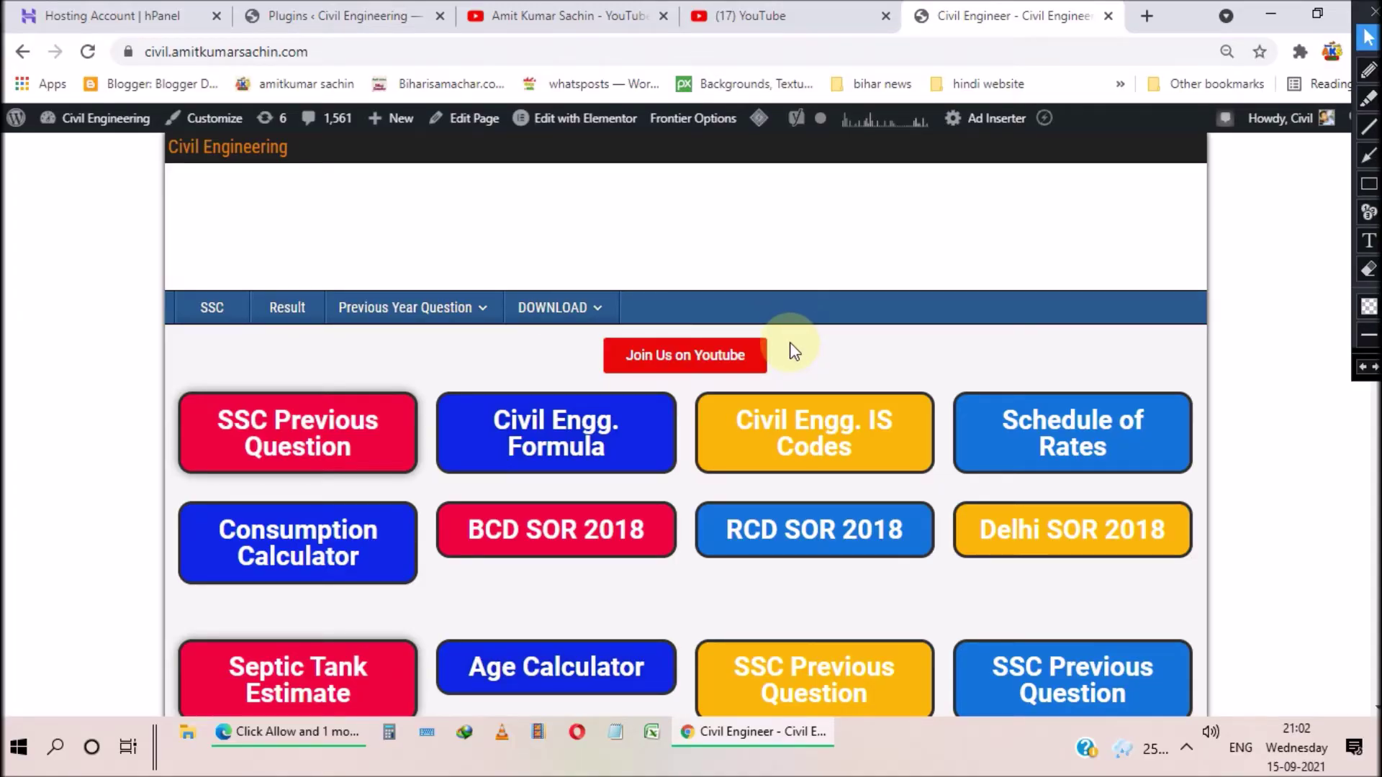
# Step: Open the Backups page from the Files section of the amitkumarsachin.com hosting account in Hostinger hPanel
pyautogui.moveTo(502, 311)
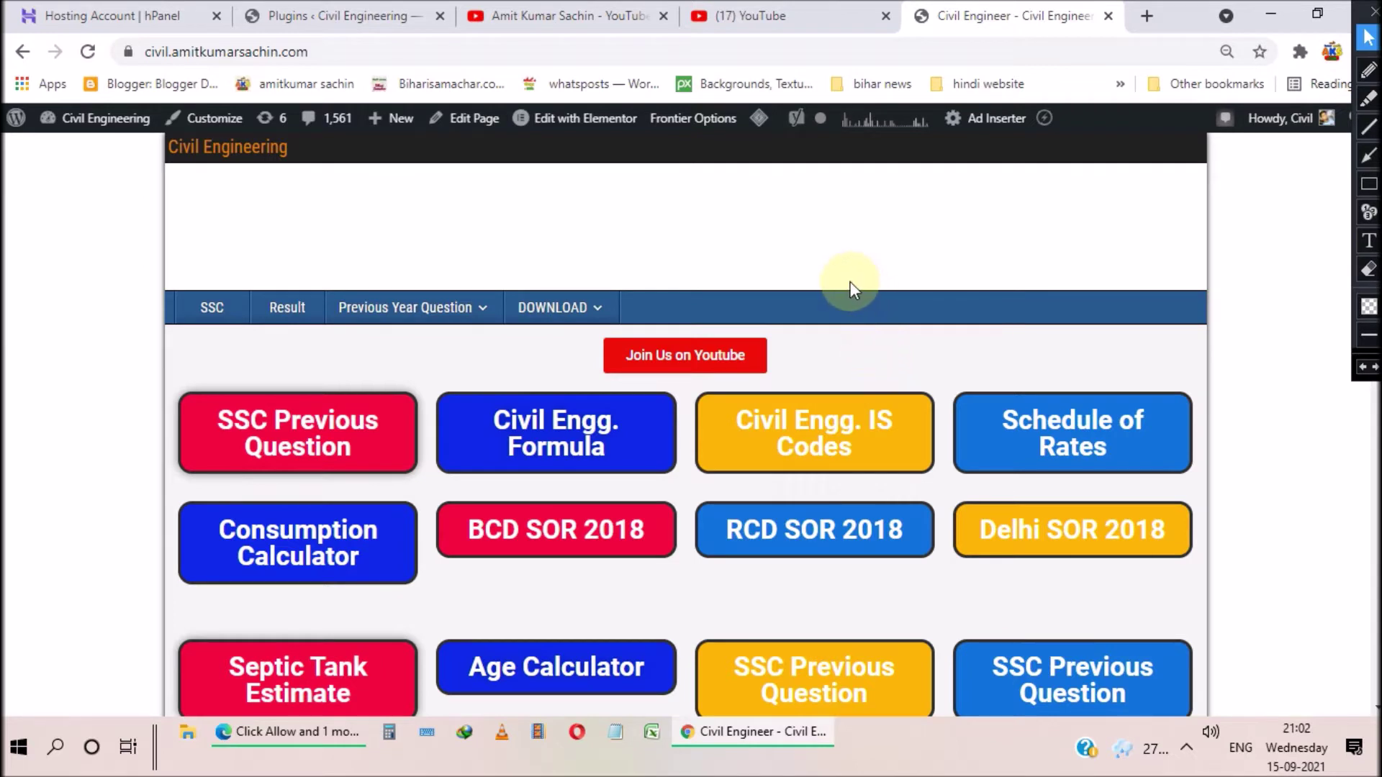
pyautogui.click(126, 18)
pyautogui.scroll(-3, 899, 416)
pyautogui.scroll(3, 842, 403)
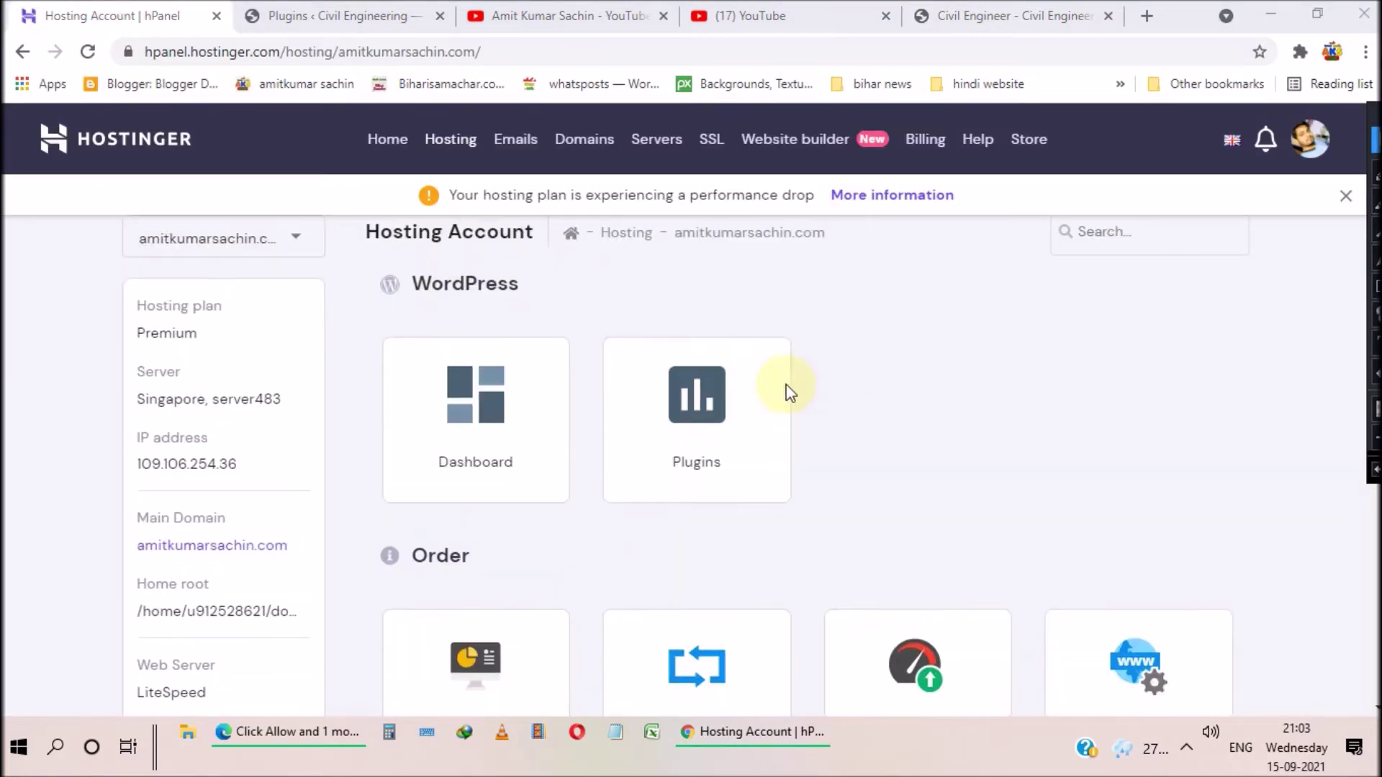
pyautogui.click(209, 235)
pyautogui.click(218, 240)
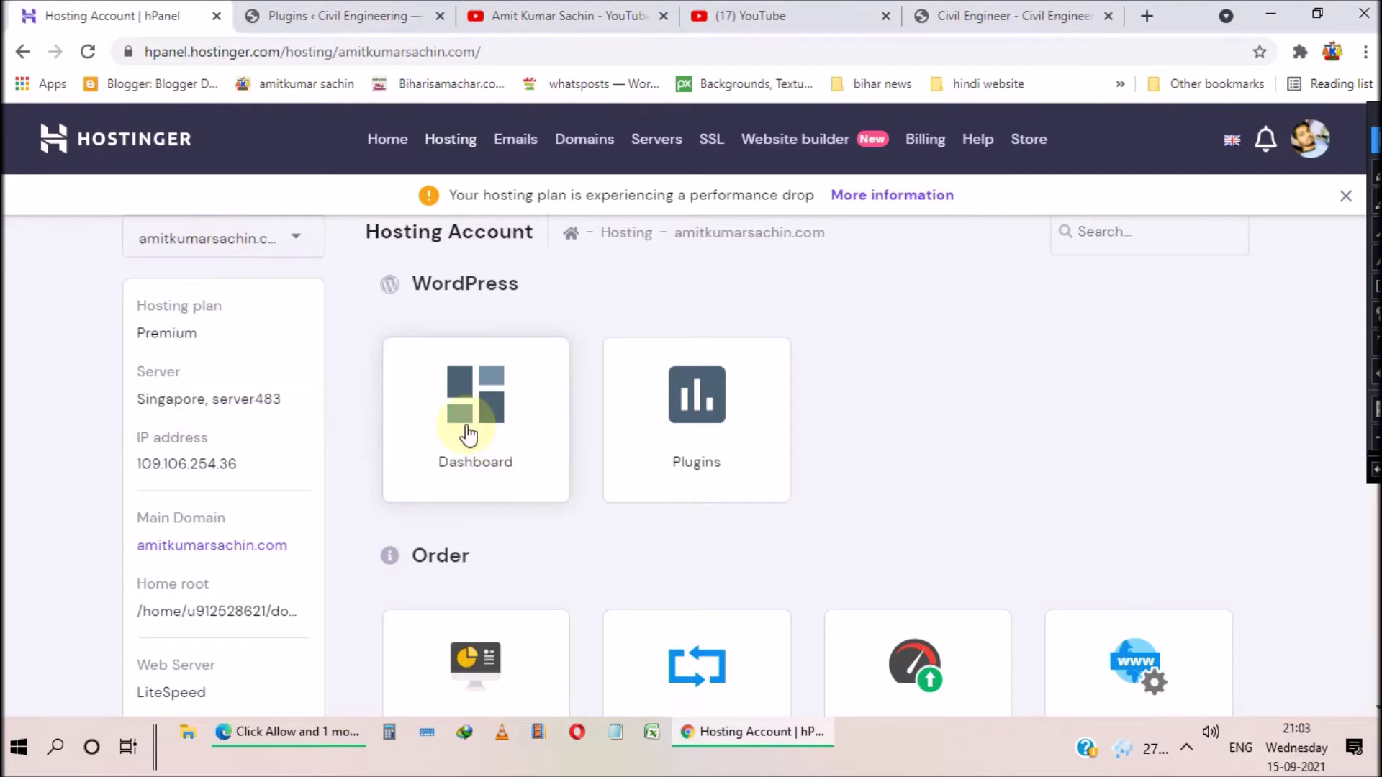
pyautogui.scroll(-12, 463, 431)
pyautogui.scroll(-10, 467, 435)
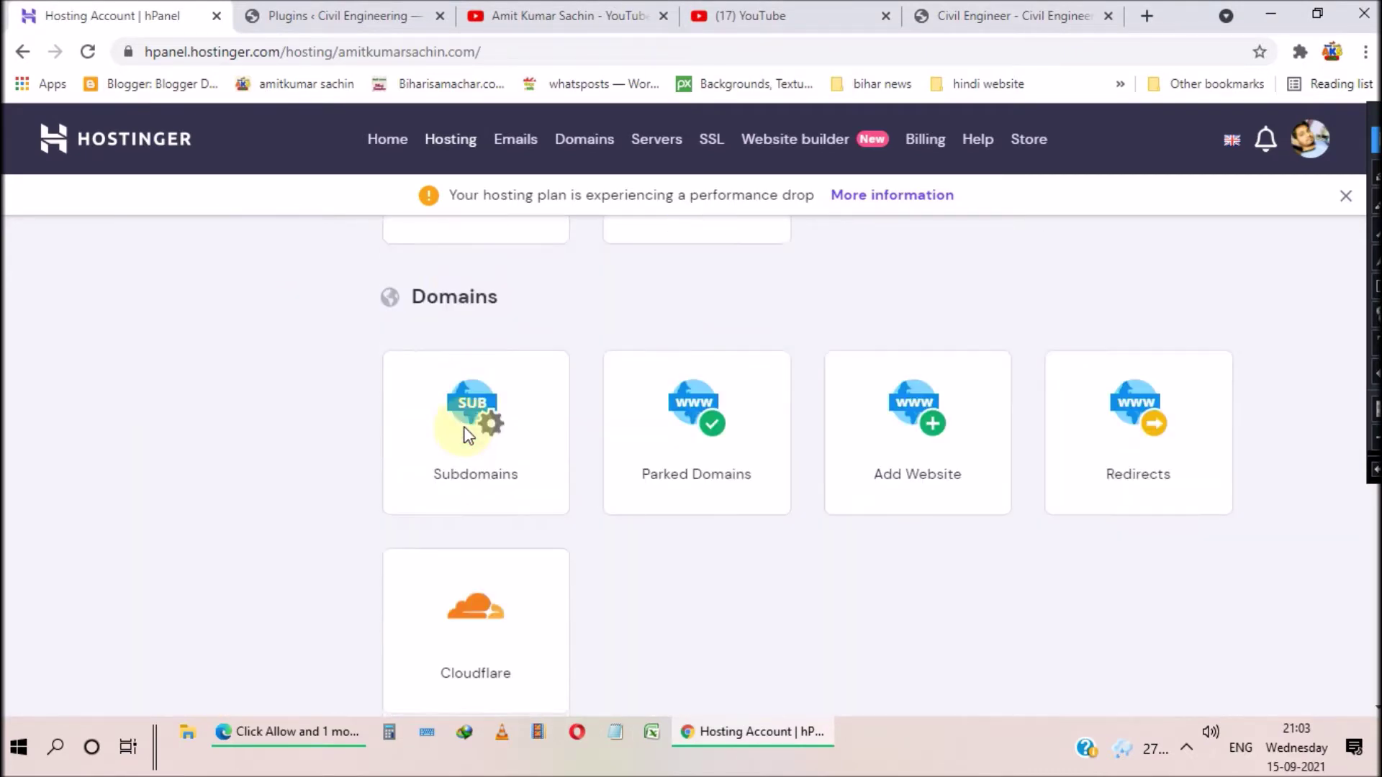
pyautogui.scroll(-2, 464, 432)
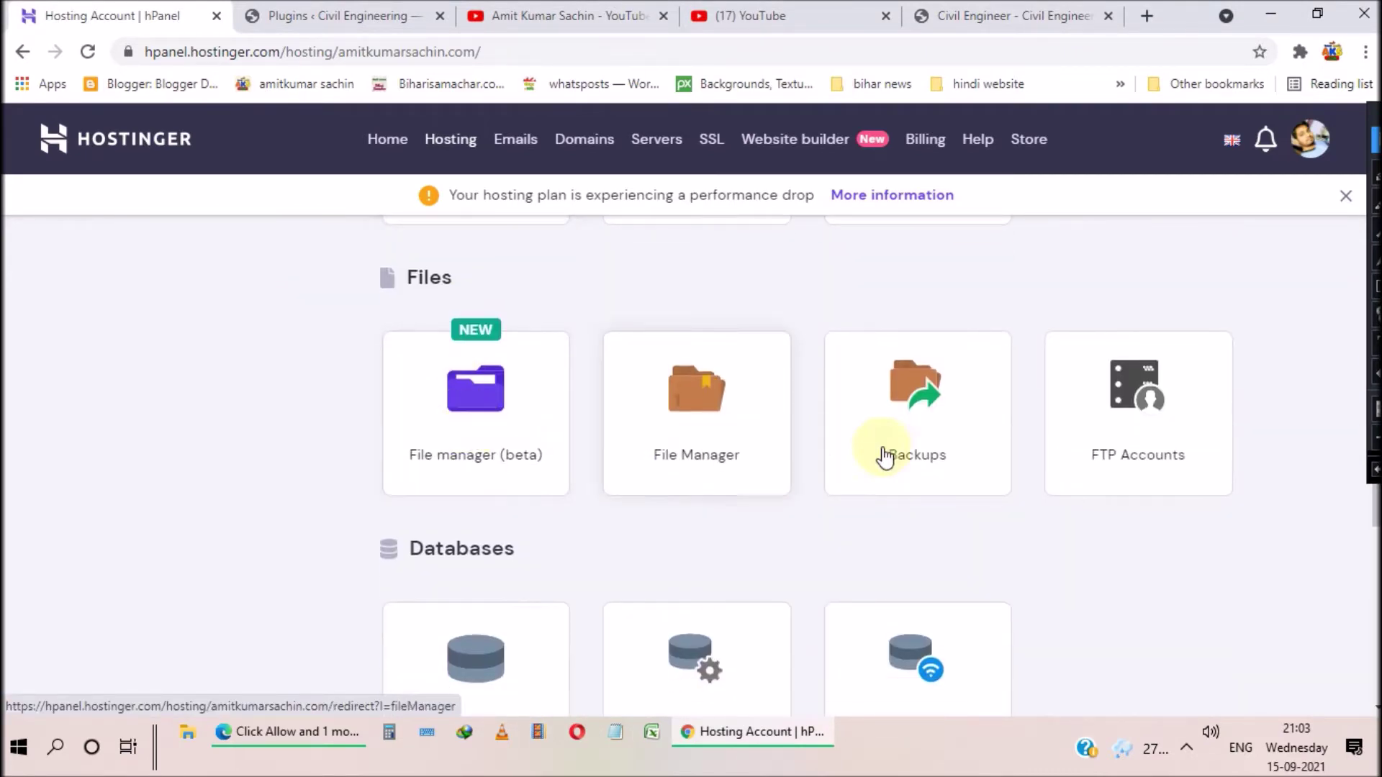
pyautogui.moveTo(793, 301)
pyautogui.mouseDown()
pyautogui.moveTo(852, 509)
pyautogui.moveTo(1037, 521)
pyautogui.mouseUp()
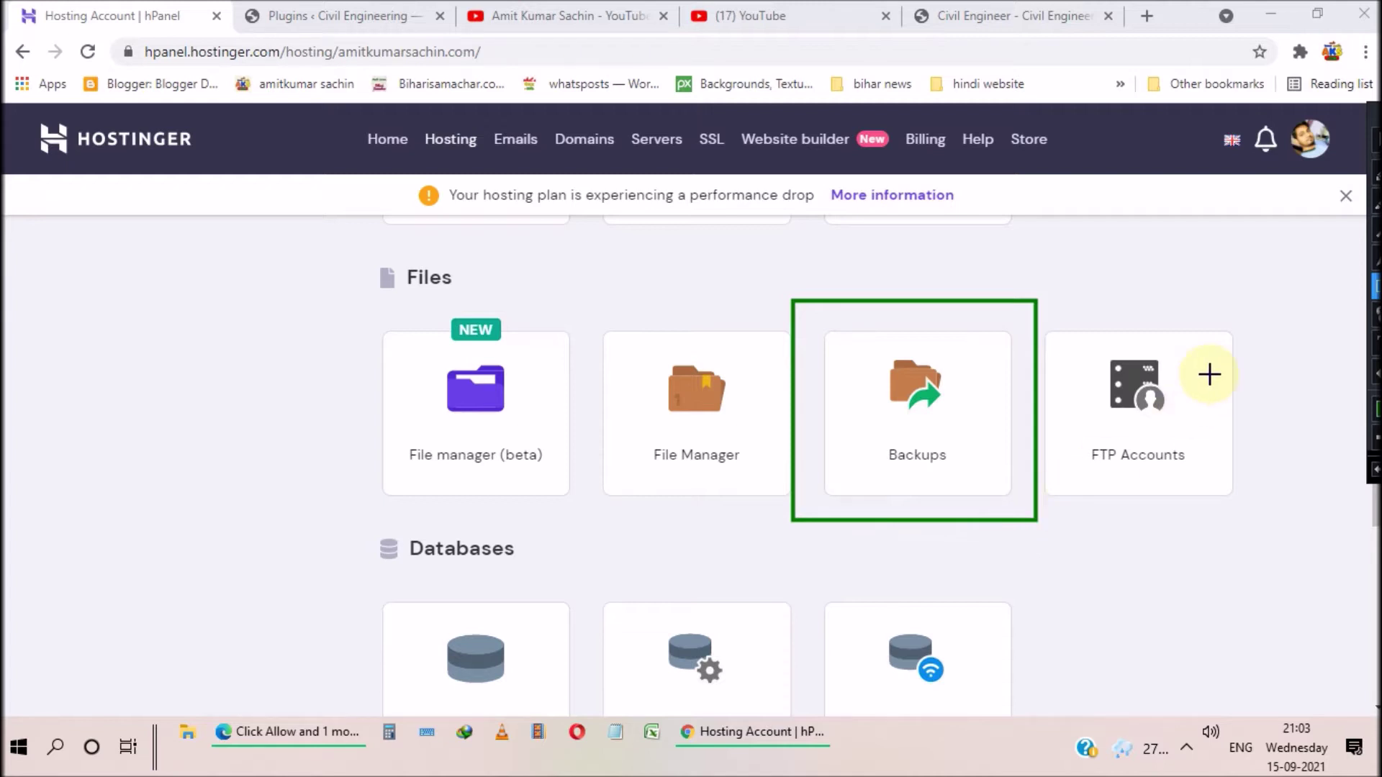
pyautogui.press('Escape')
pyautogui.click(925, 401)
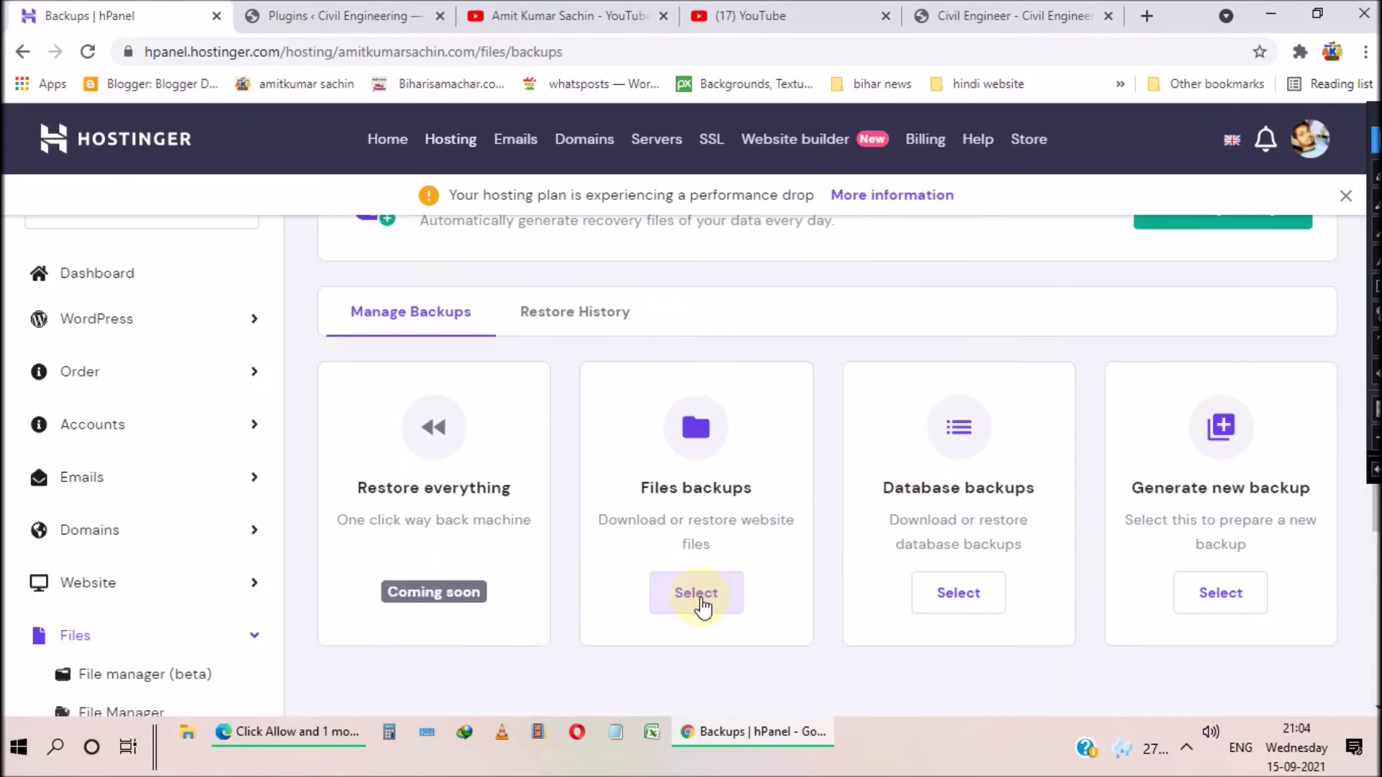
pyautogui.click(702, 599)
pyautogui.scroll(-4, 669, 565)
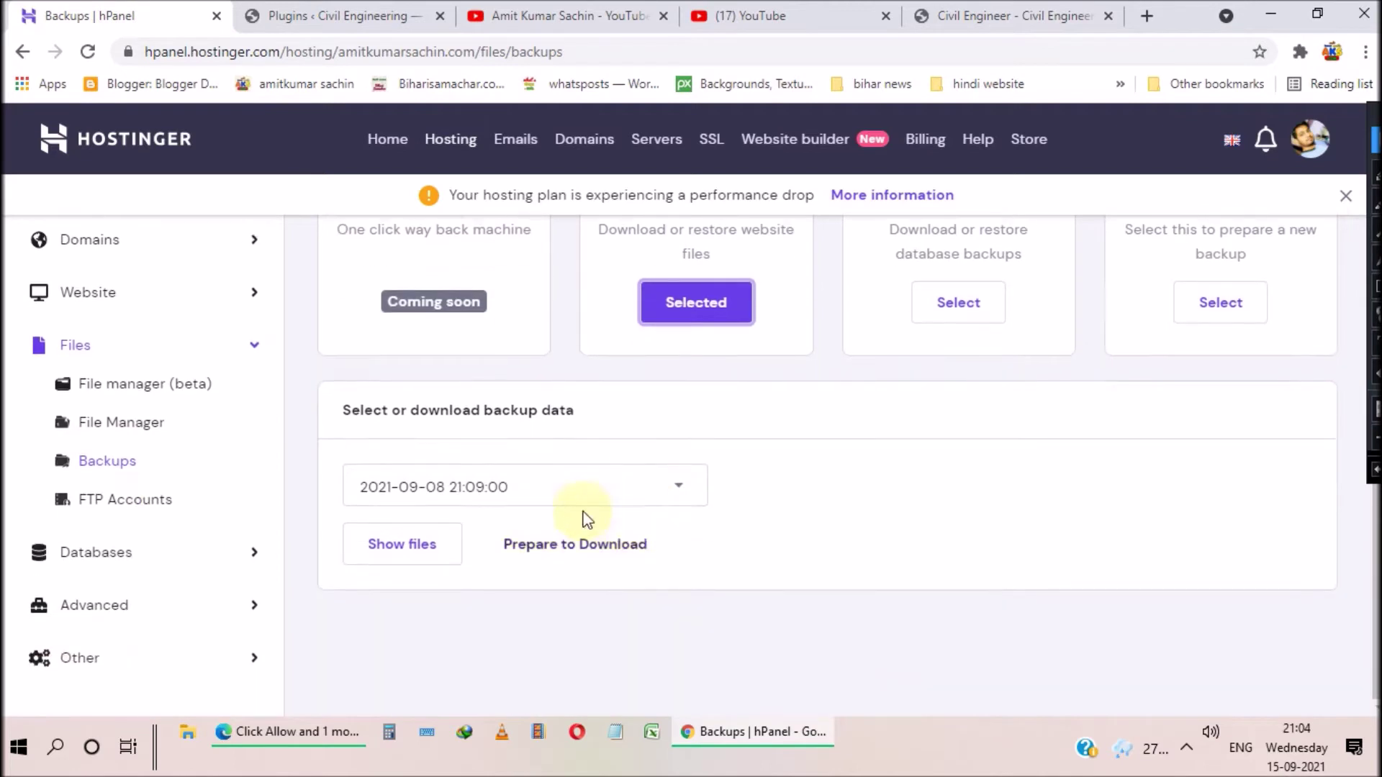
pyautogui.click(547, 490)
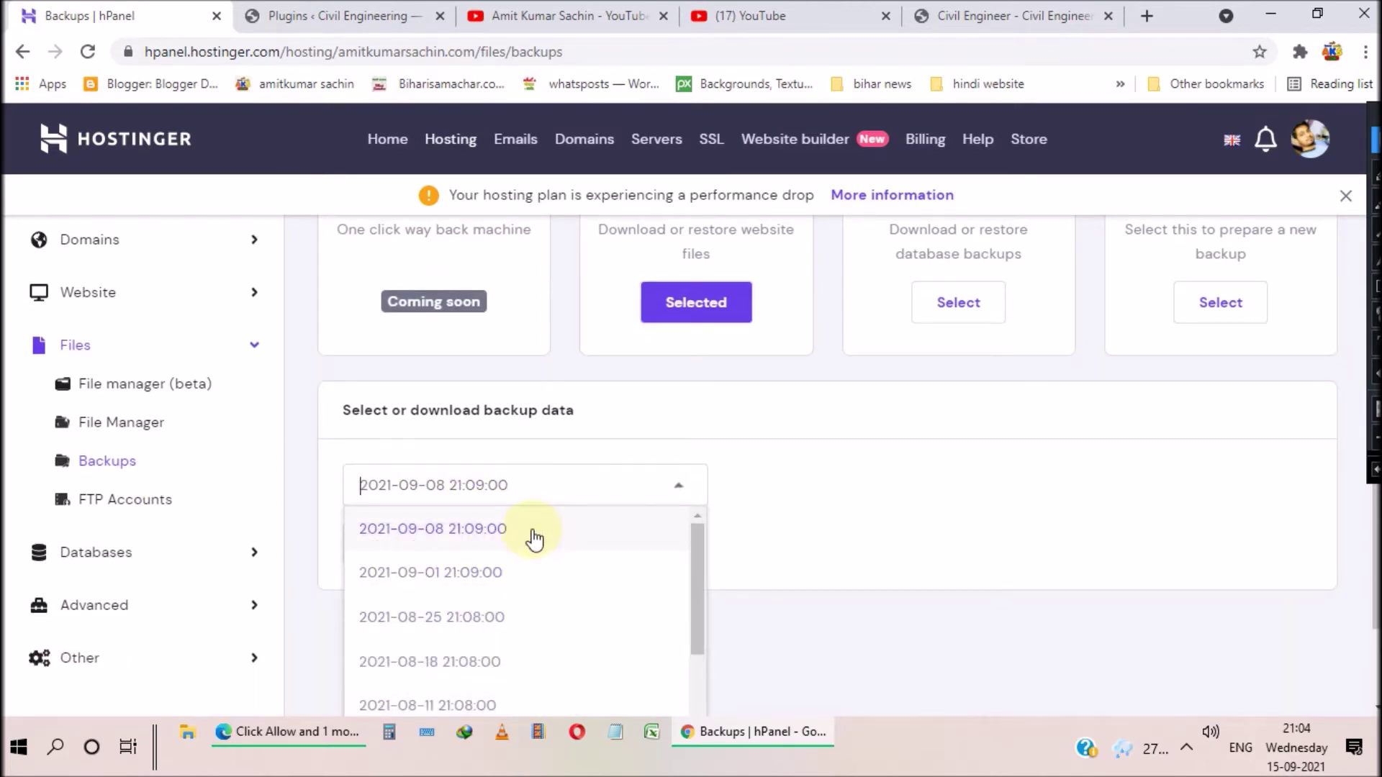
pyautogui.scroll(-1, 526, 615)
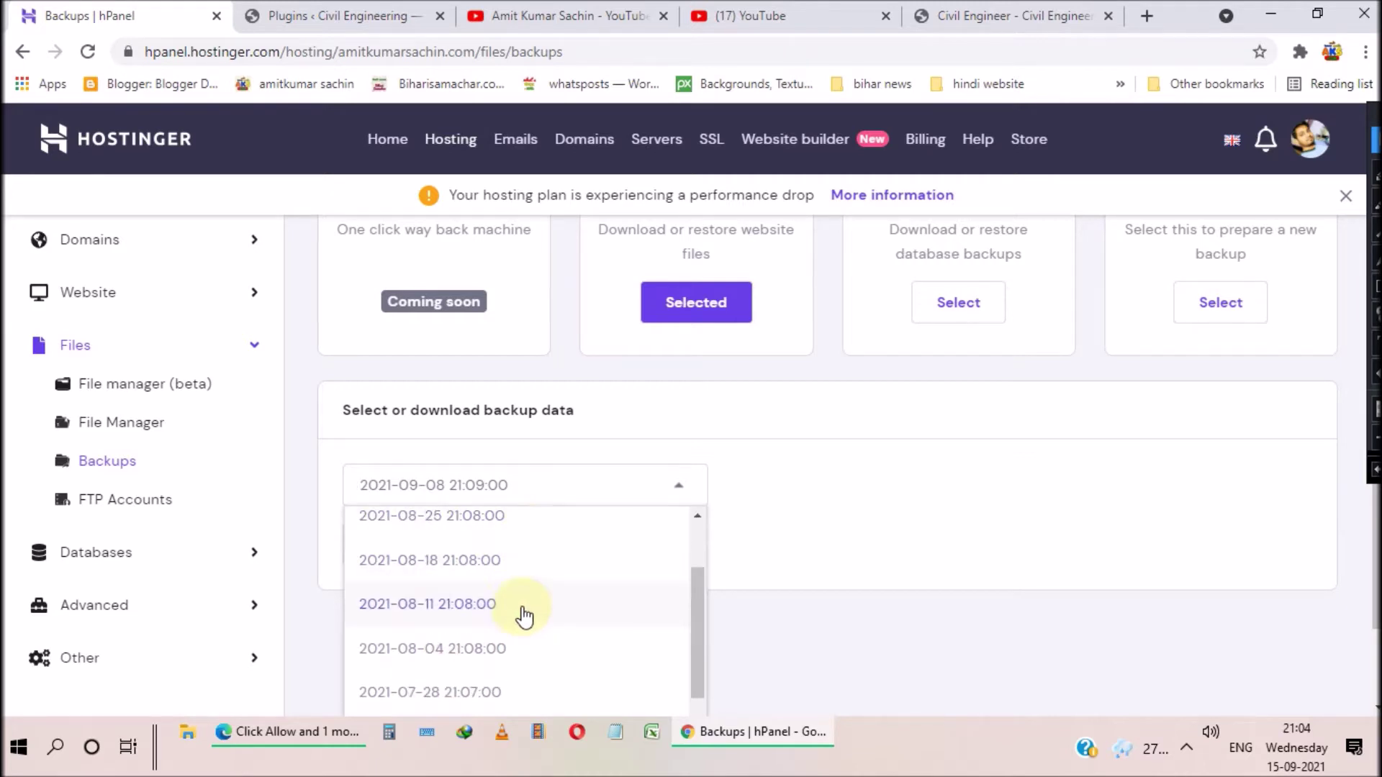
pyautogui.scroll(1, 525, 615)
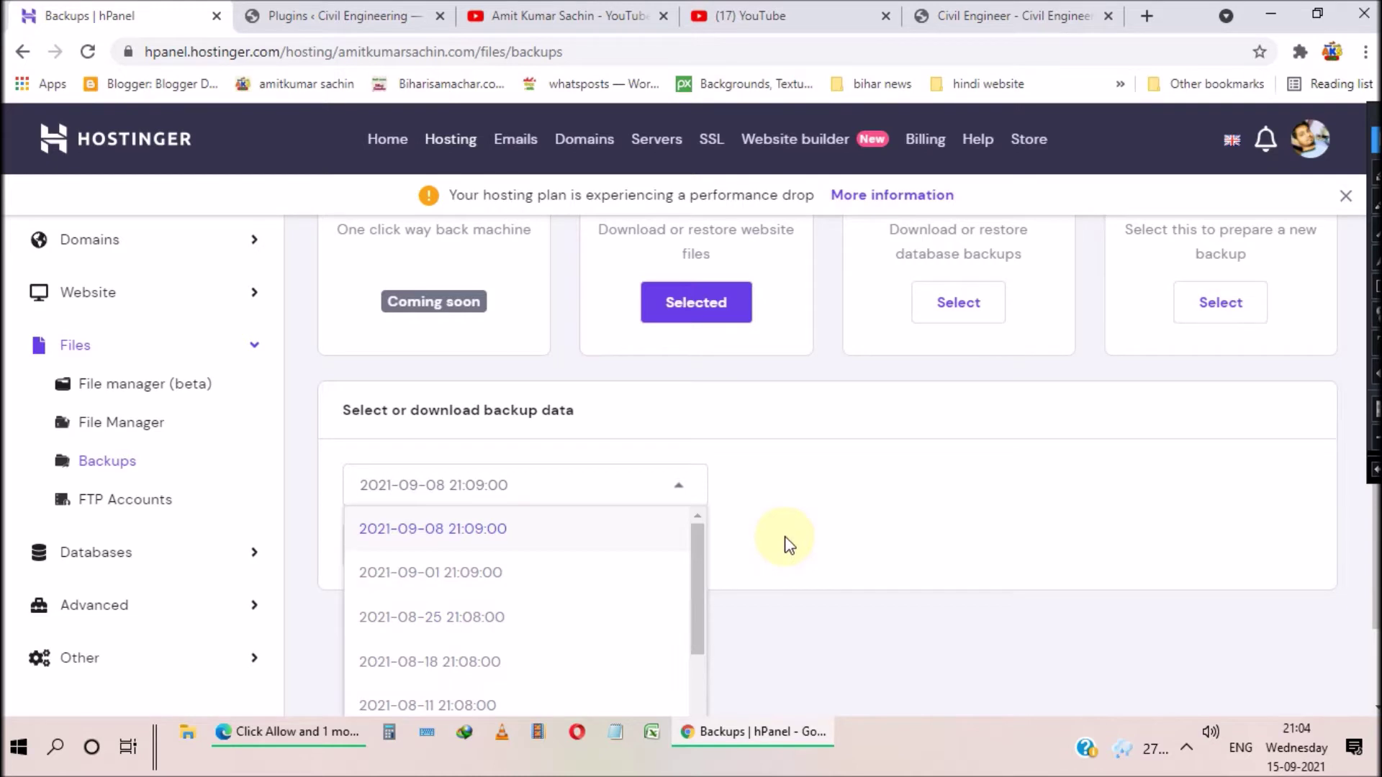
pyautogui.scroll(-1, 786, 538)
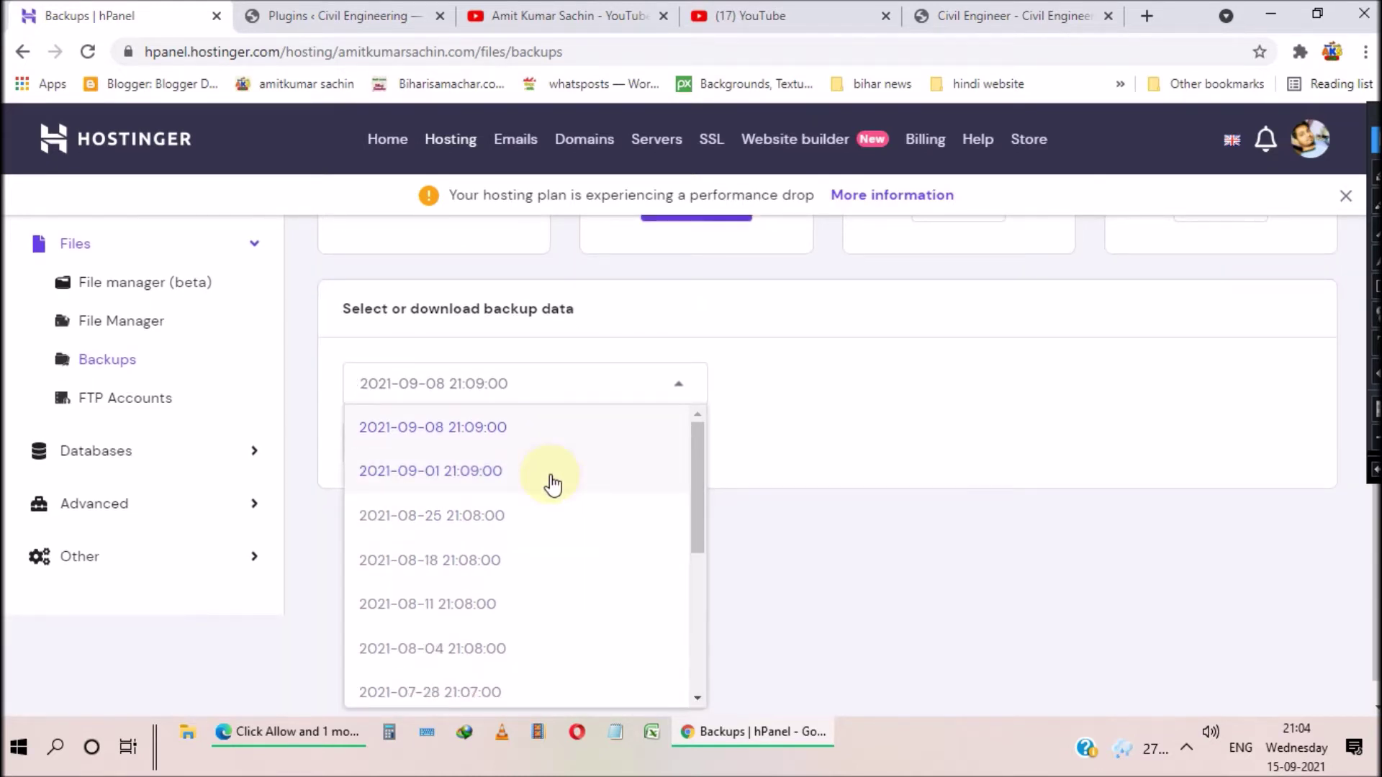
pyautogui.scroll(-2, 558, 478)
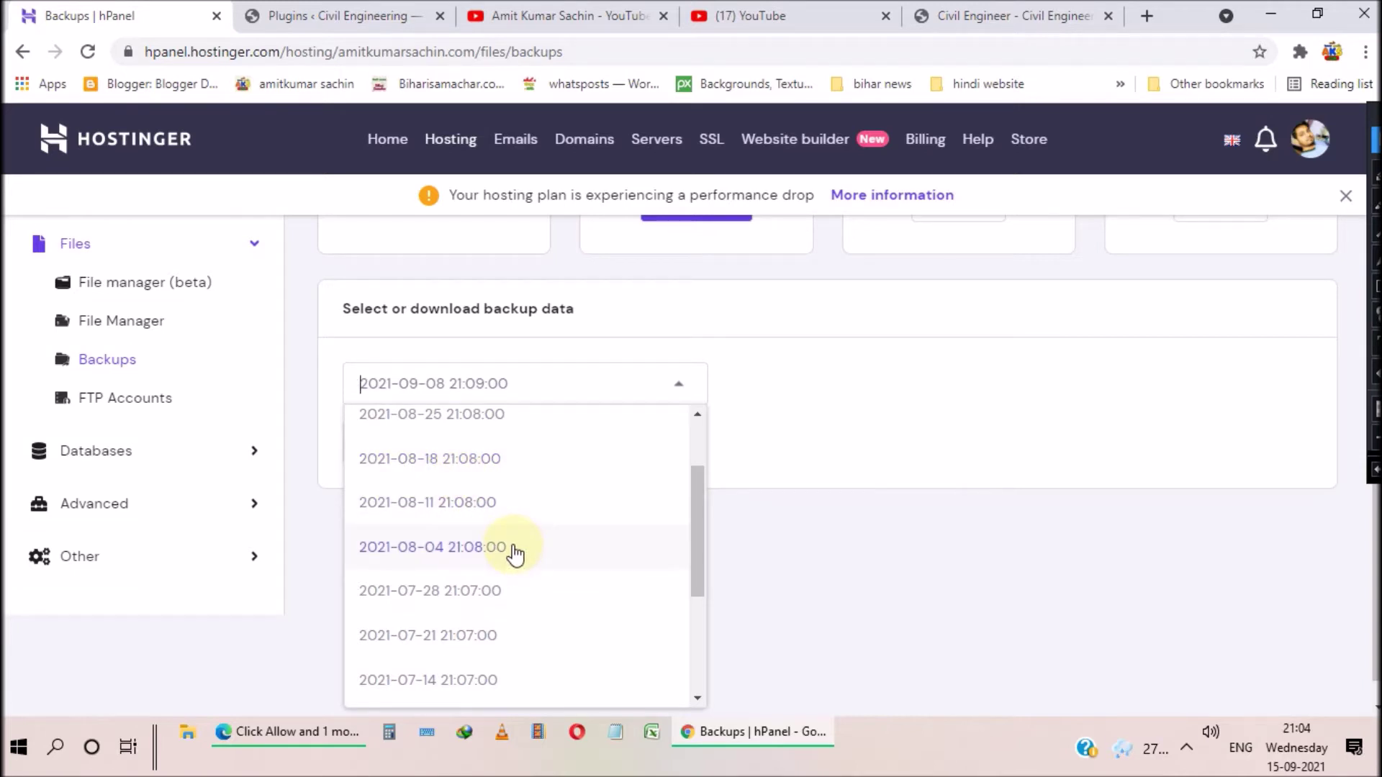
pyautogui.scroll(3, 516, 554)
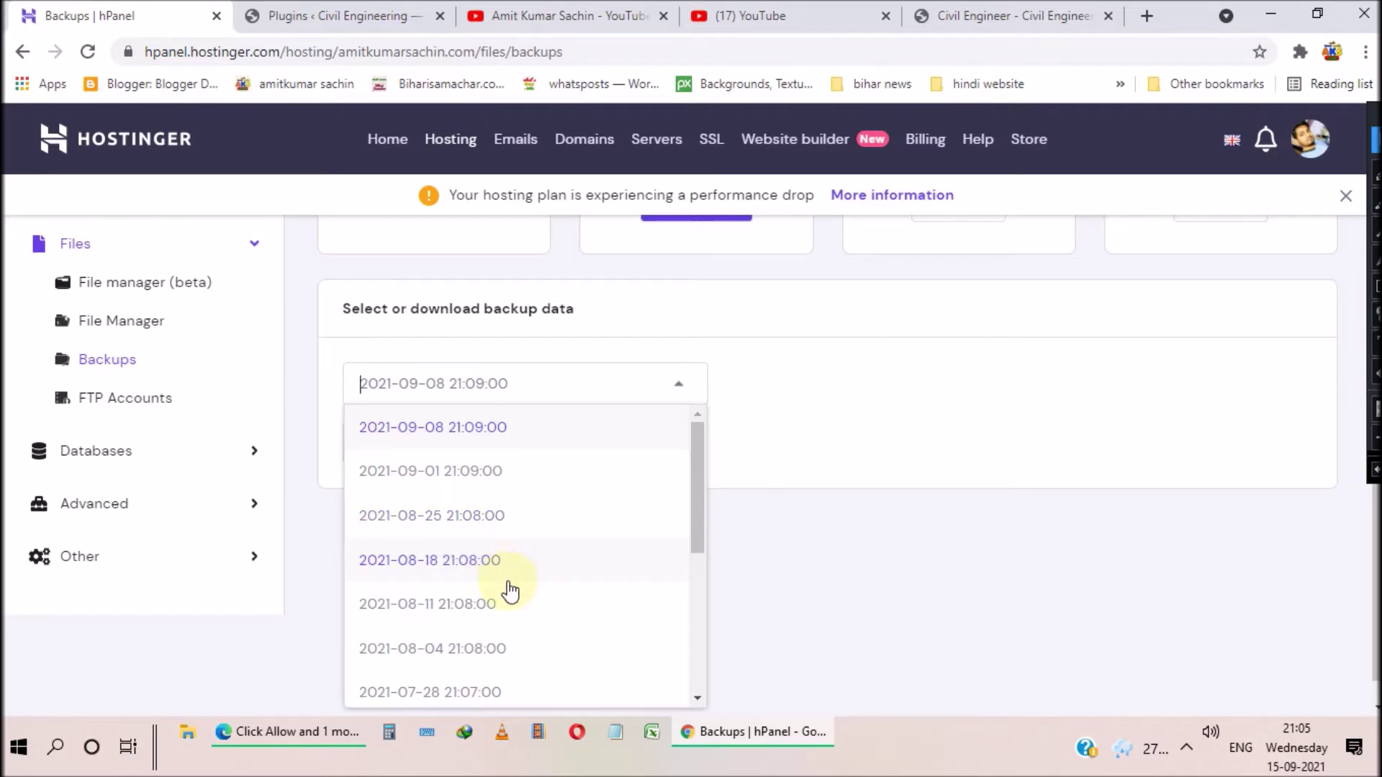
pyautogui.scroll(-3, 508, 584)
pyautogui.scroll(3, 484, 540)
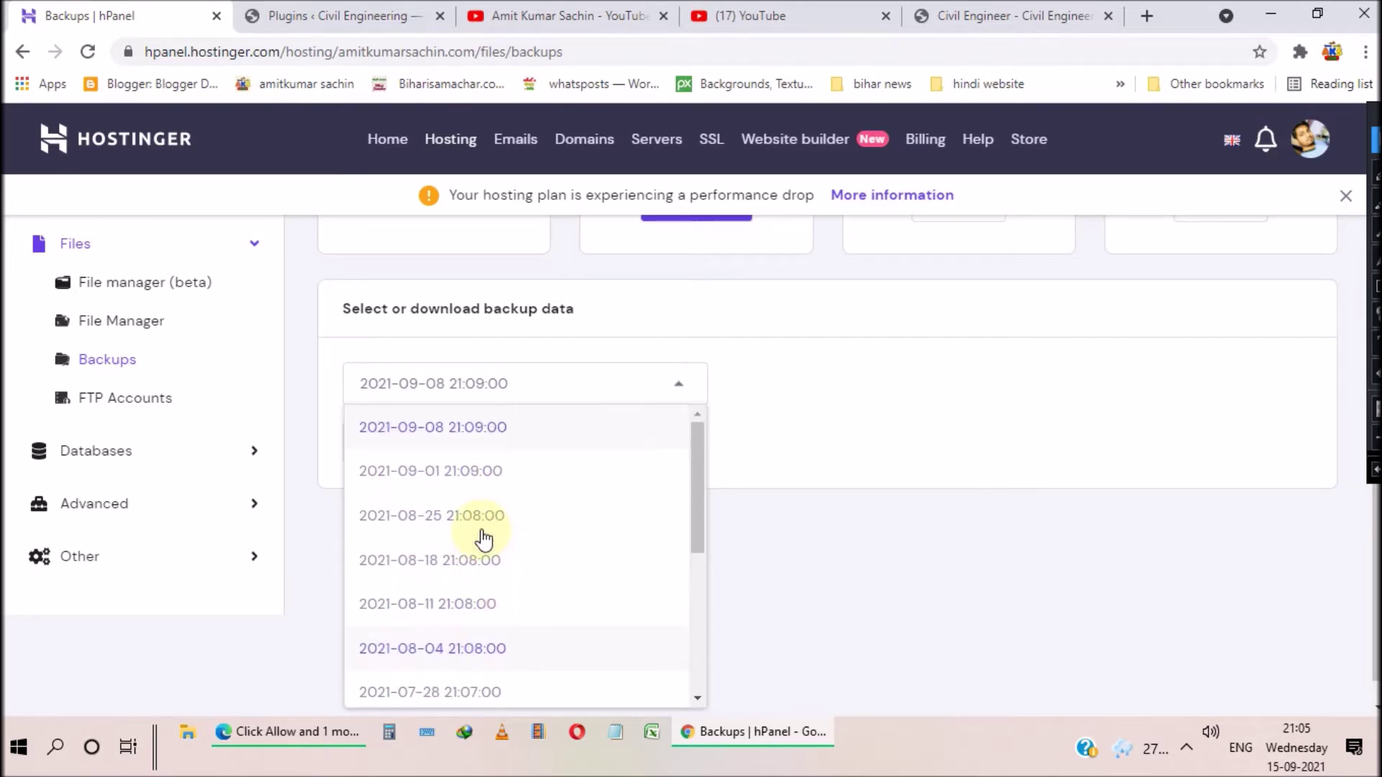
pyautogui.click(487, 475)
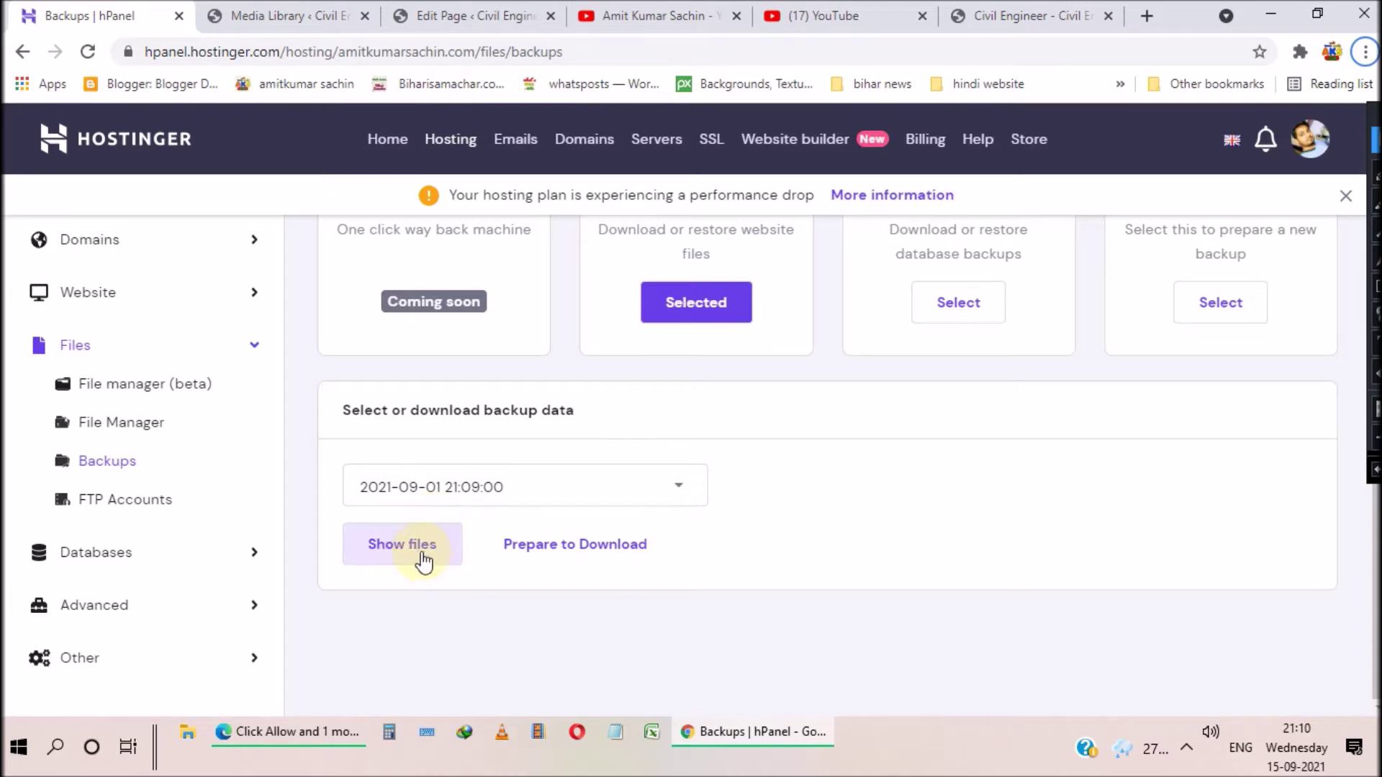
# Step: Show the files in the selected backup and check the size of the amitkumarsachin.com folder
pyautogui.click(420, 553)
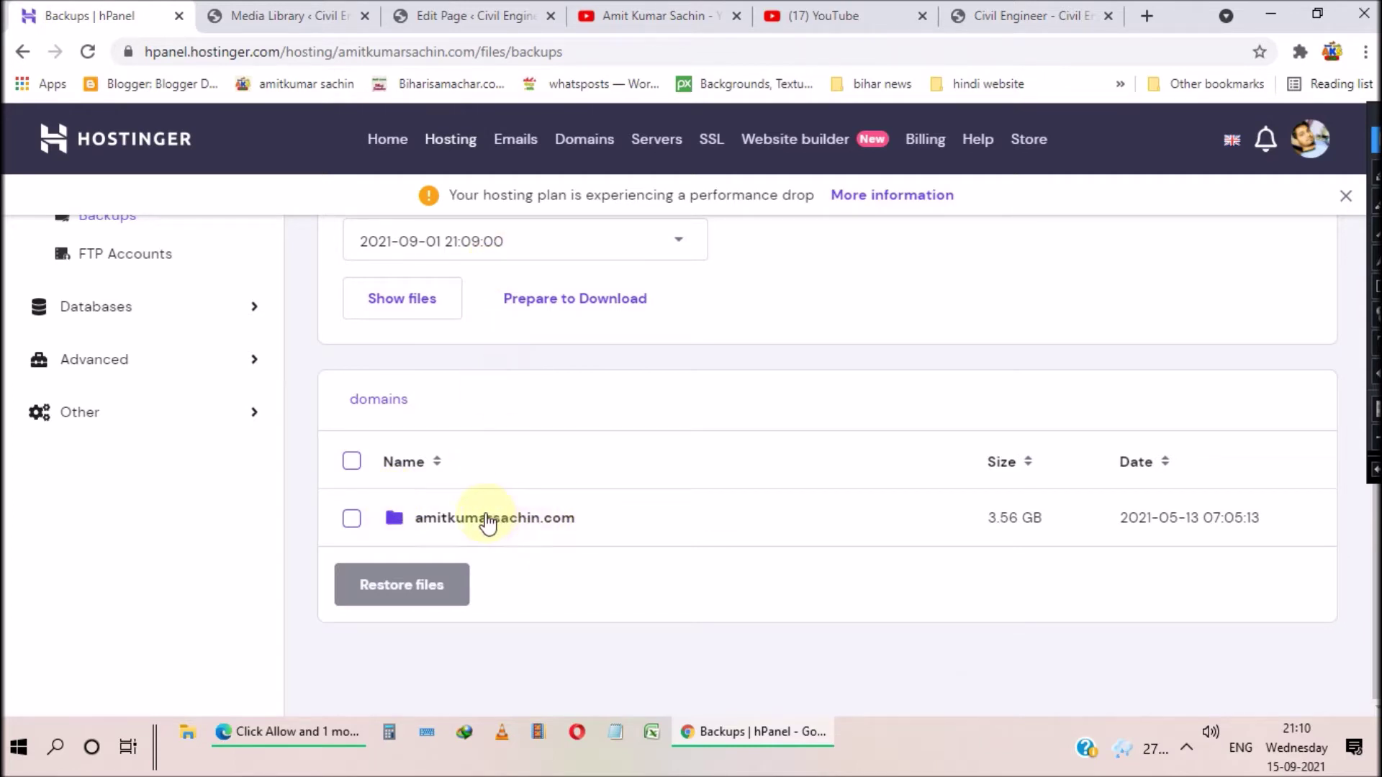
pyautogui.moveTo(989, 519); pyautogui.dragTo(1043, 518)
pyautogui.click(1041, 518)
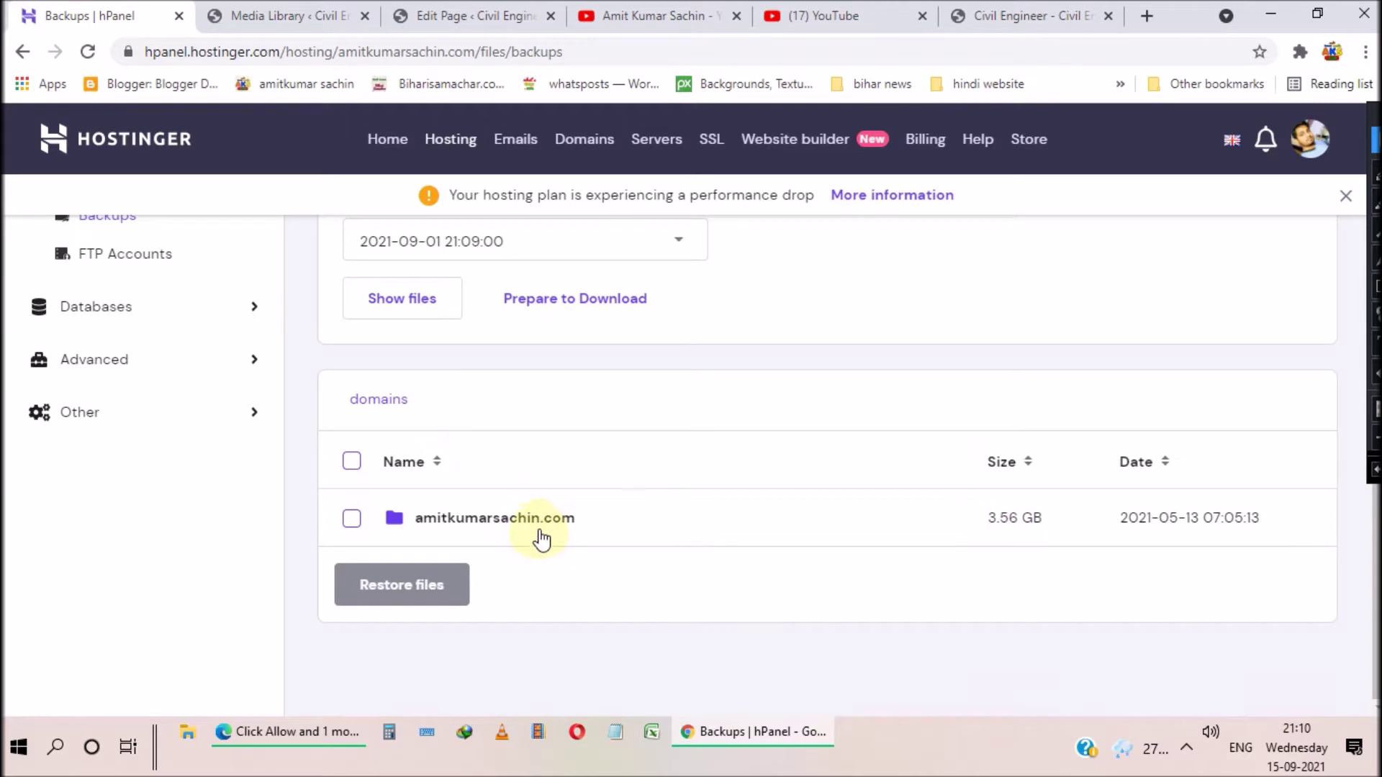
pyautogui.moveTo(988, 519); pyautogui.dragTo(1043, 519)
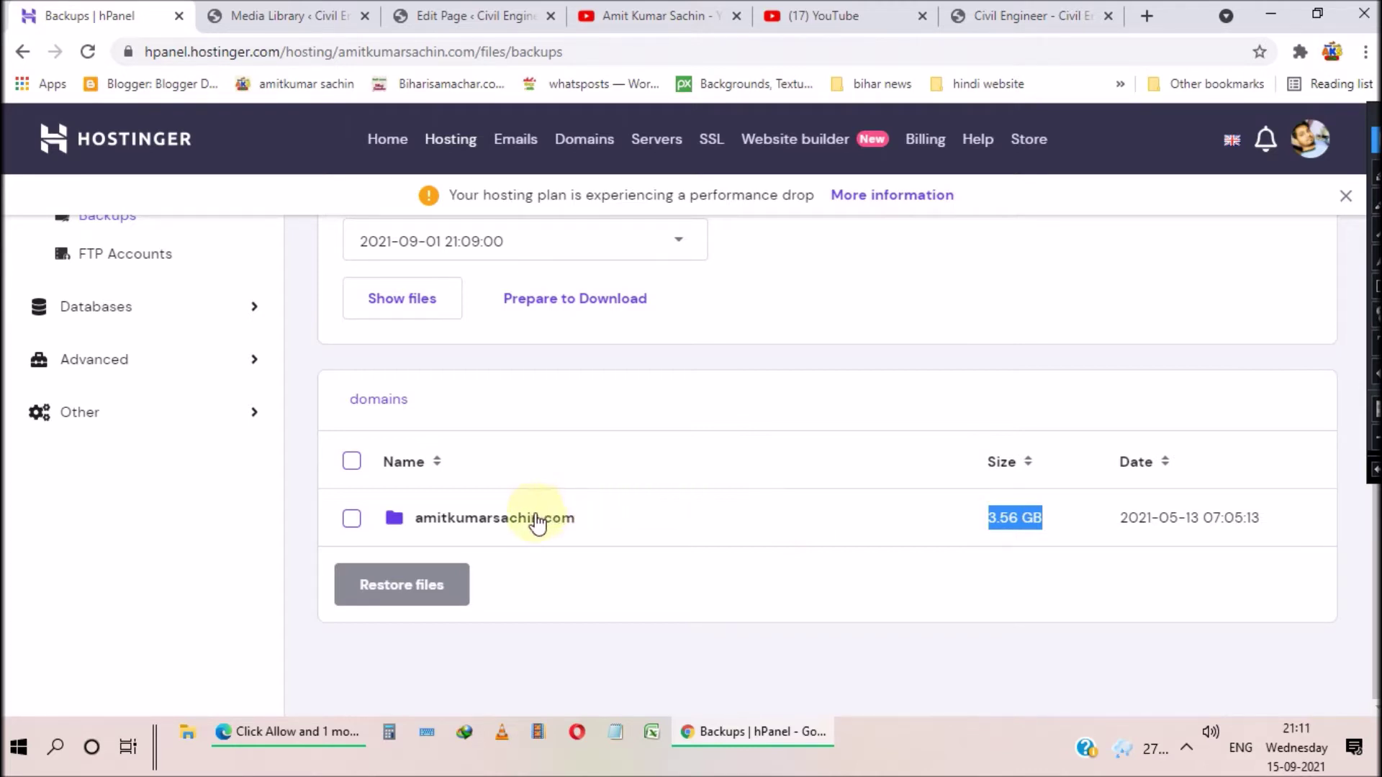
# Step: Open the public_html folder inside amitkumarsachin.com in the backup and find the civil folder
pyautogui.click(490, 519)
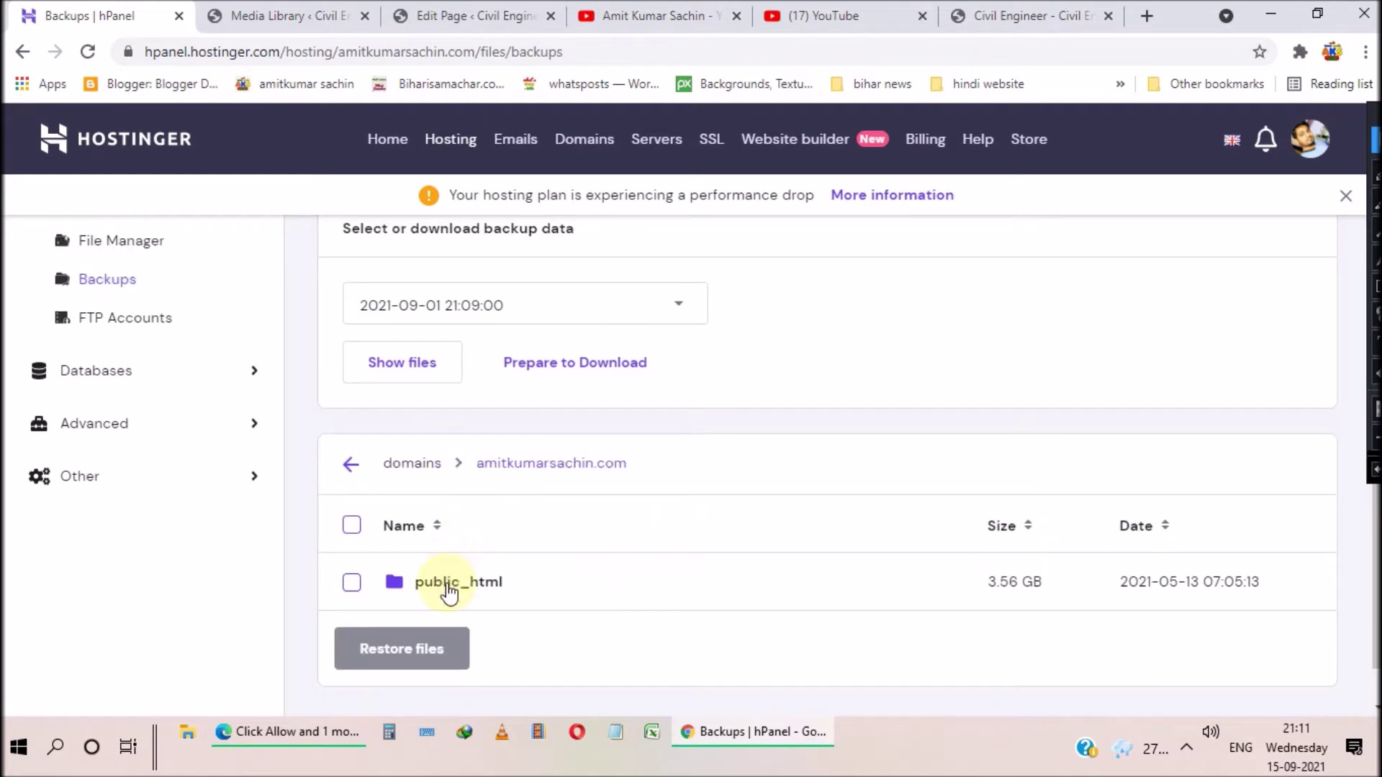
pyautogui.click(448, 583)
pyautogui.scroll(-5, 454, 584)
pyautogui.scroll(5, 494, 531)
pyautogui.scroll(1, 502, 518)
pyautogui.scroll(-5, 501, 518)
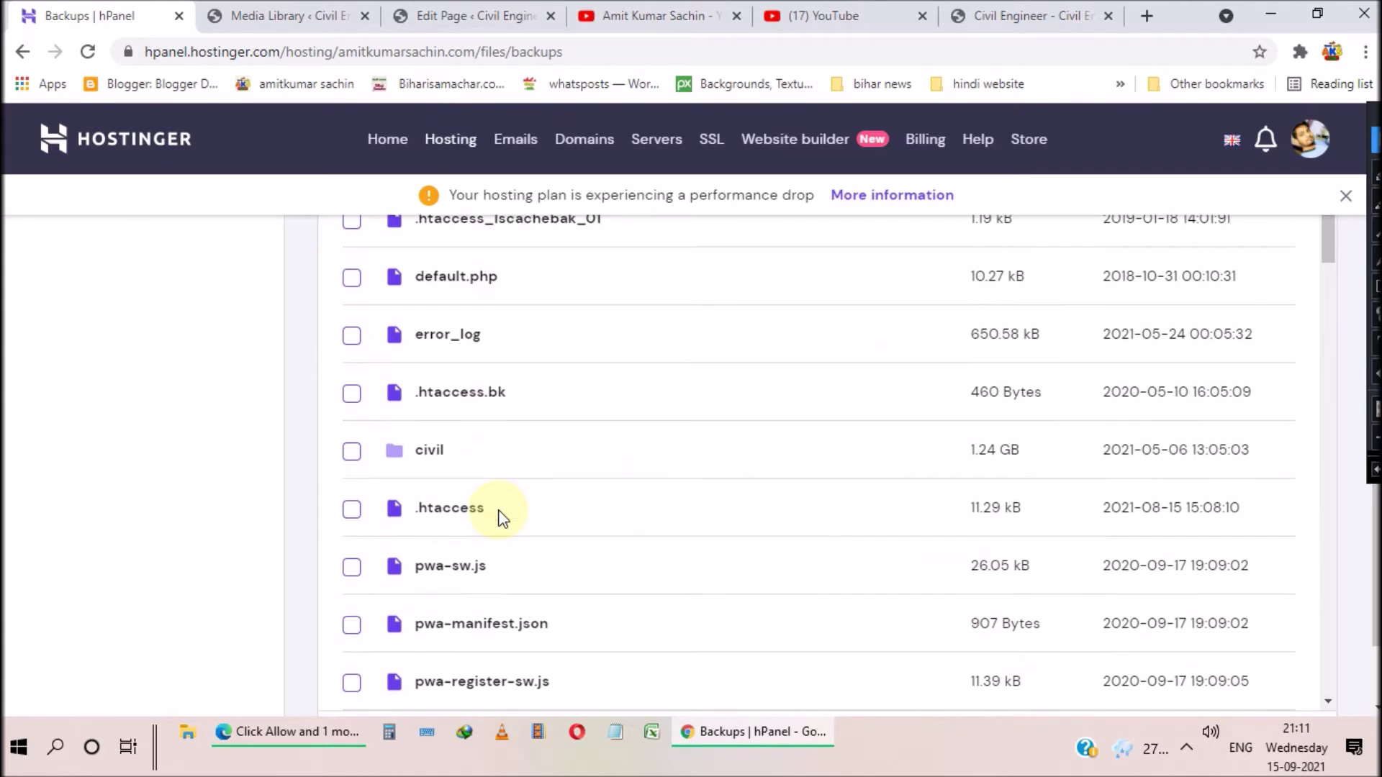
# Step: Select the civil folder in the backup and restore its files, confirming that the current files are replaced
pyautogui.click(352, 350)
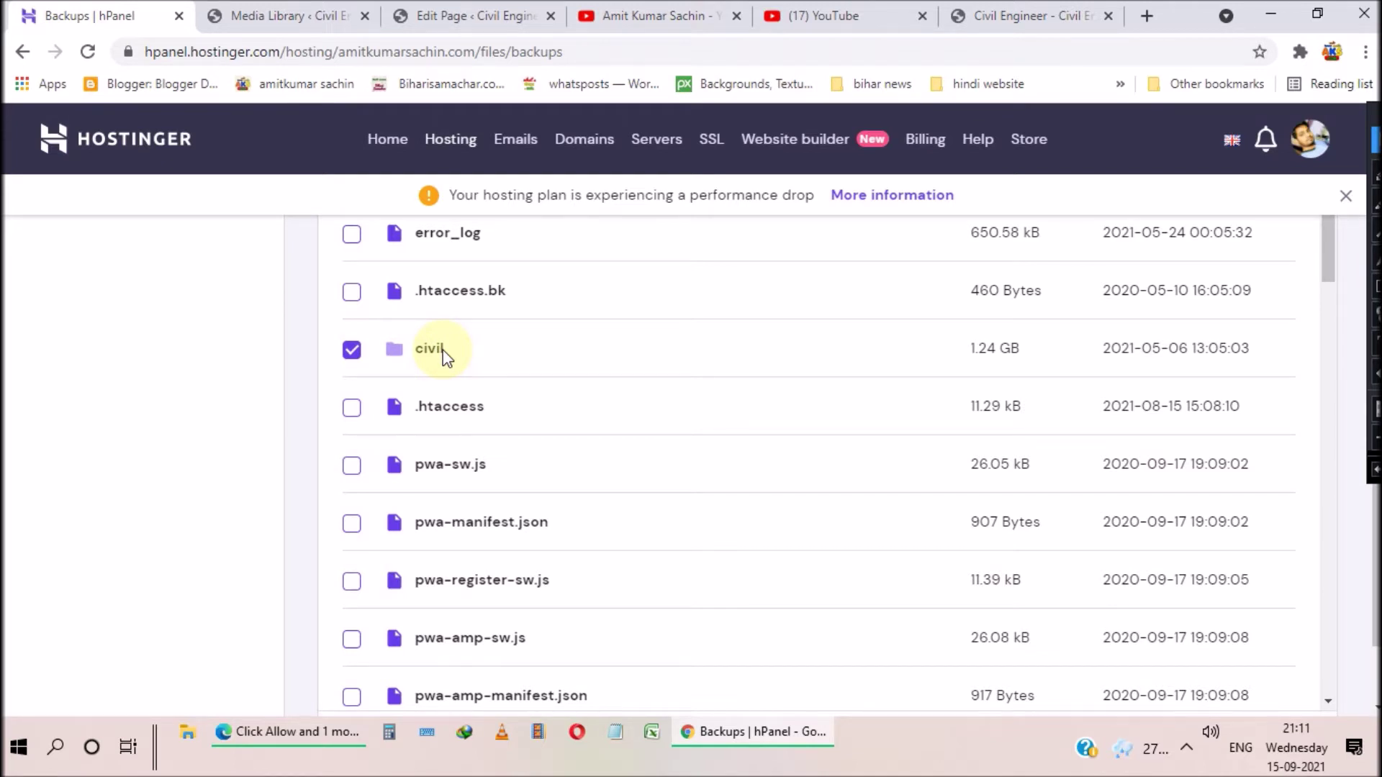
pyautogui.scroll(1, 503, 385)
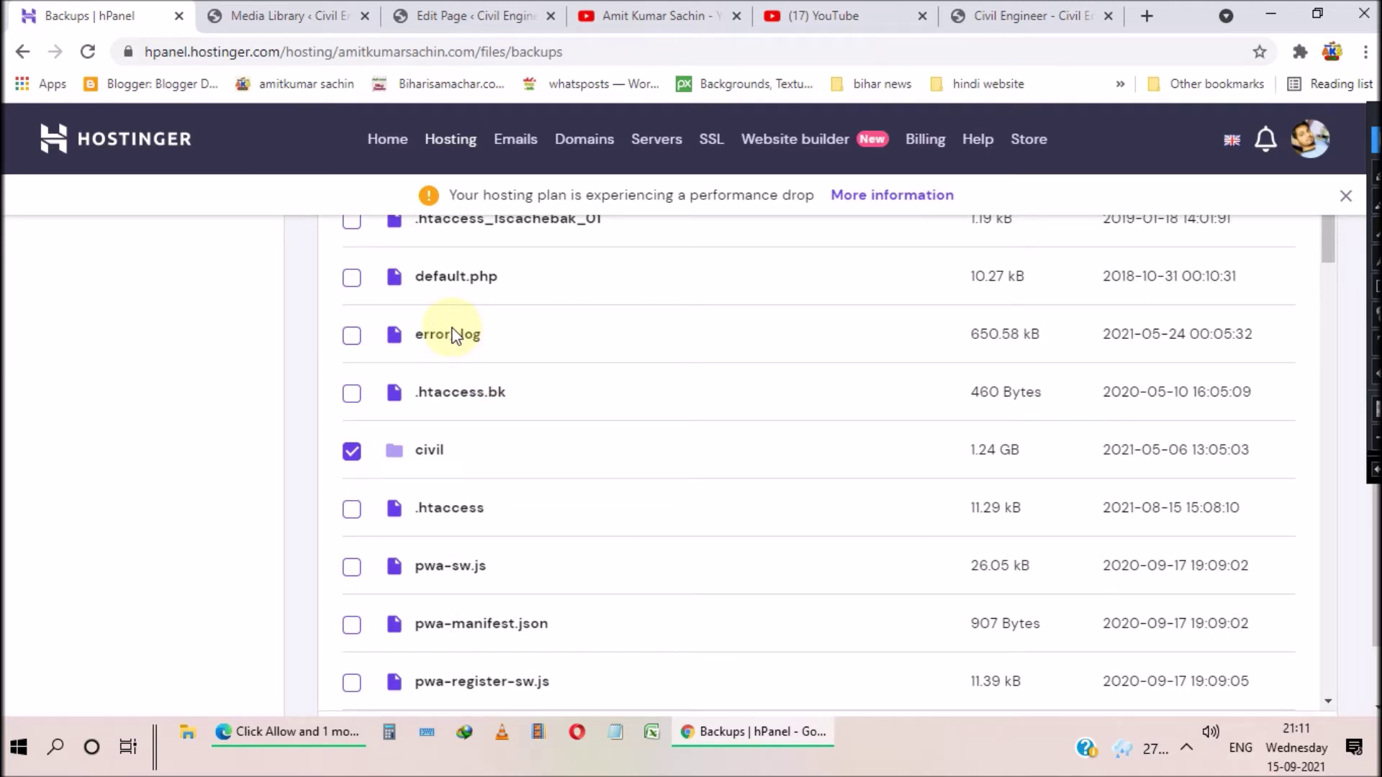
pyautogui.scroll(-15, 512, 447)
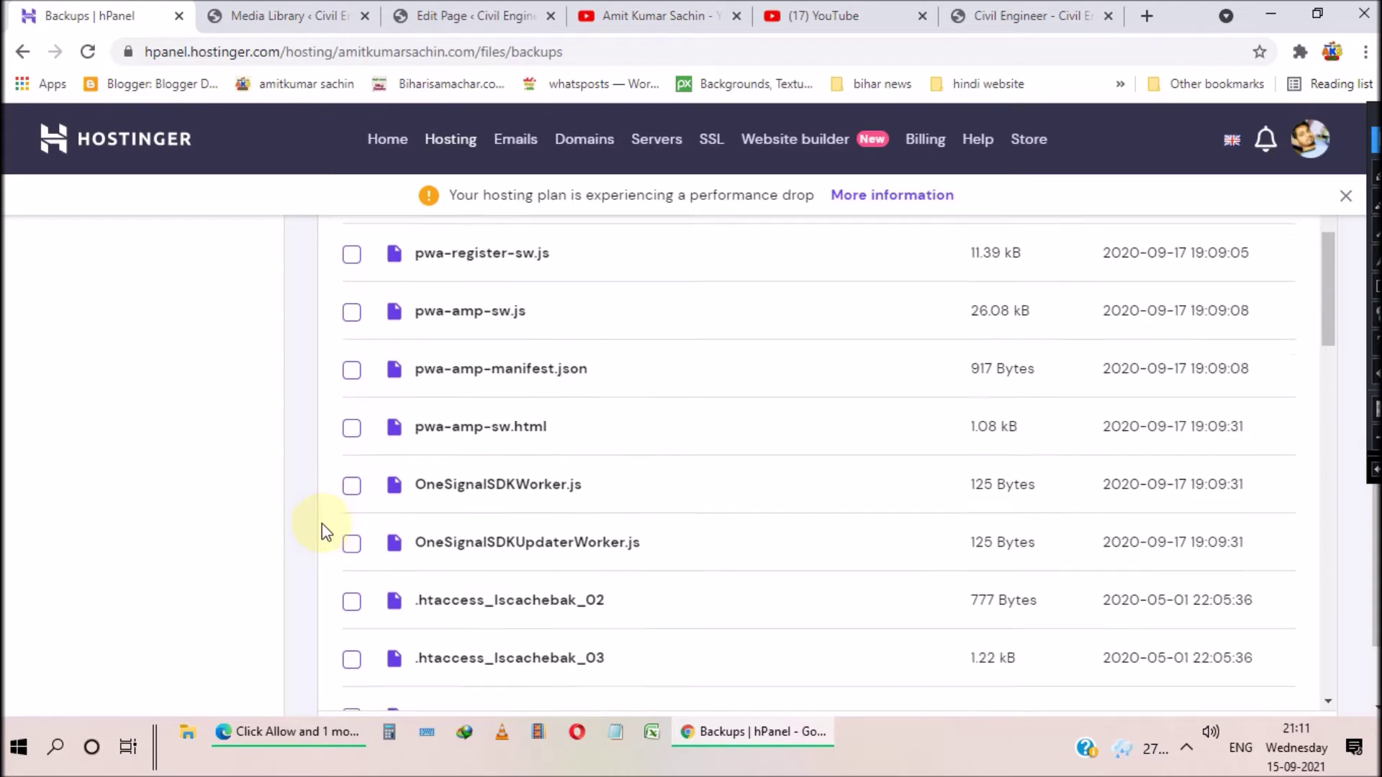
pyautogui.moveTo(287, 547)
pyautogui.mouseDown()
pyautogui.moveTo(330, 626)
pyautogui.moveTo(519, 641)
pyautogui.mouseUp()
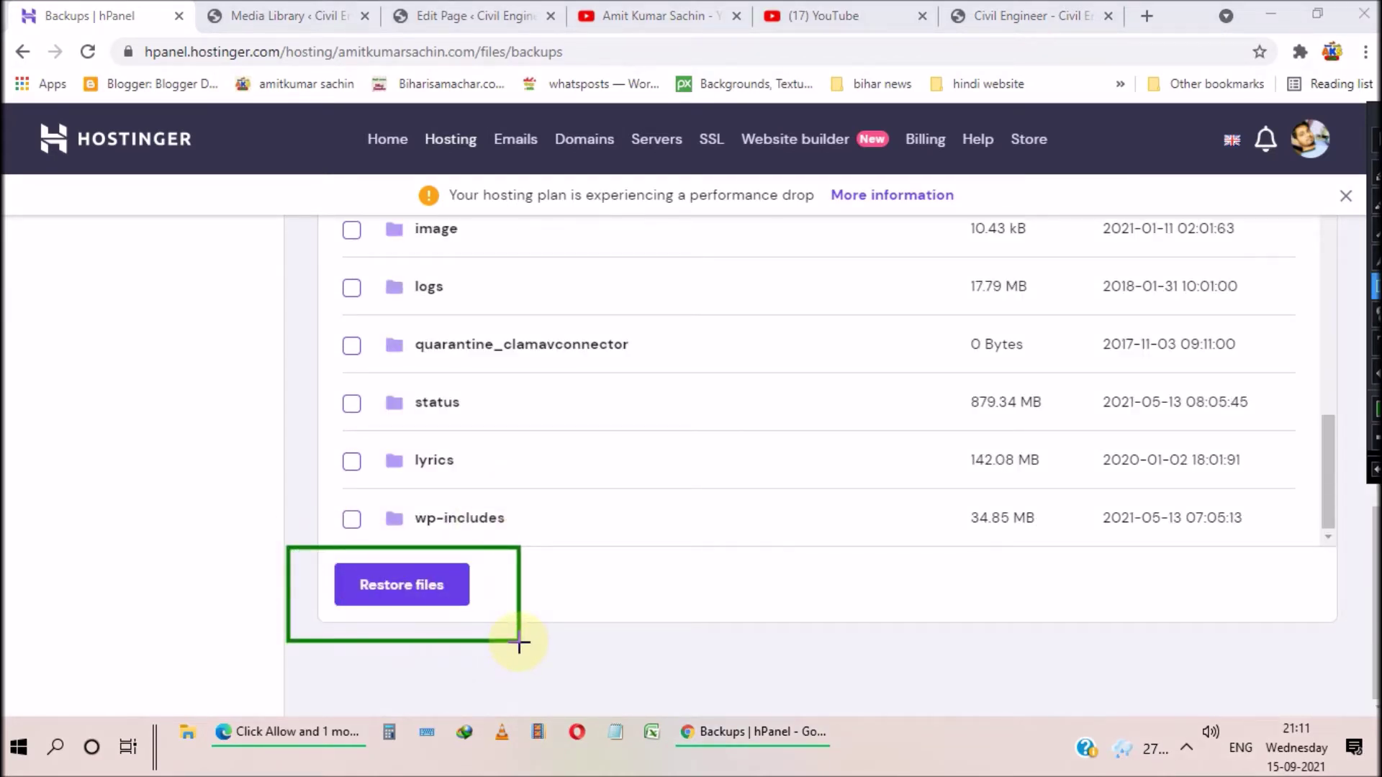
pyautogui.click(422, 584)
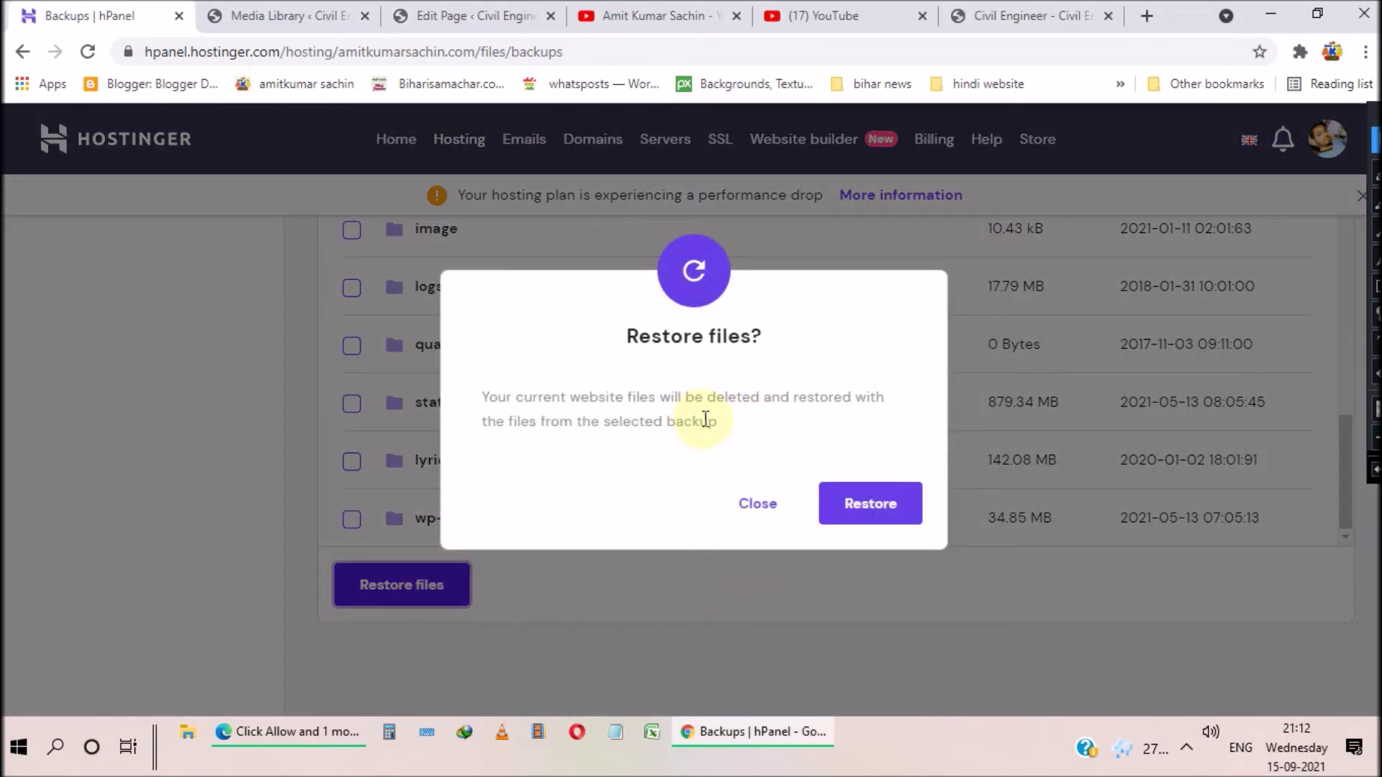
pyautogui.click(869, 507)
# Step: Check the progress of the file restore and read its newest notification
pyautogui.scroll(5, 785, 524)
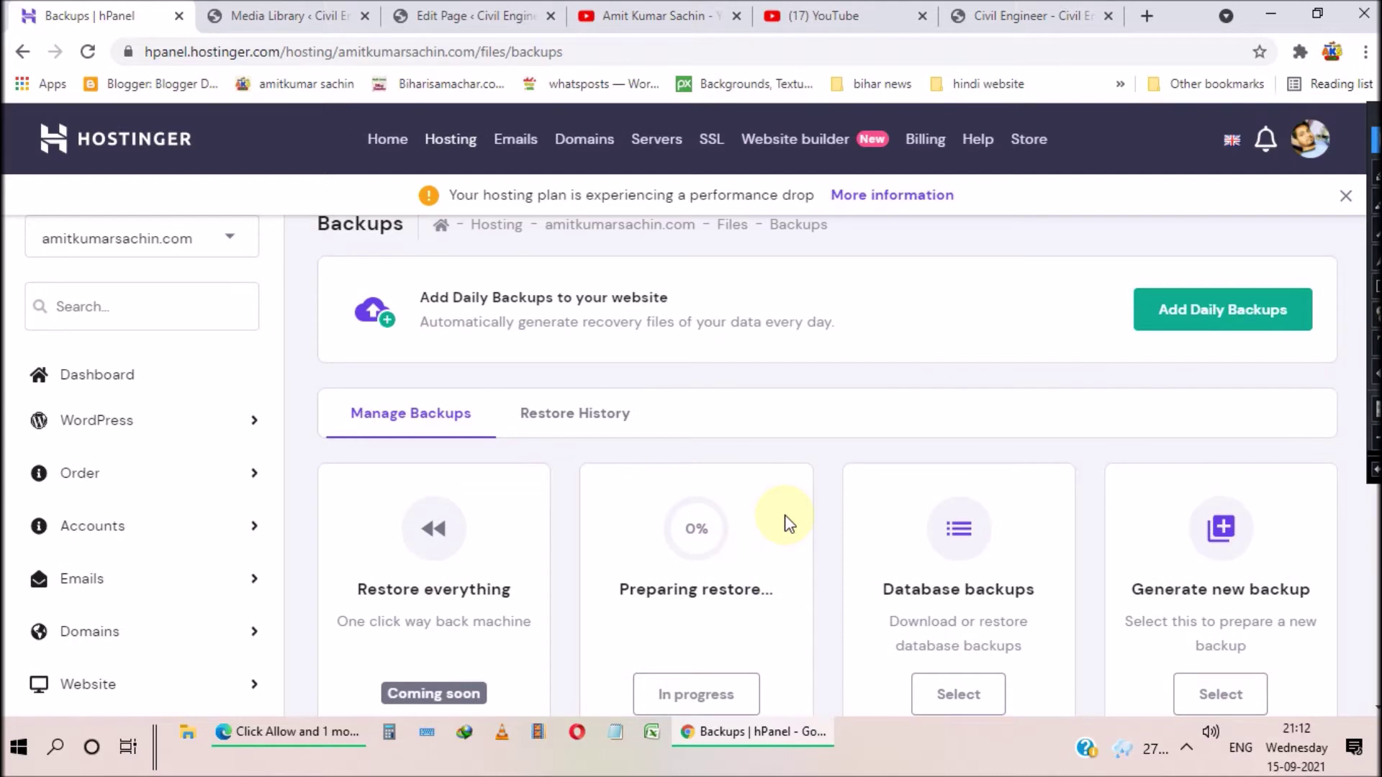
pyautogui.scroll(-2, 562, 451)
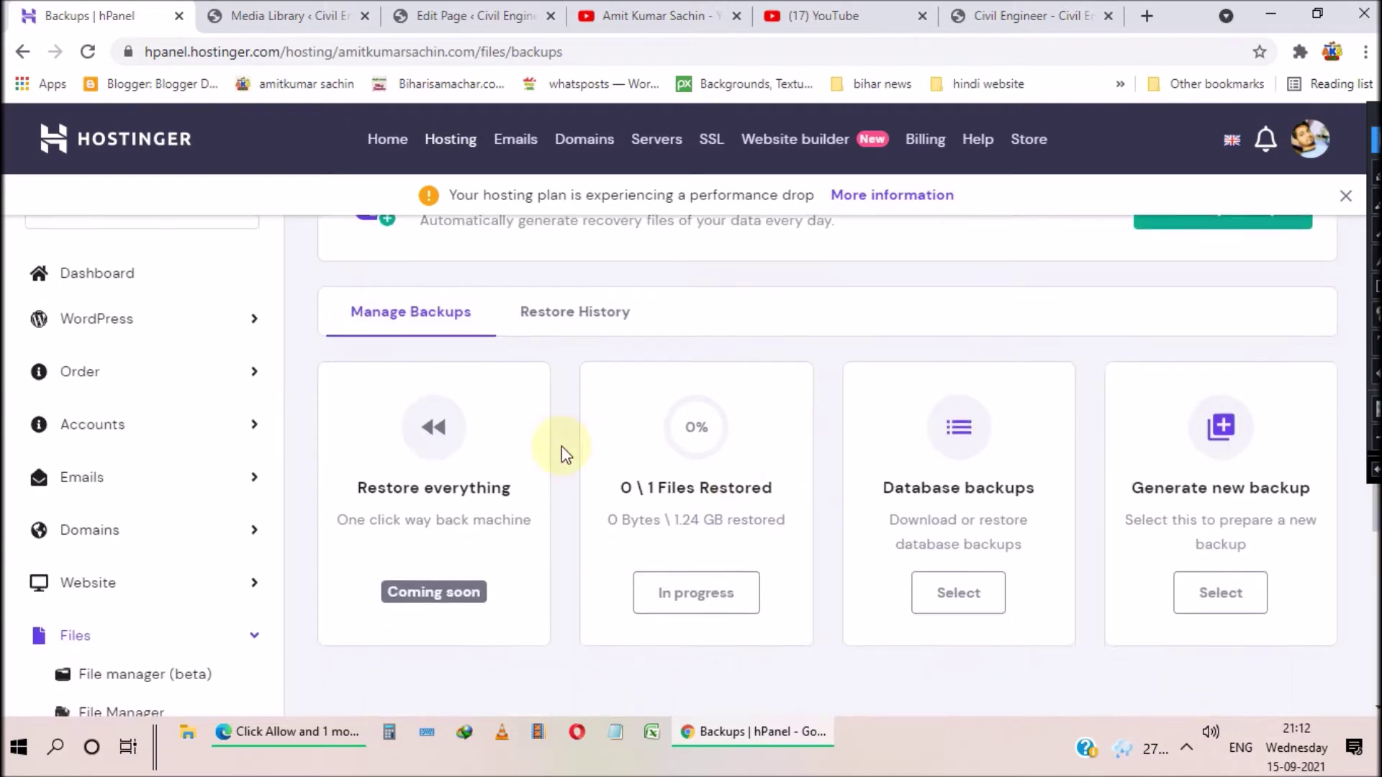
pyautogui.moveTo(616, 488); pyautogui.dragTo(677, 528)
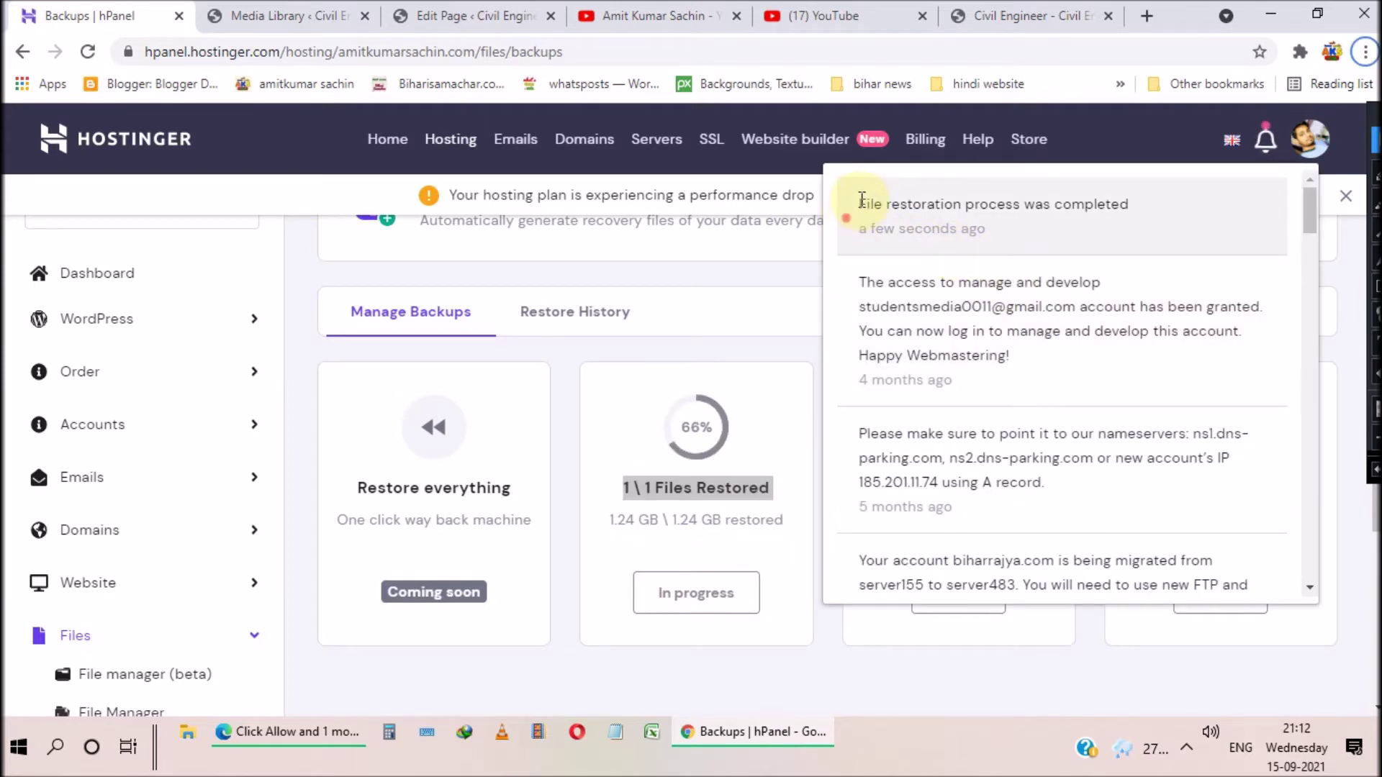
pyautogui.moveTo(860, 204); pyautogui.dragTo(1118, 229)
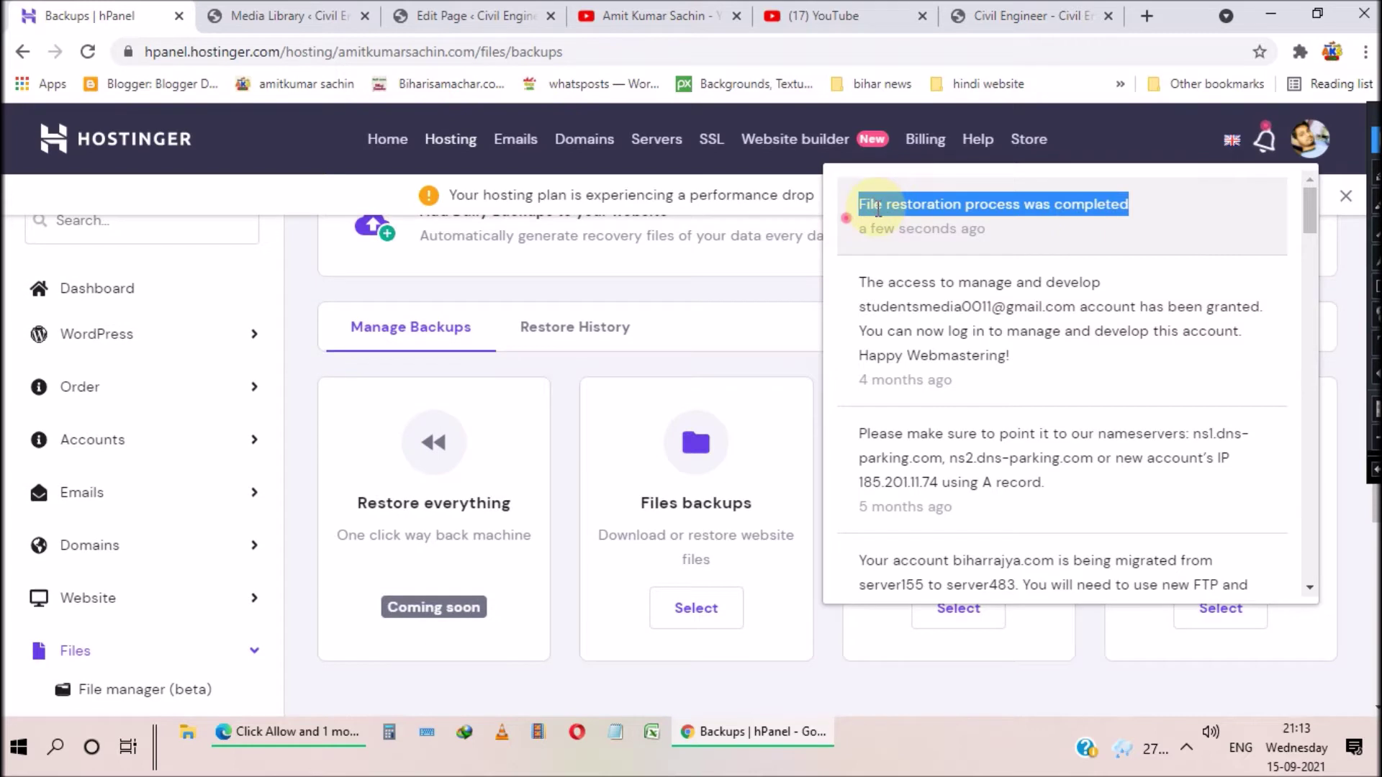
pyautogui.click(713, 446)
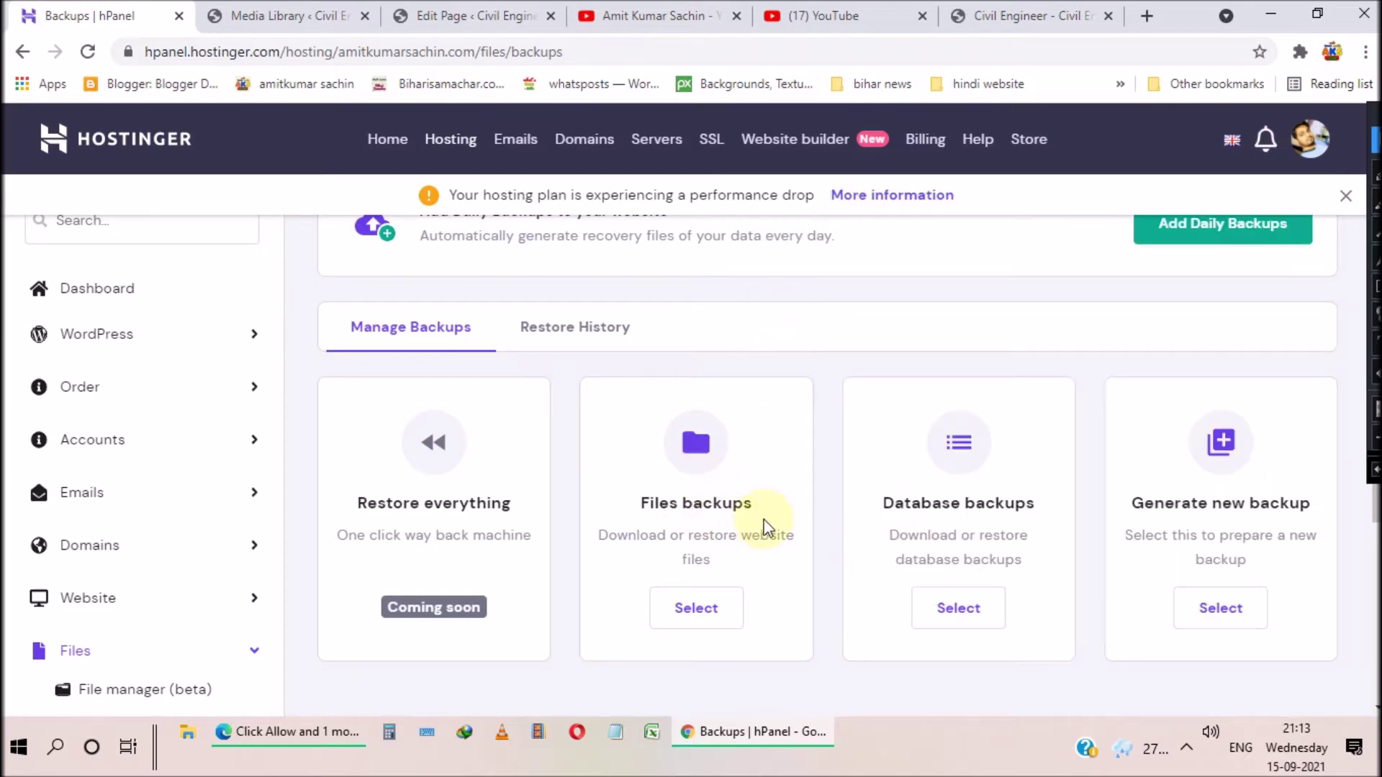
# Step: Choose Database backups and look through the list of databases available as backup data
pyautogui.scroll(-1, 939, 518)
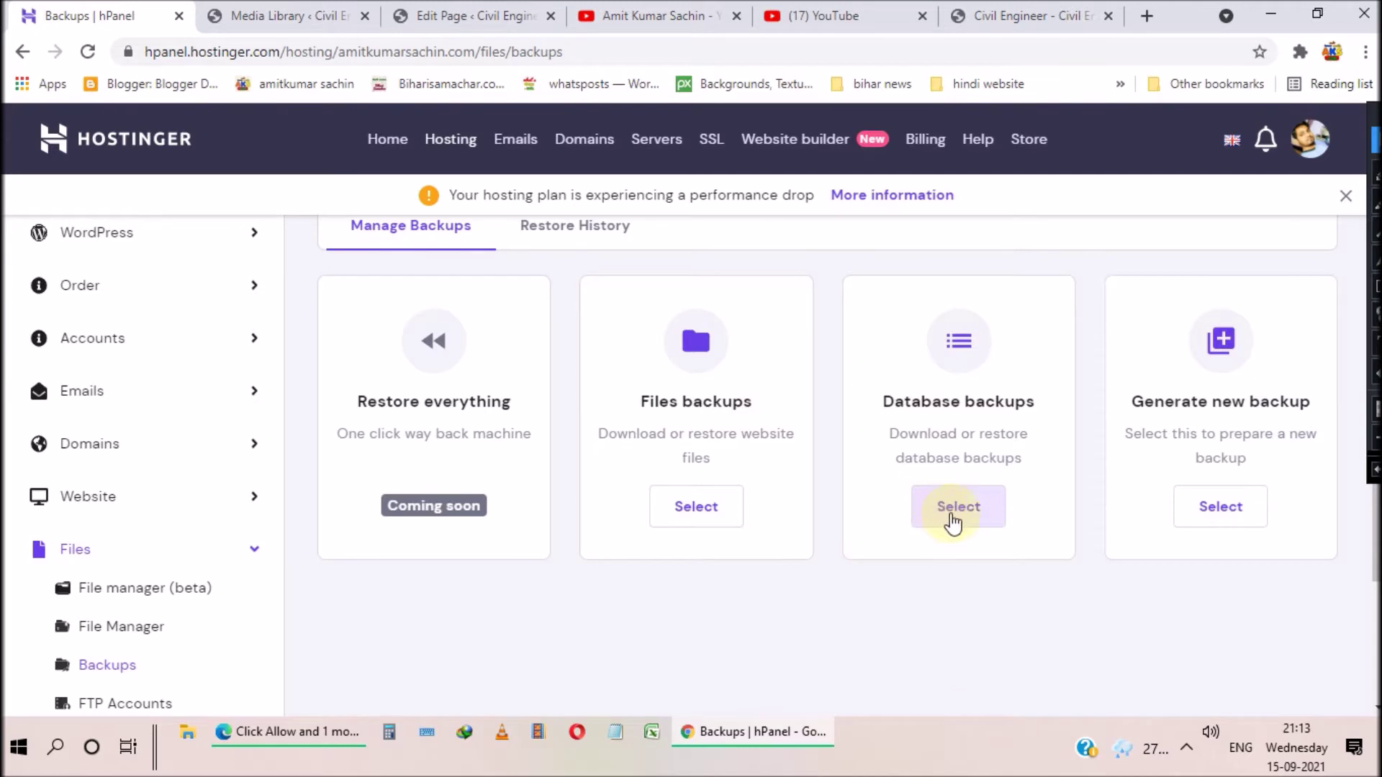
pyautogui.click(953, 507)
pyautogui.scroll(-1, 957, 509)
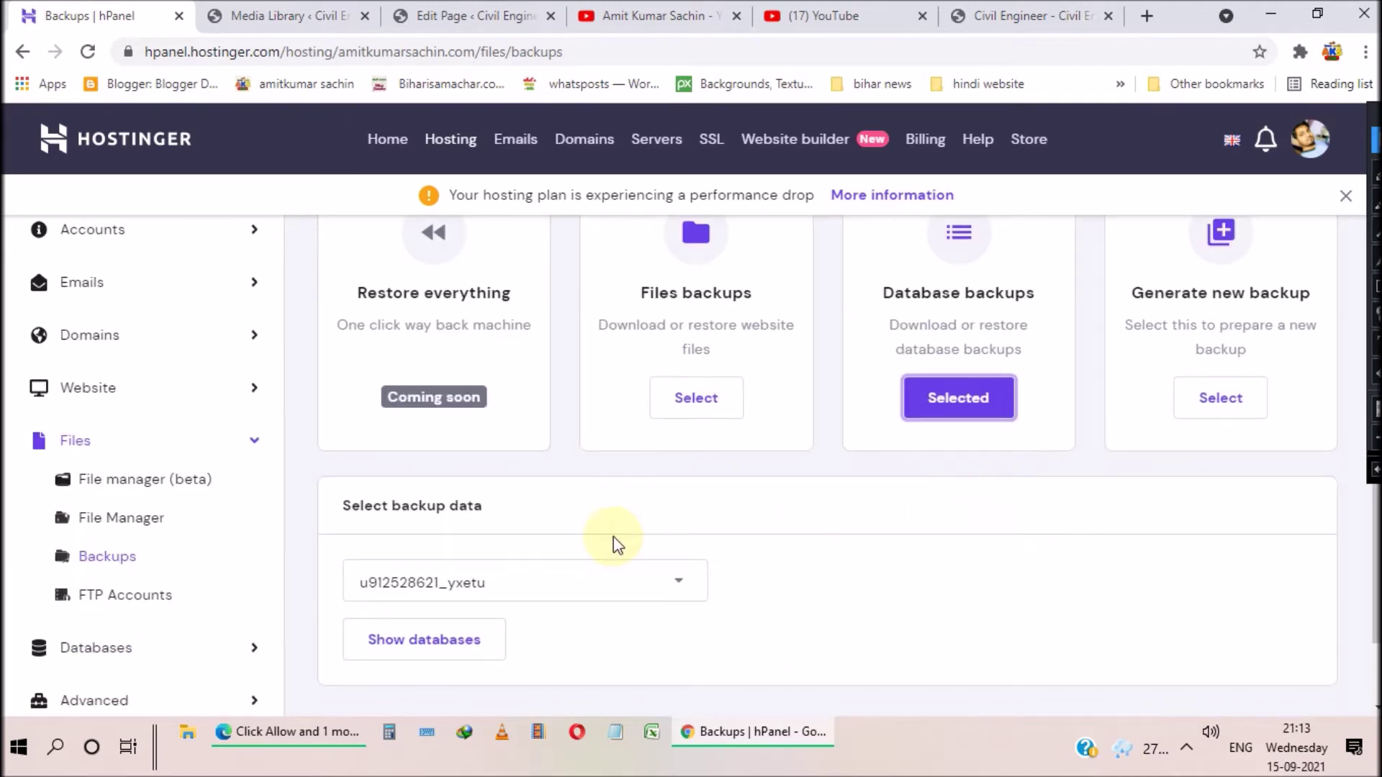
pyautogui.scroll(-1, 612, 547)
pyautogui.click(515, 490)
pyautogui.scroll(-1, 504, 533)
pyautogui.scroll(1, 500, 549)
pyautogui.click(818, 484)
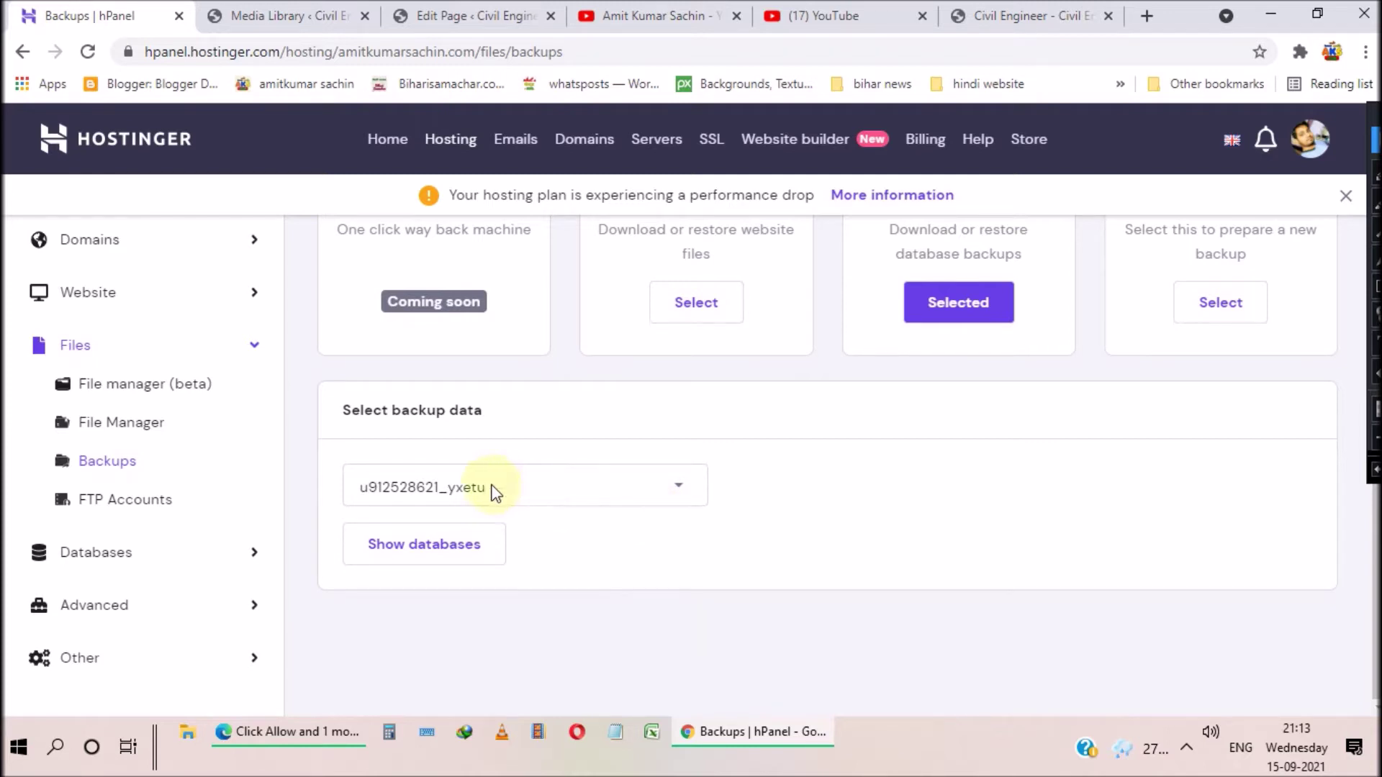
# Step: Open wp-config.php from public_html in the File Manager, check its DB_NAME value and close the file
pyautogui.scroll(1, 504, 496)
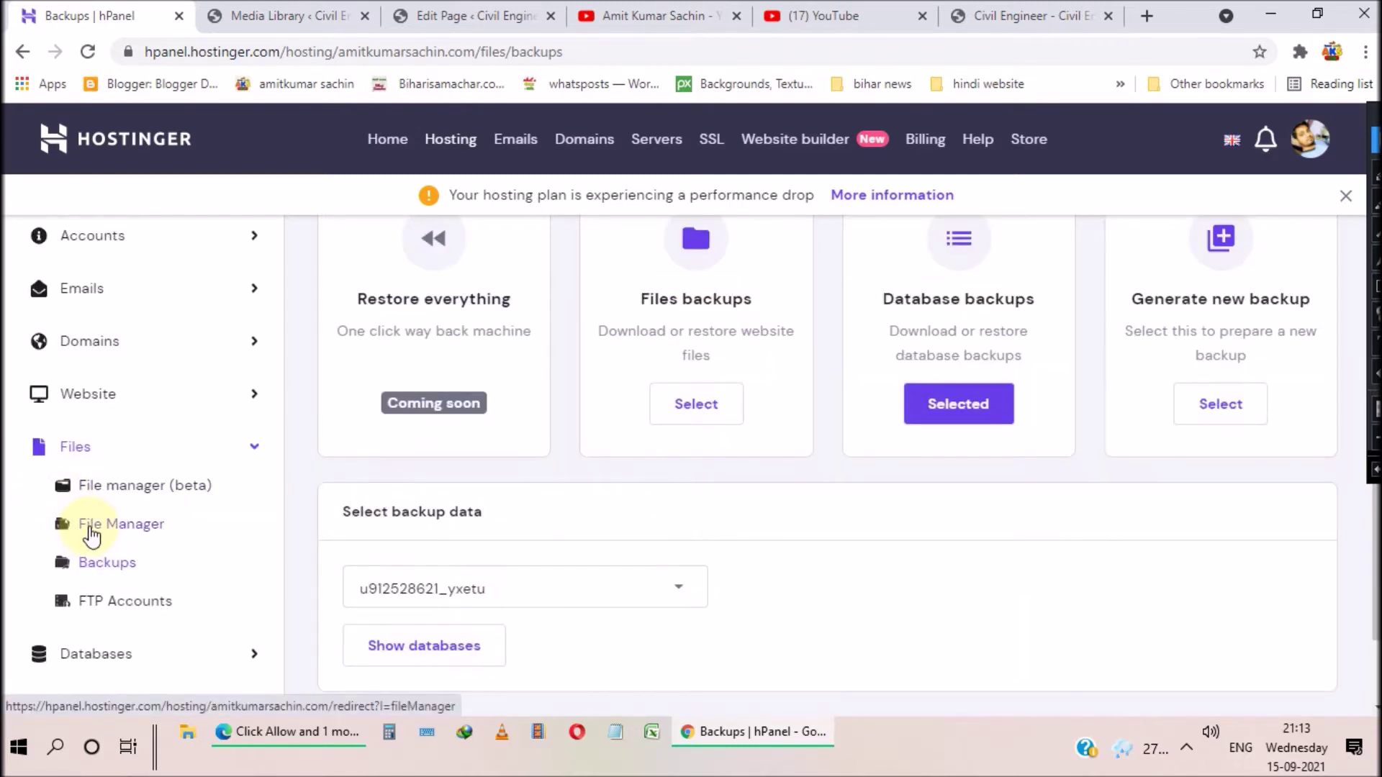
pyautogui.click(92, 529)
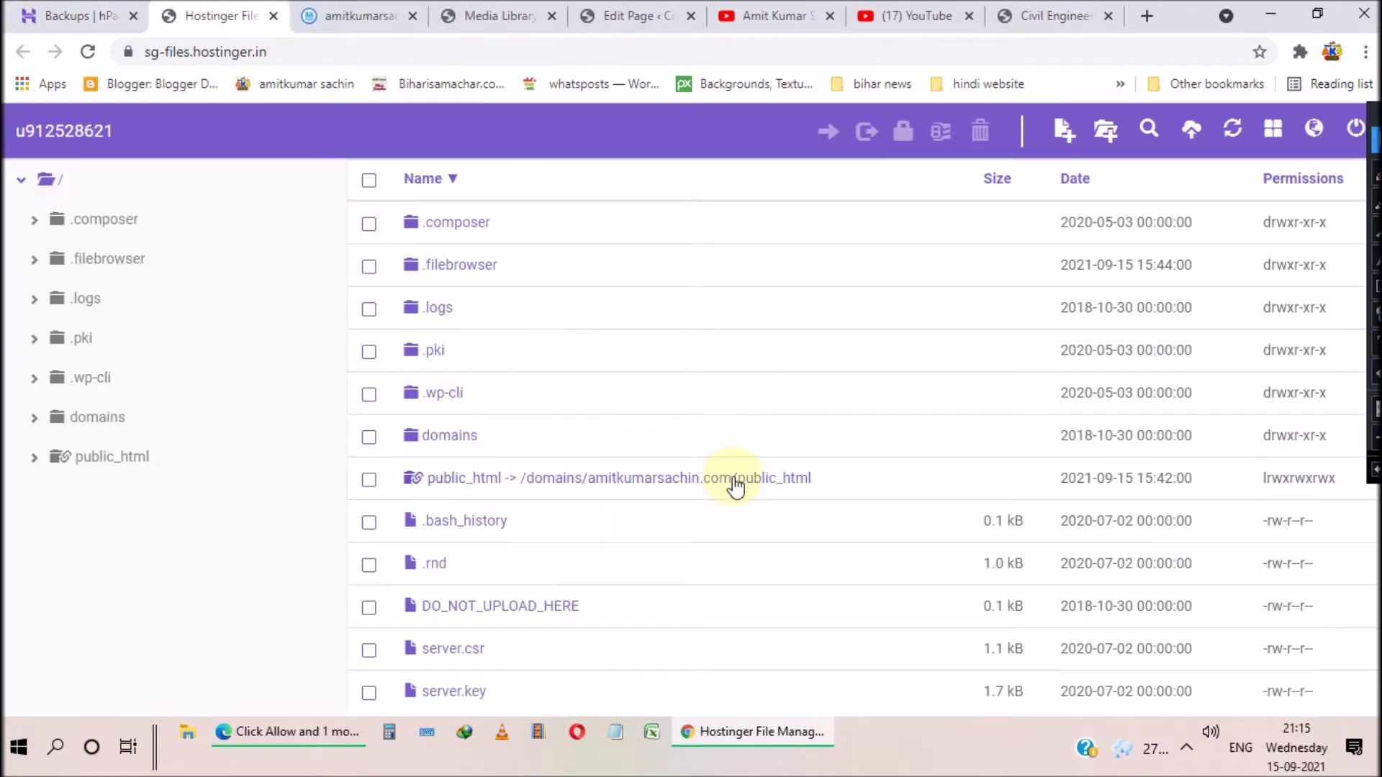
pyautogui.doubleClick(648, 493)
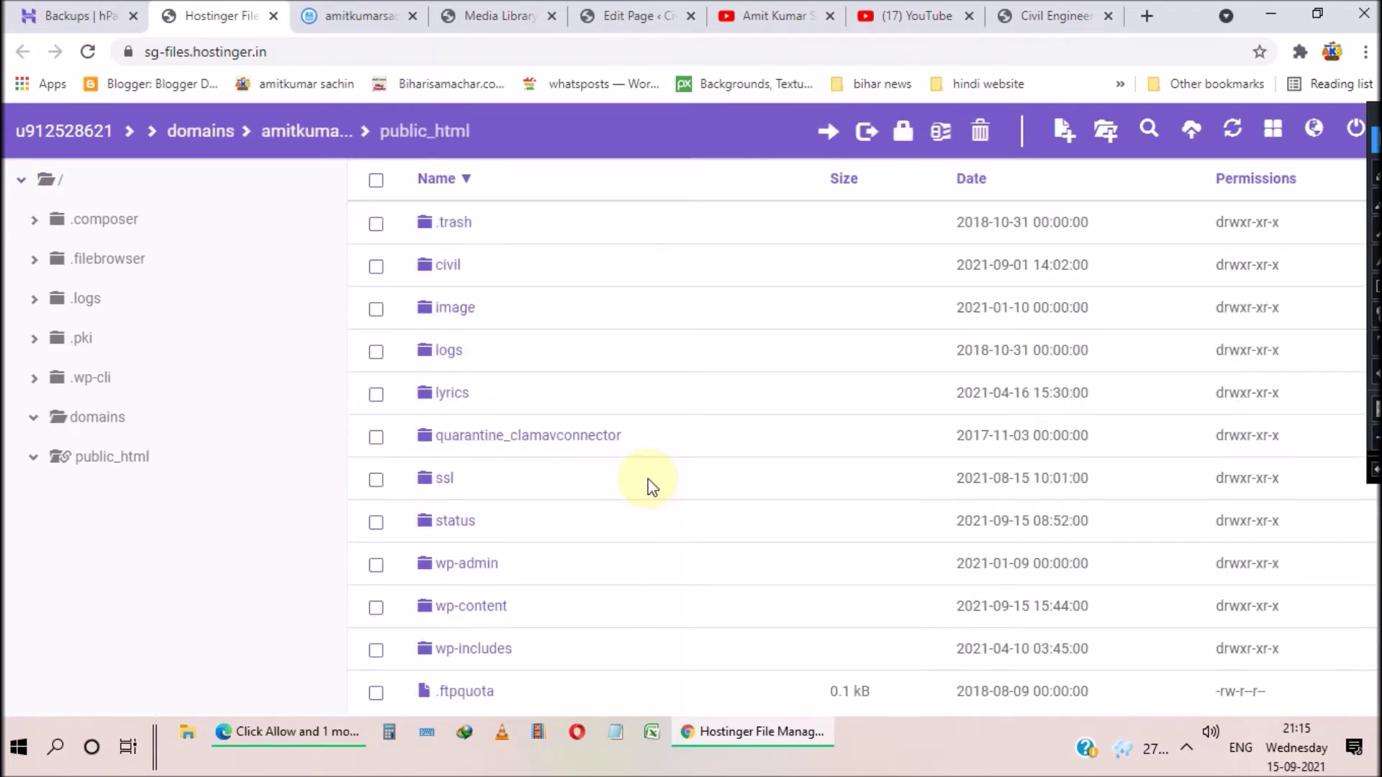
pyautogui.scroll(-1, 571, 293)
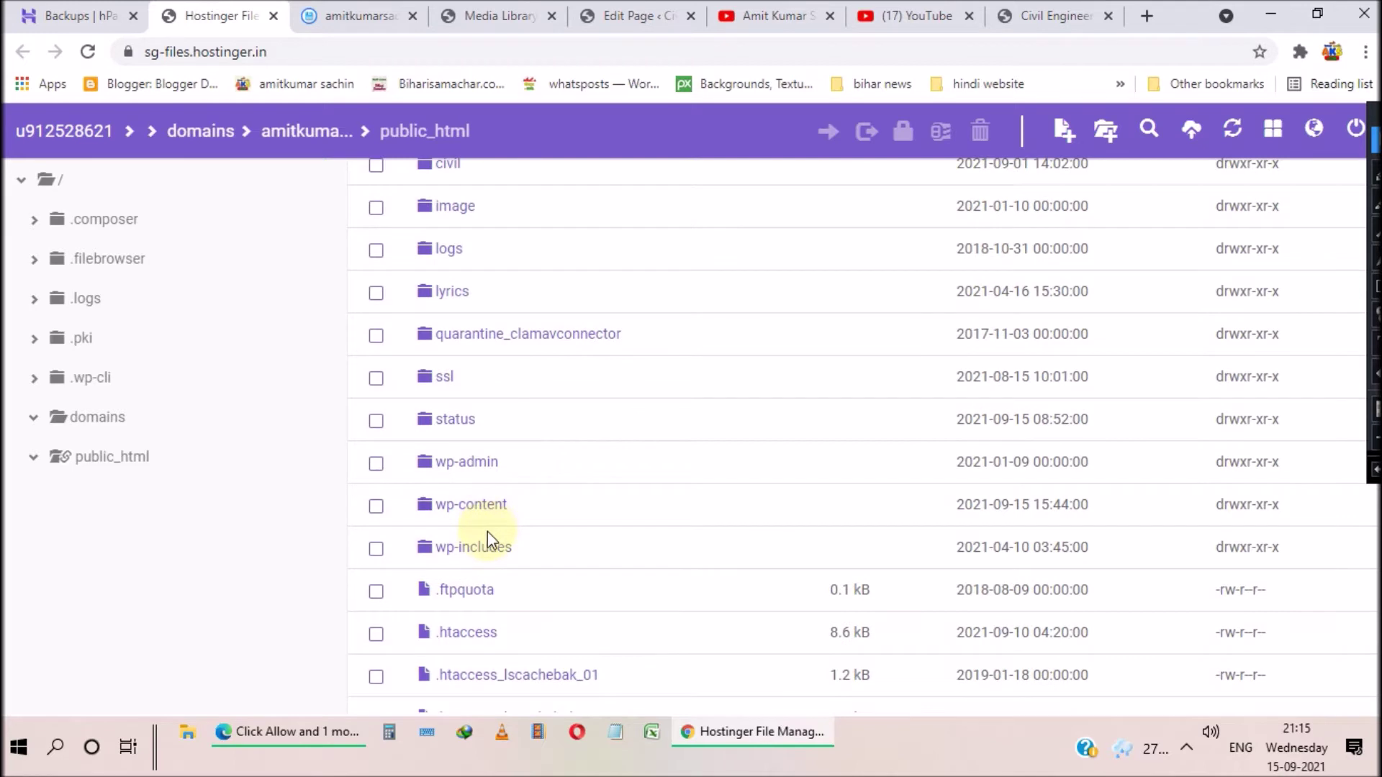
pyautogui.scroll(-1, 487, 537)
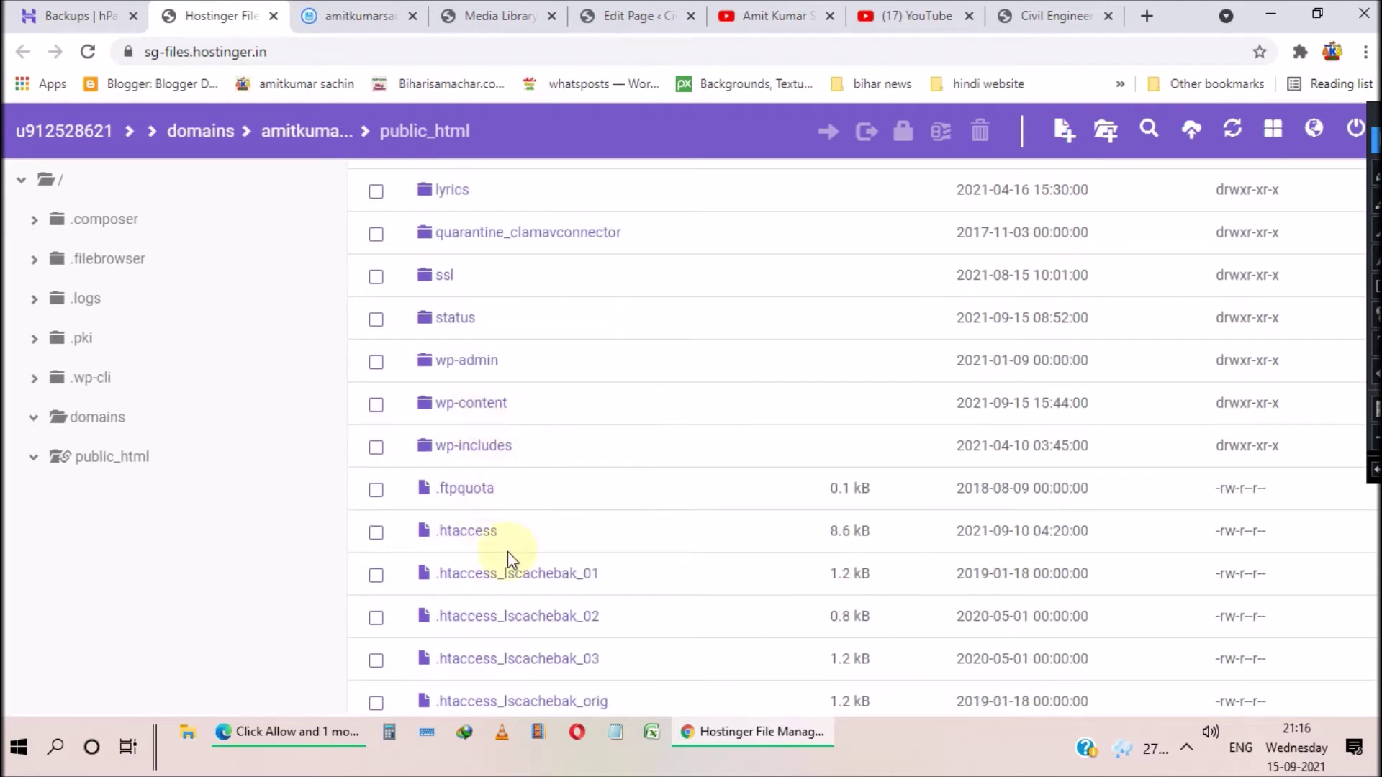
pyautogui.scroll(-6, 494, 530)
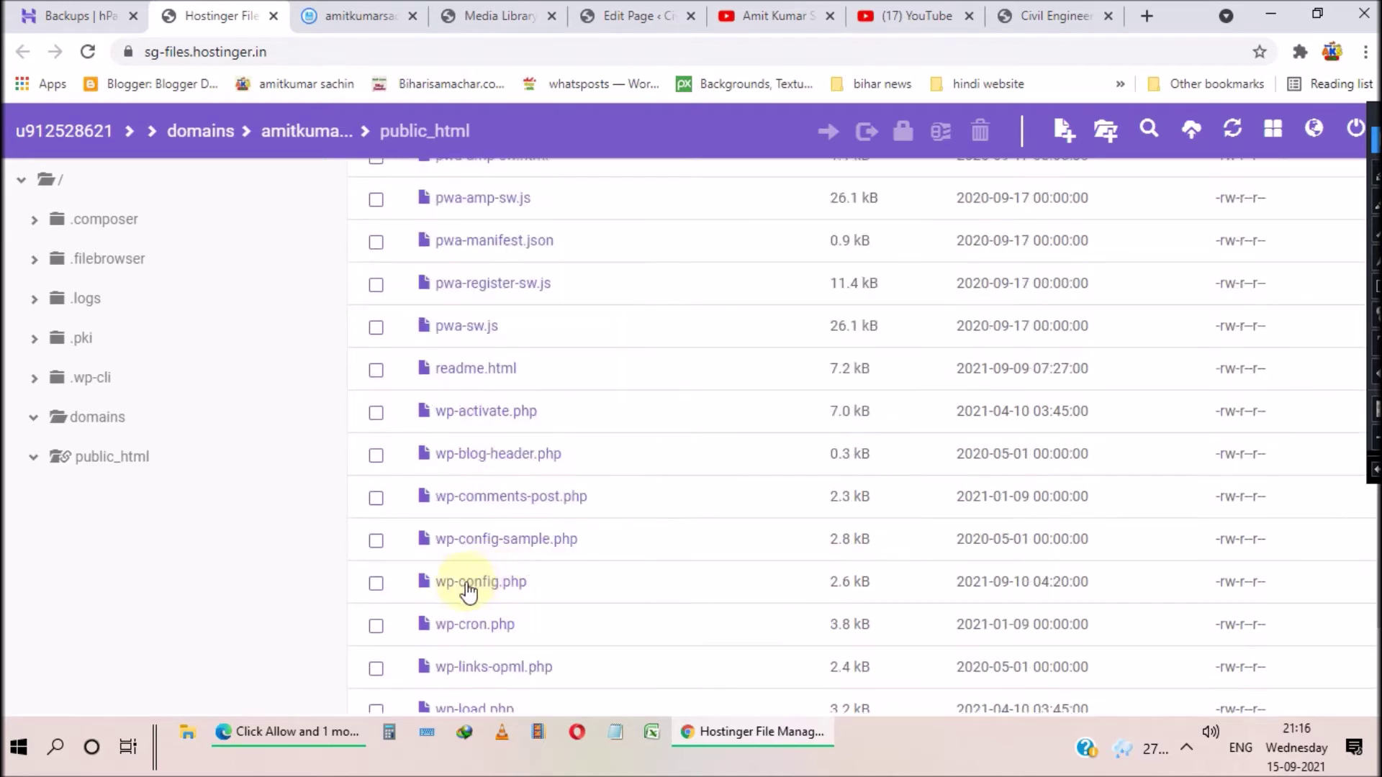
pyautogui.doubleClick(513, 584)
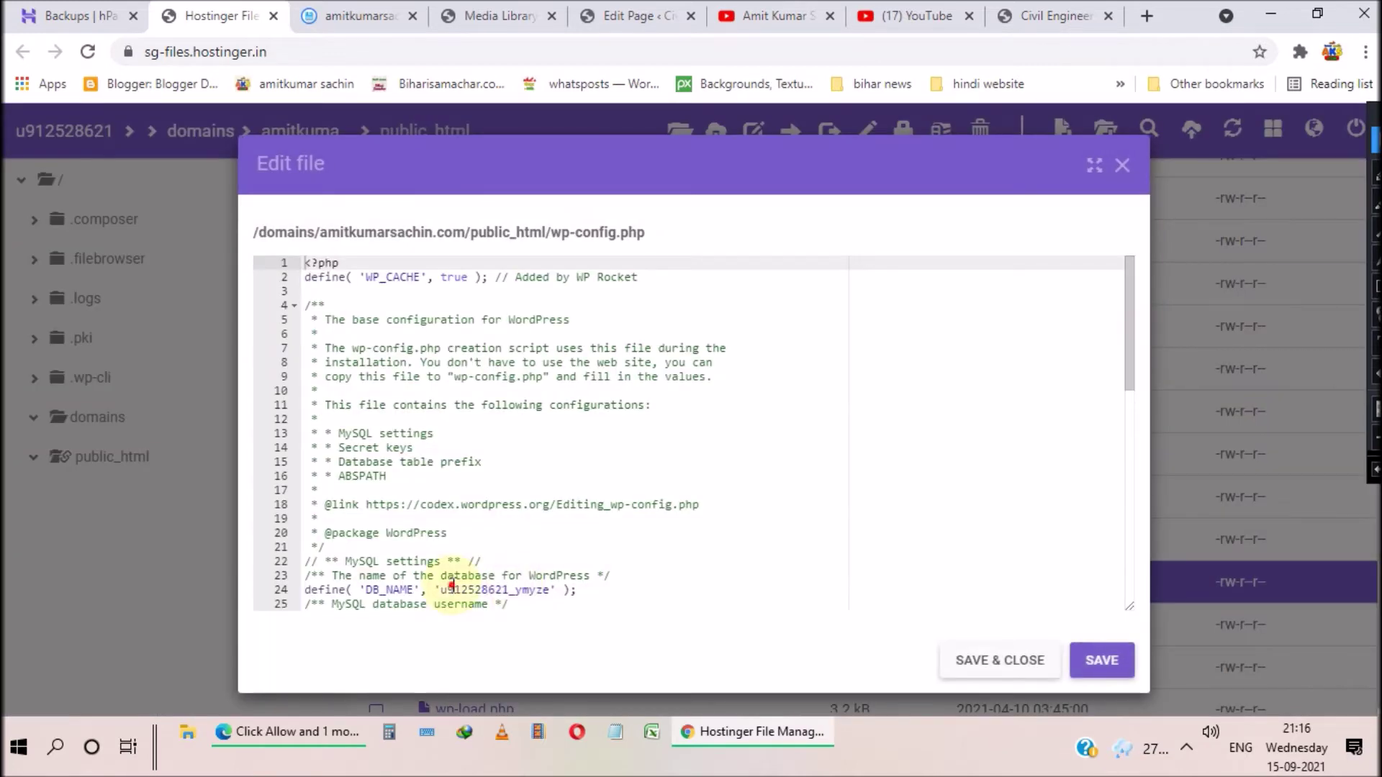
pyautogui.moveTo(452, 584); pyautogui.dragTo(544, 589)
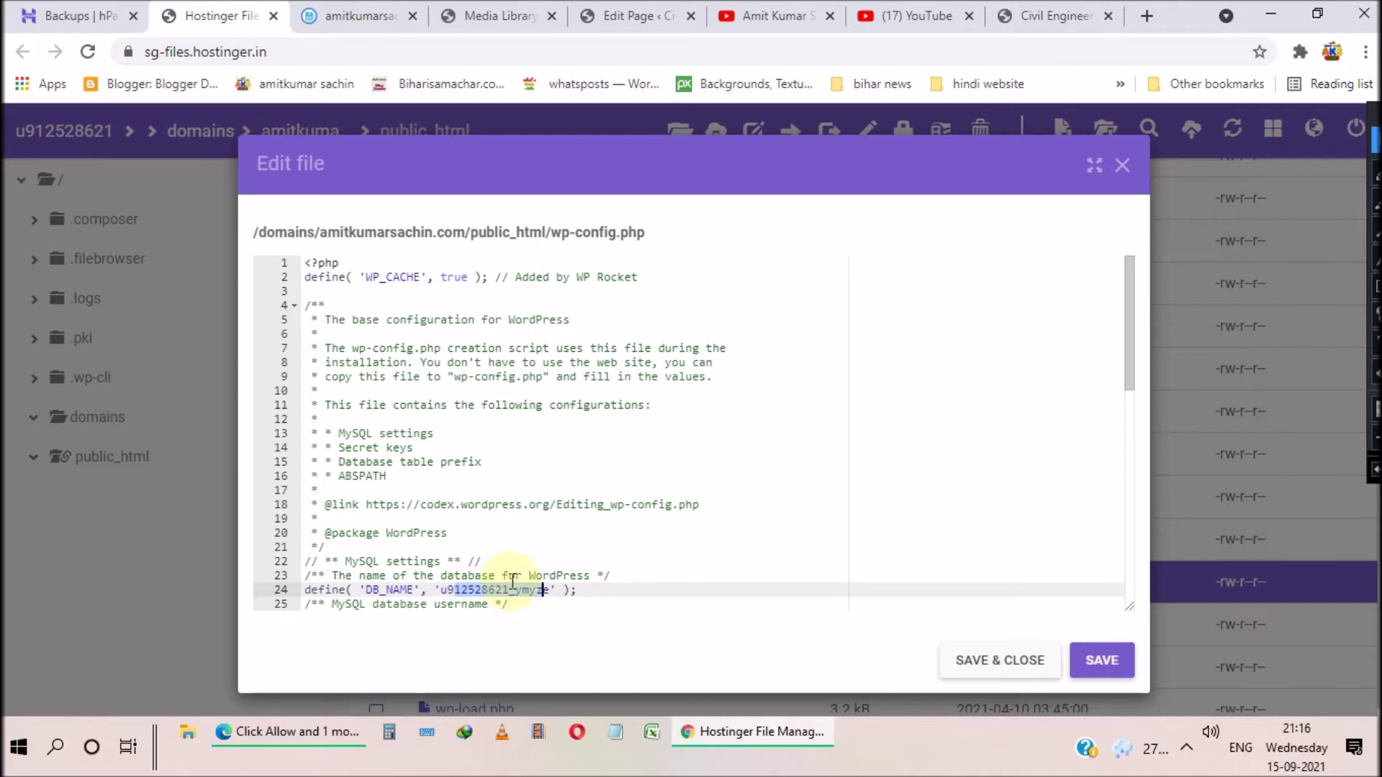
pyautogui.click(1121, 169)
# Step: Open wp-config.php inside the civil folder and find the database name in its DB_NAME line
pyautogui.scroll(10, 735, 382)
pyautogui.scroll(7, 734, 382)
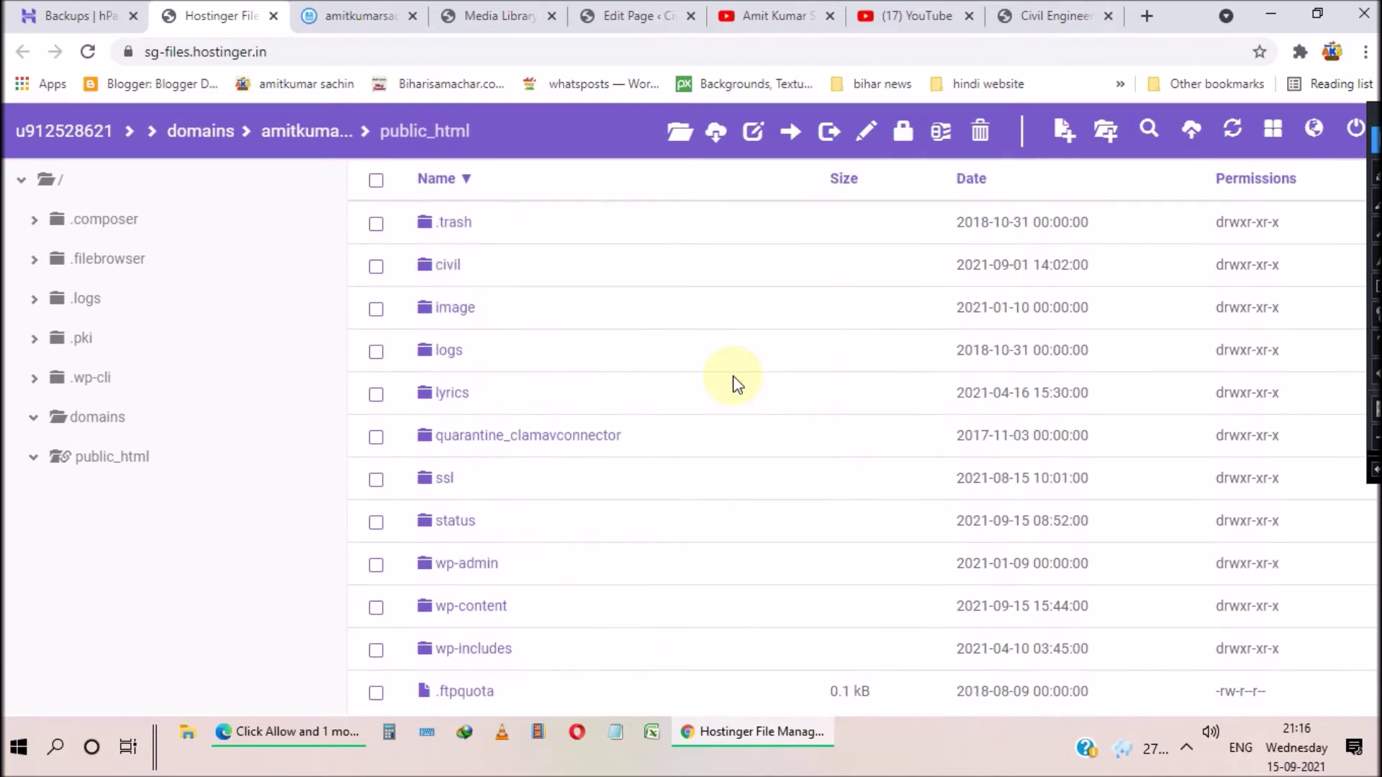
pyautogui.doubleClick(463, 265)
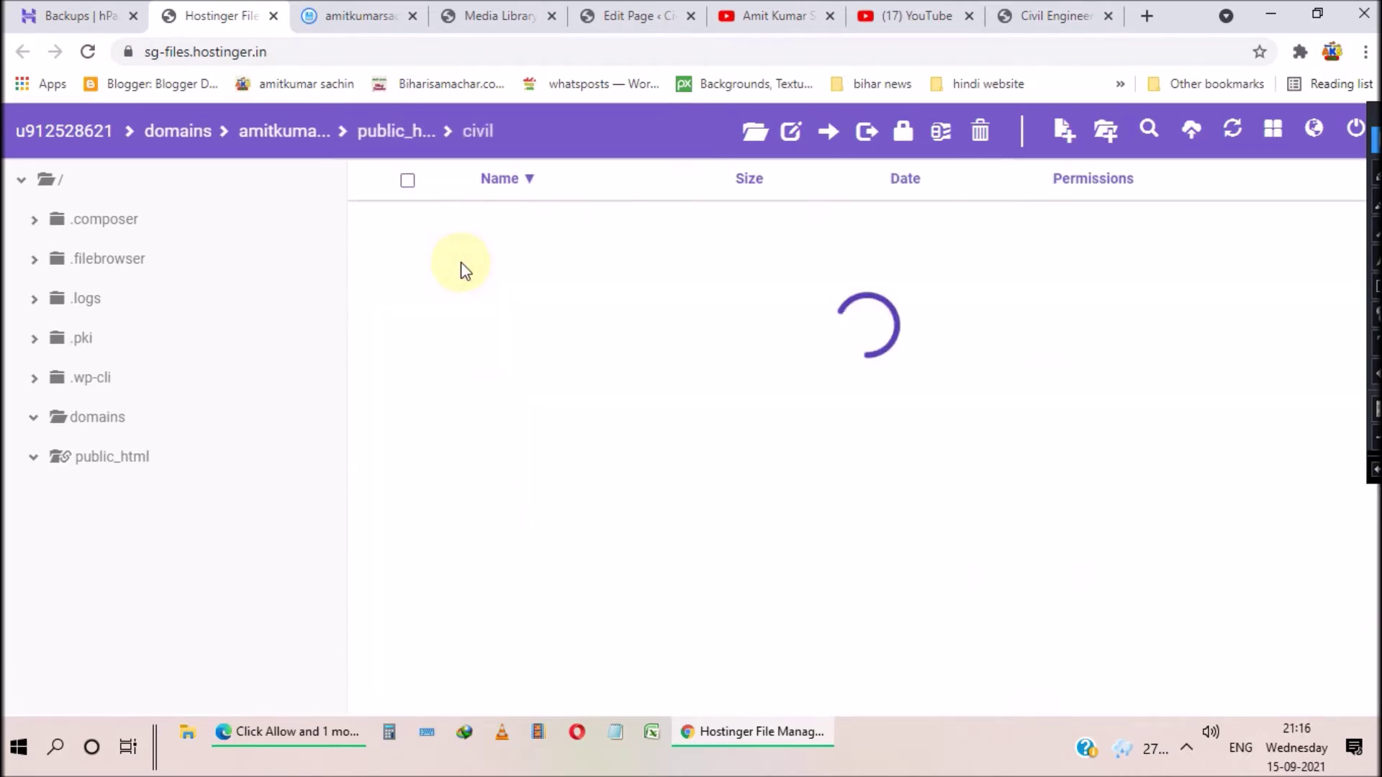
pyautogui.scroll(-5, 507, 461)
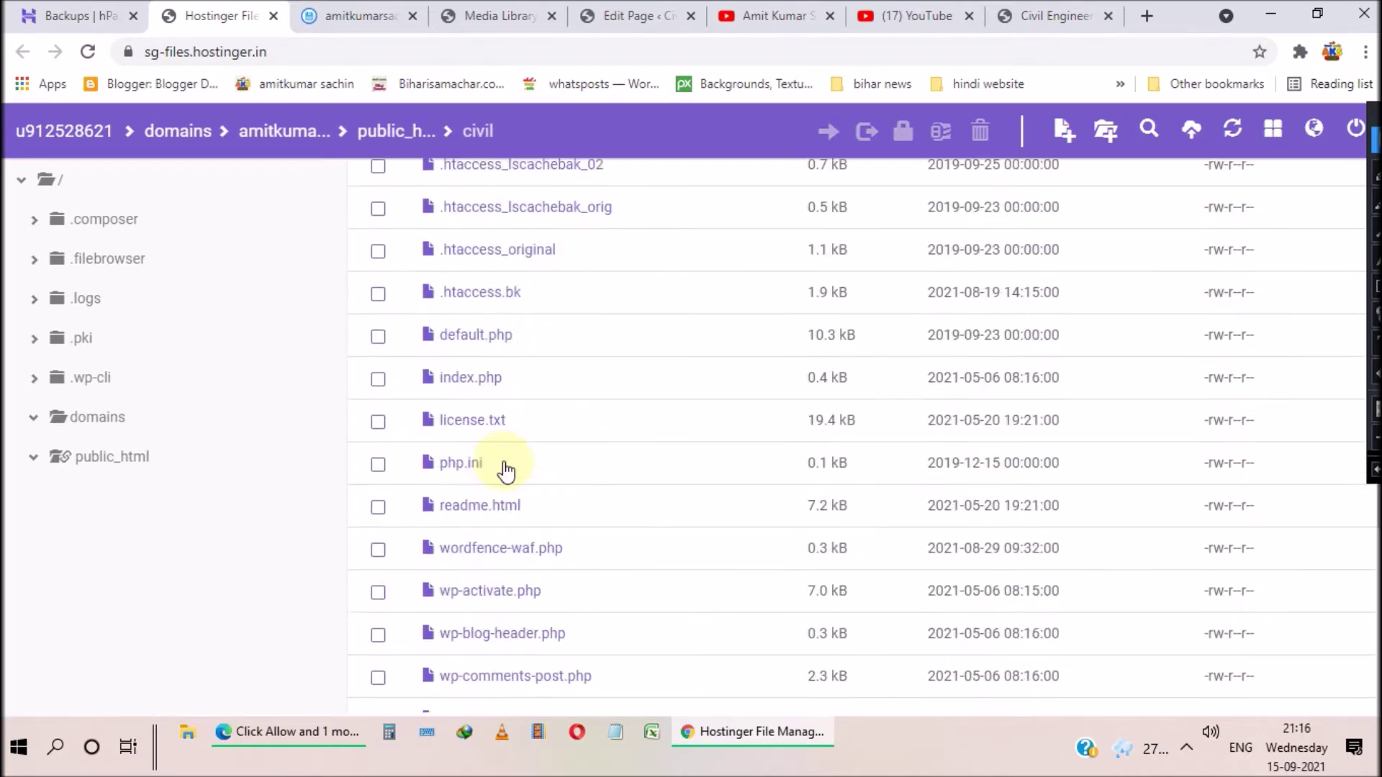
pyautogui.scroll(-1, 508, 470)
pyautogui.scroll(-2, 498, 405)
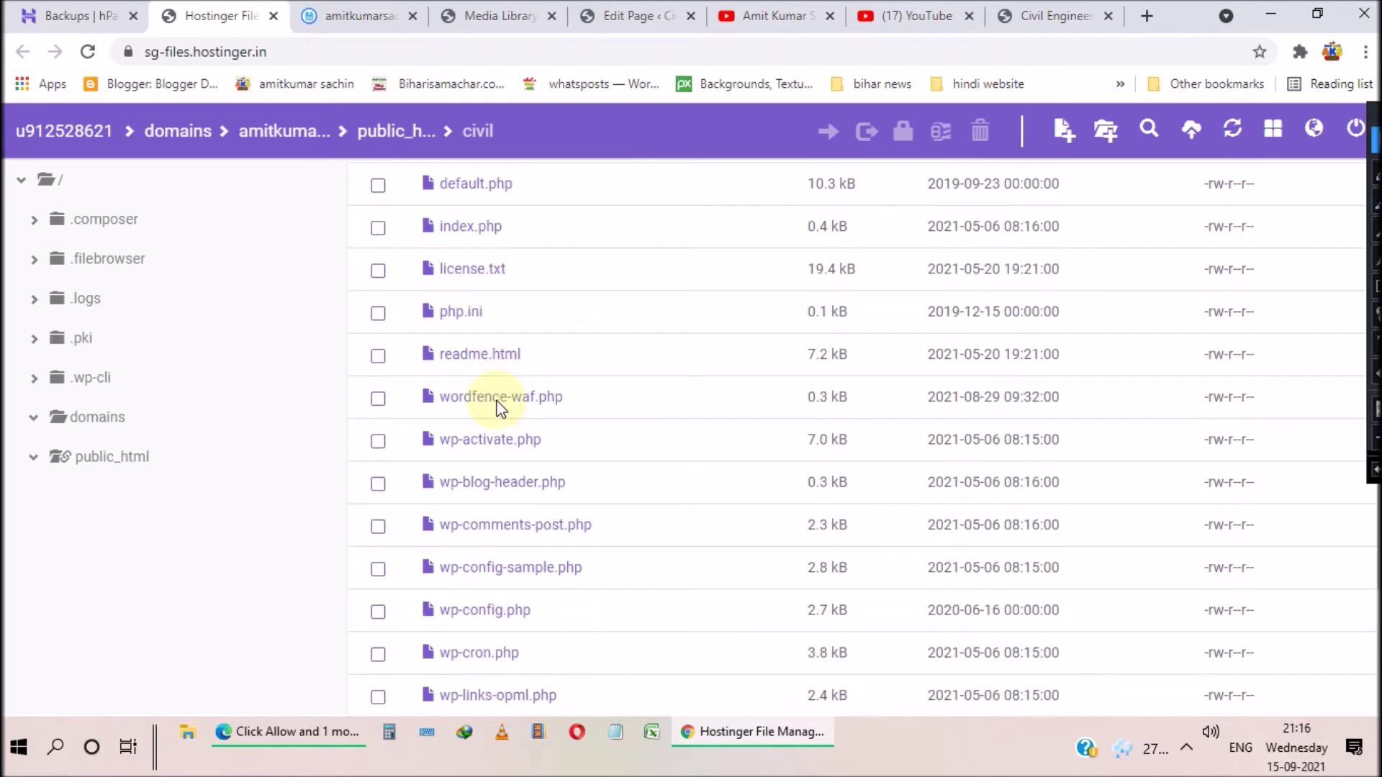
pyautogui.doubleClick(500, 617)
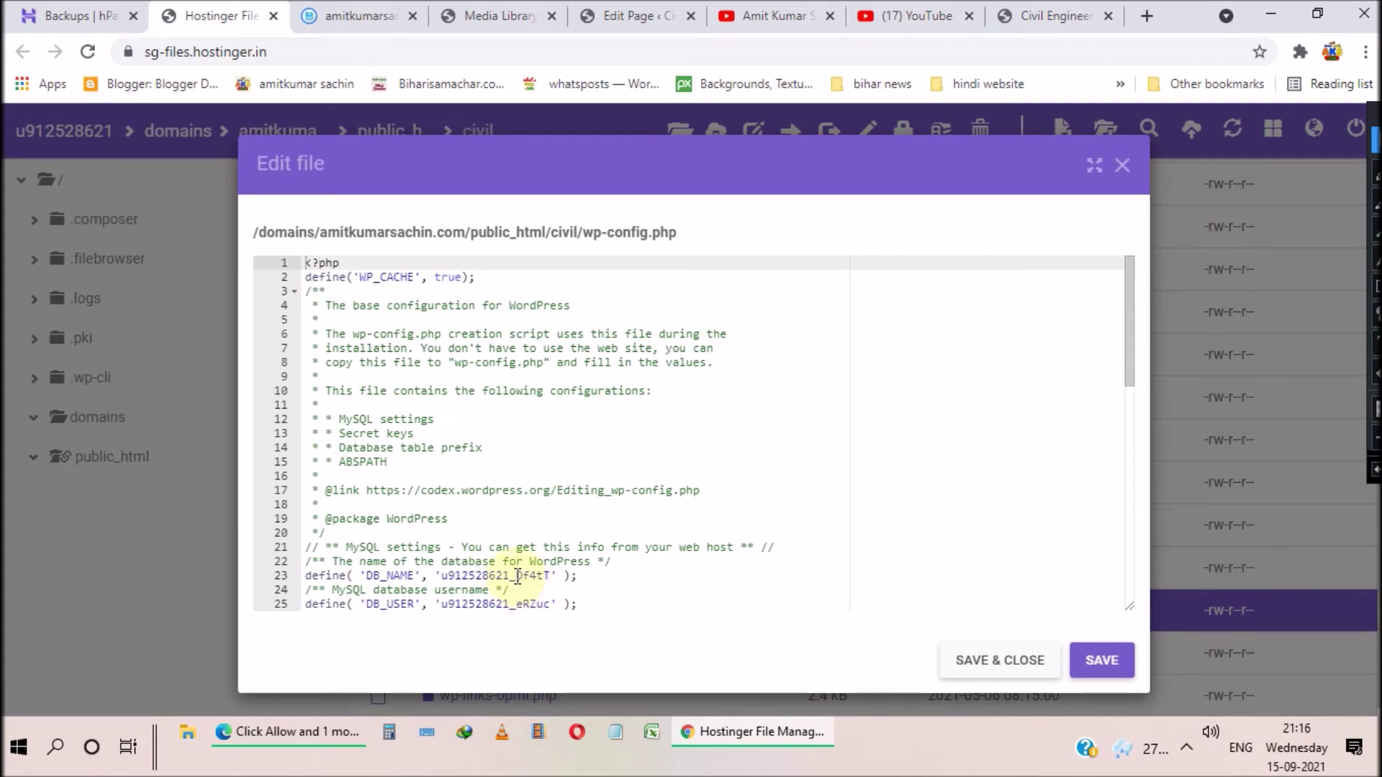
pyautogui.moveTo(518, 576); pyautogui.dragTo(549, 576)
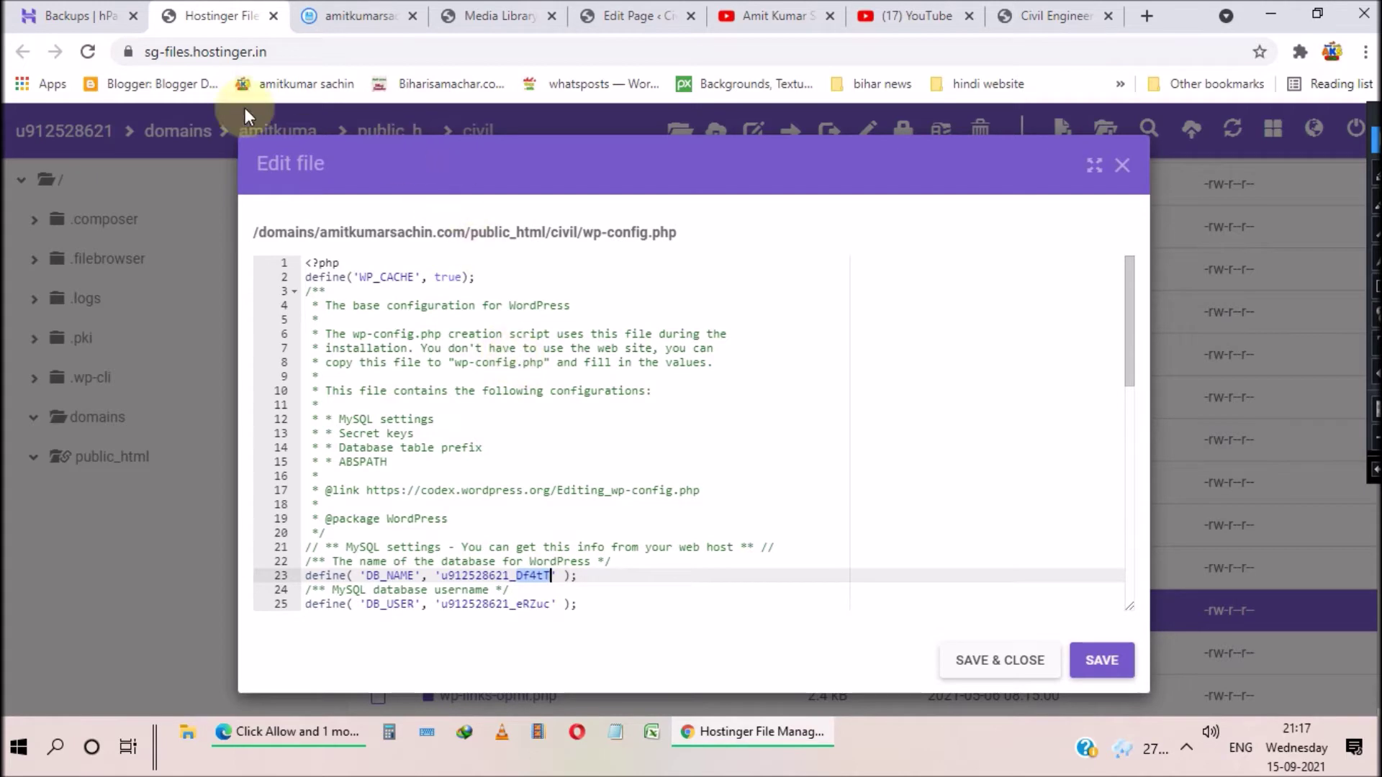
# Step: Return to the Backups page, choose the database ending in _Df4tT and show its available backups
pyautogui.click(72, 15)
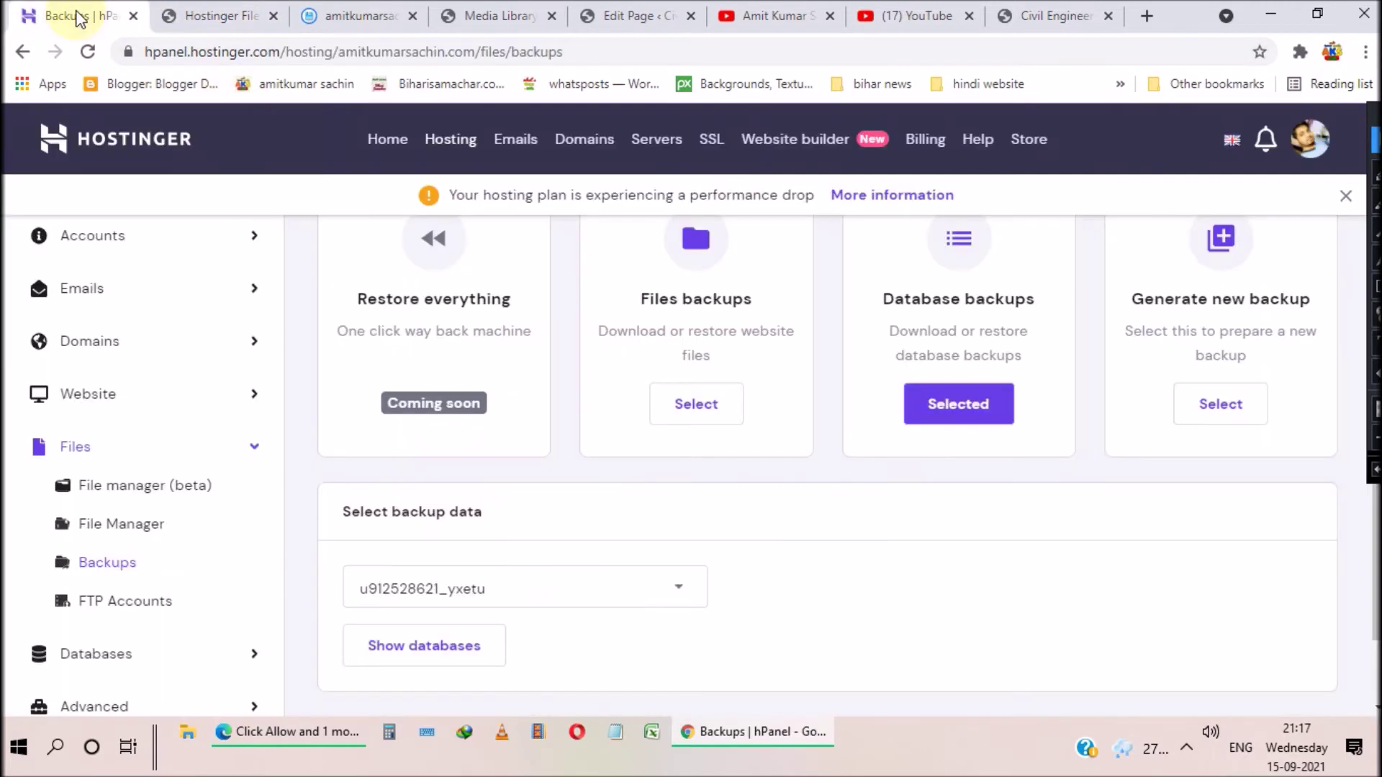
pyautogui.click(608, 603)
pyautogui.scroll(-3, 993, 533)
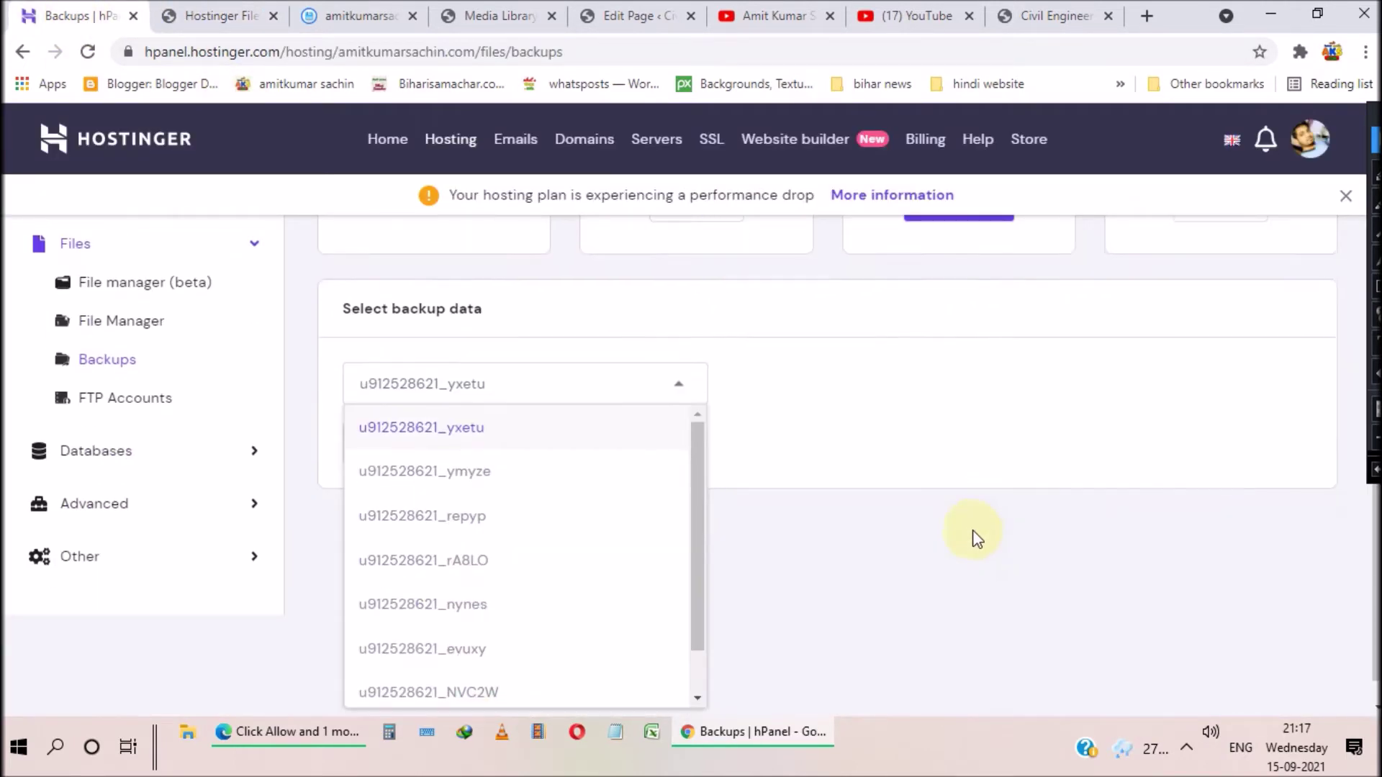
pyautogui.click(492, 691)
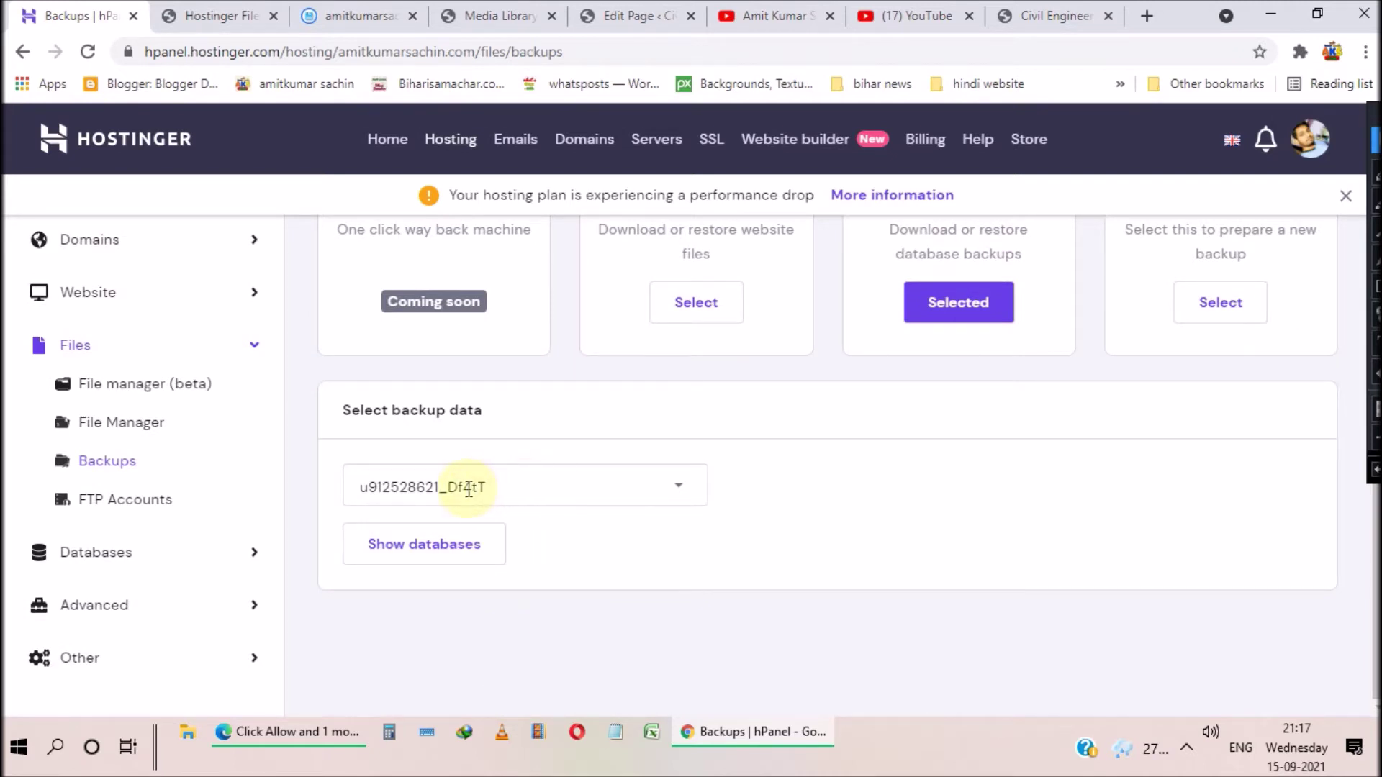
pyautogui.click(419, 553)
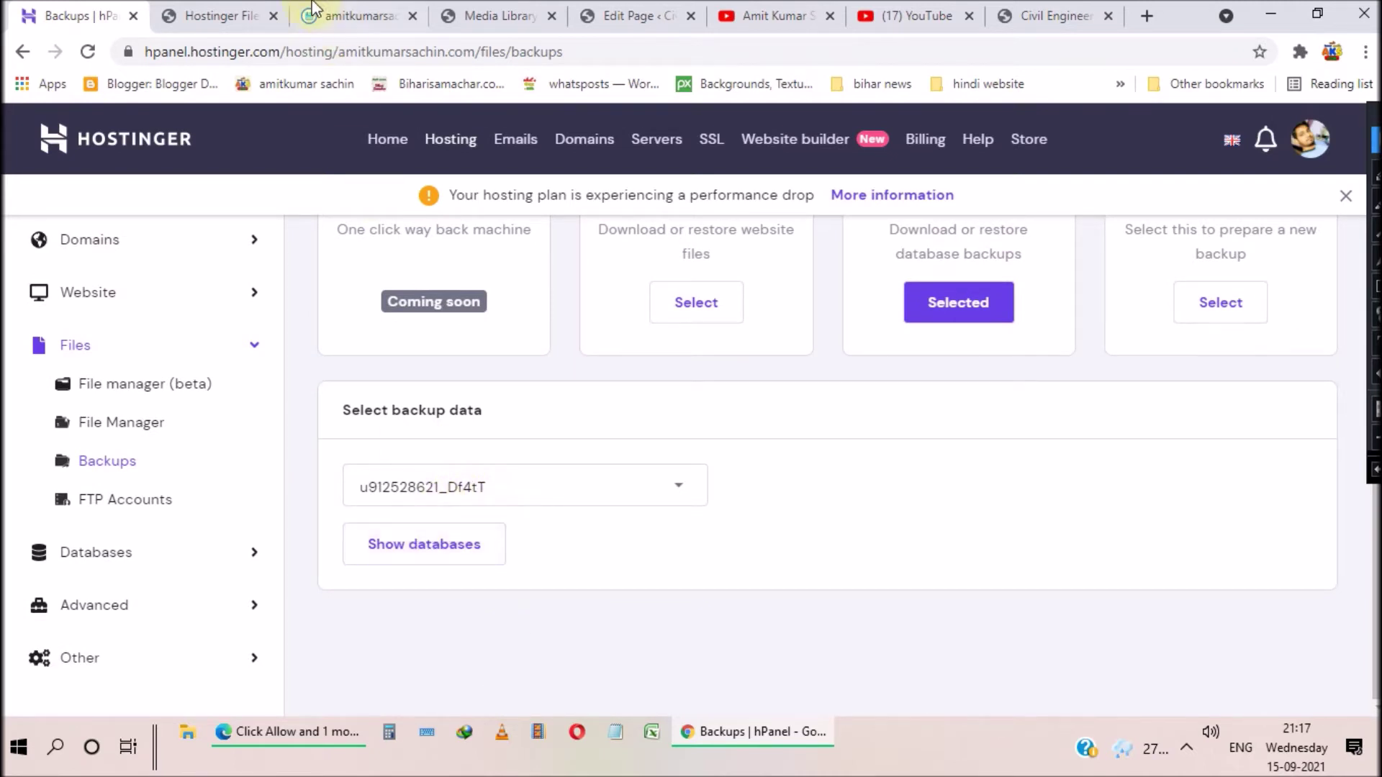
pyautogui.click(416, 553)
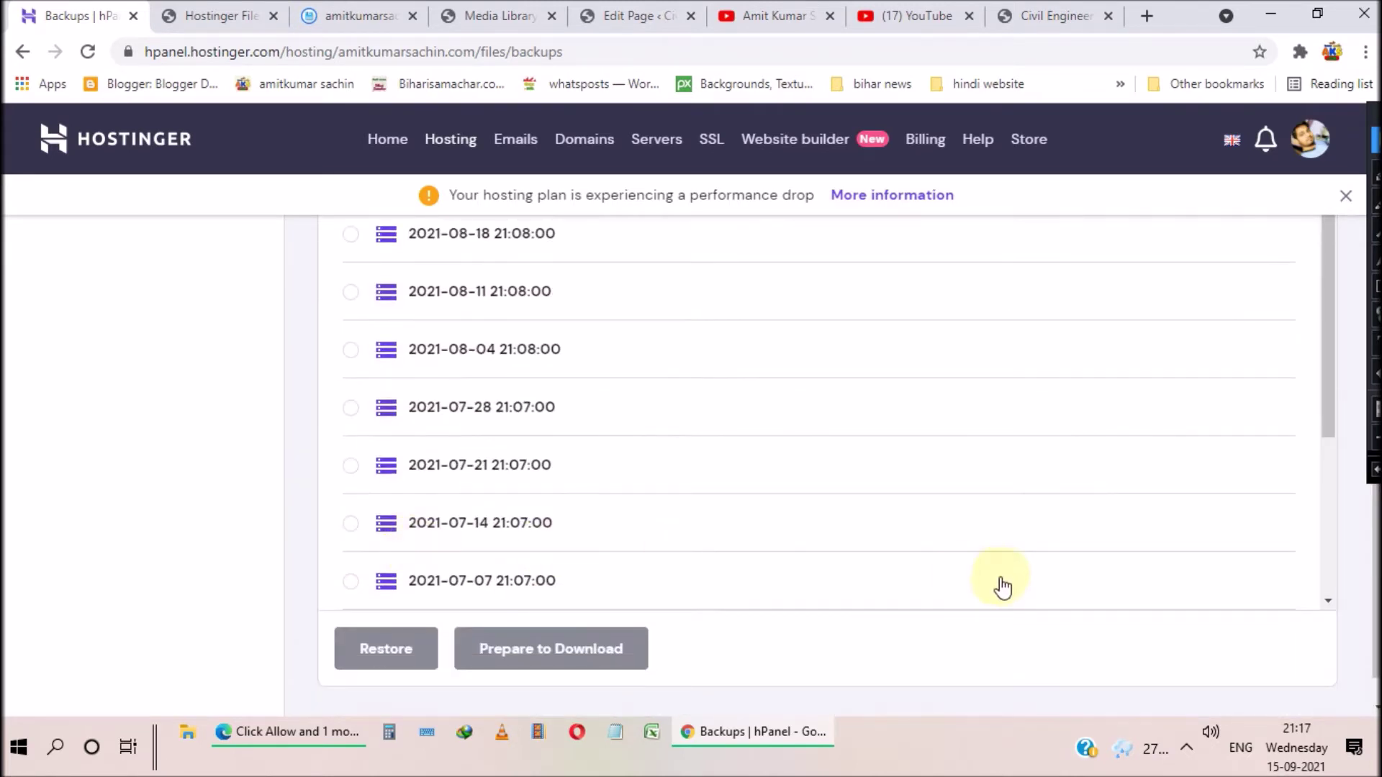
pyautogui.scroll(5, 968, 585)
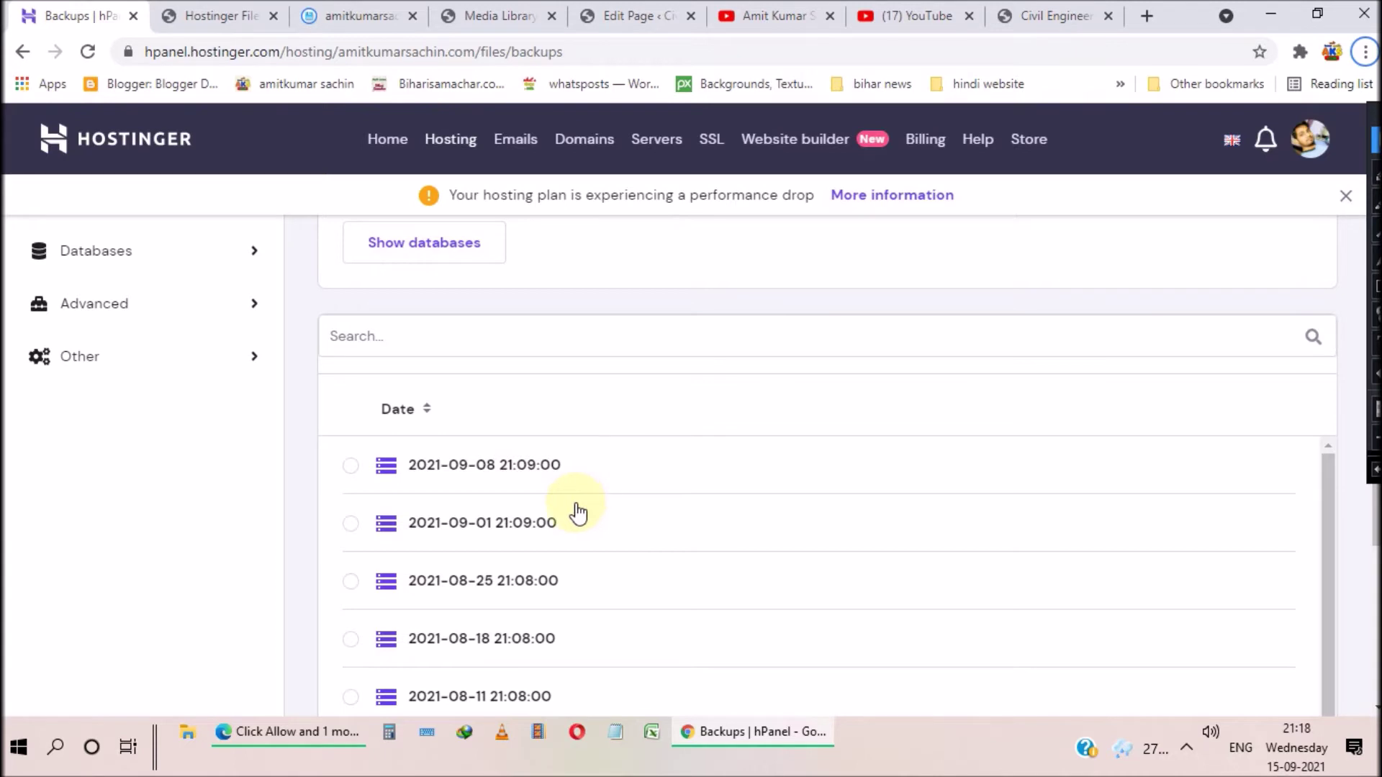
pyautogui.click(351, 523)
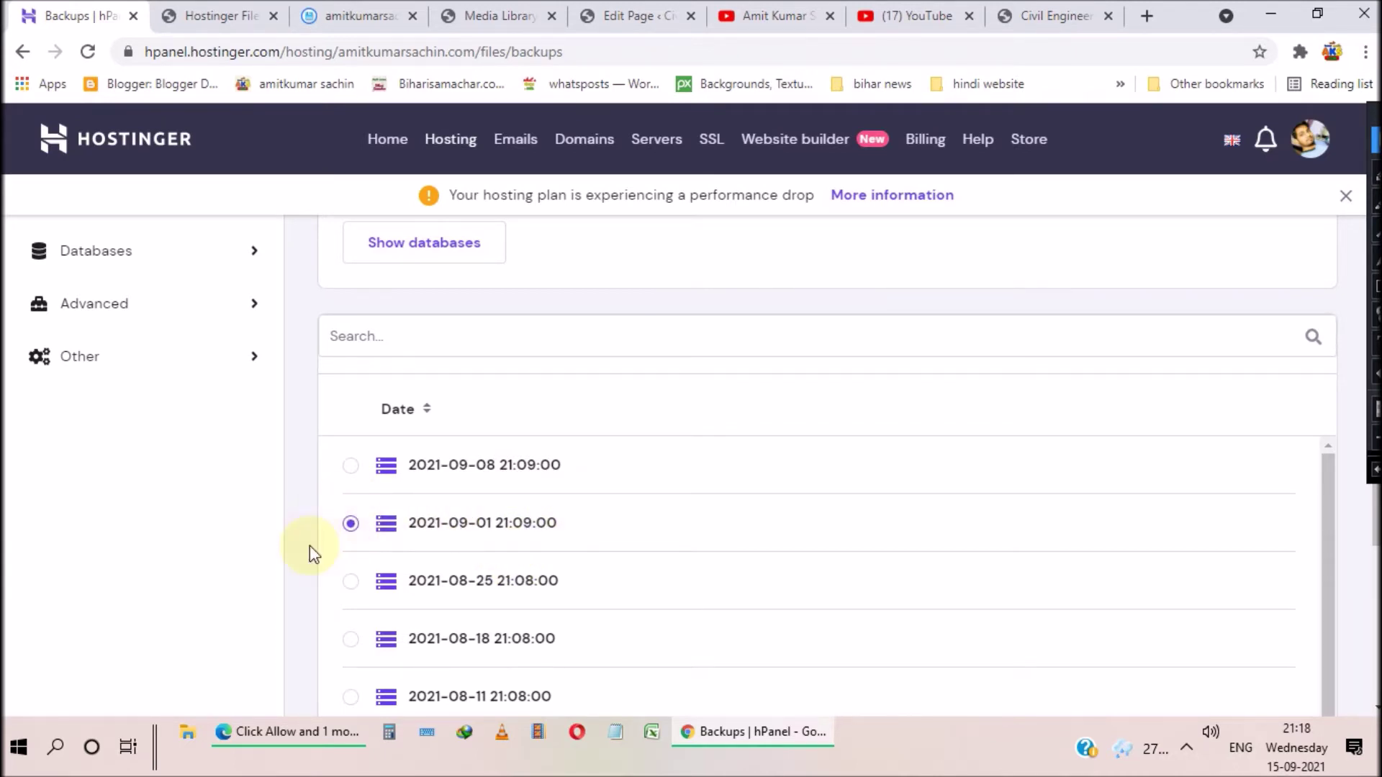
pyautogui.scroll(-4, 310, 546)
pyautogui.scroll(-3, 310, 546)
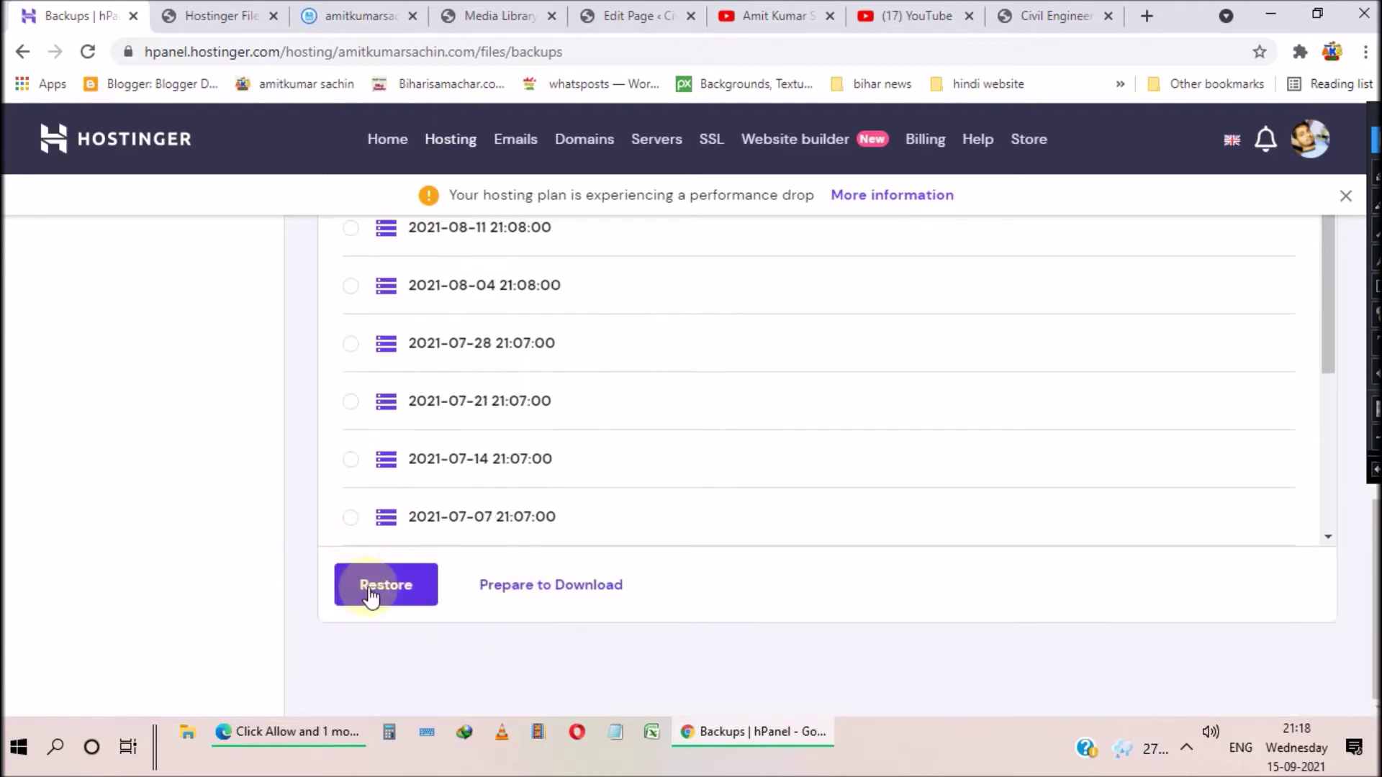
pyautogui.click(385, 587)
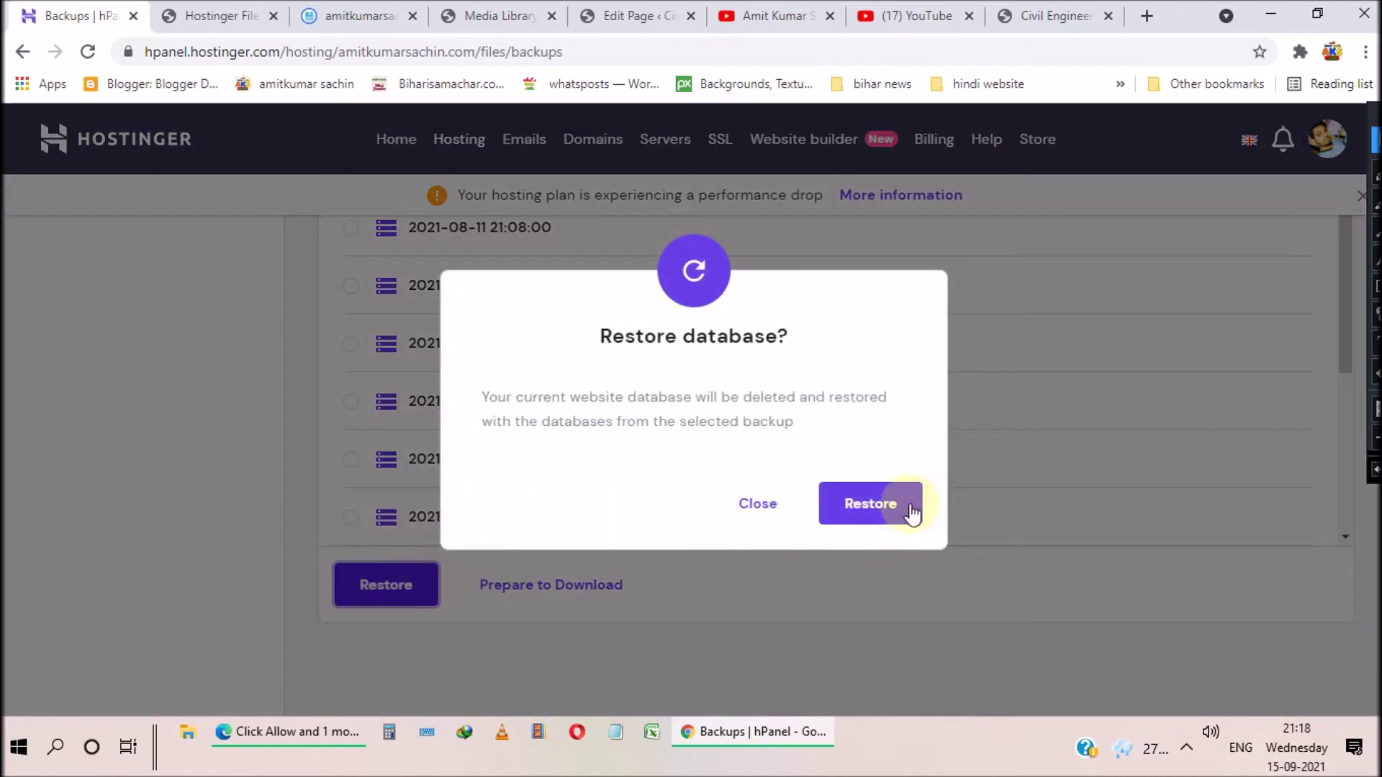
pyautogui.click(906, 504)
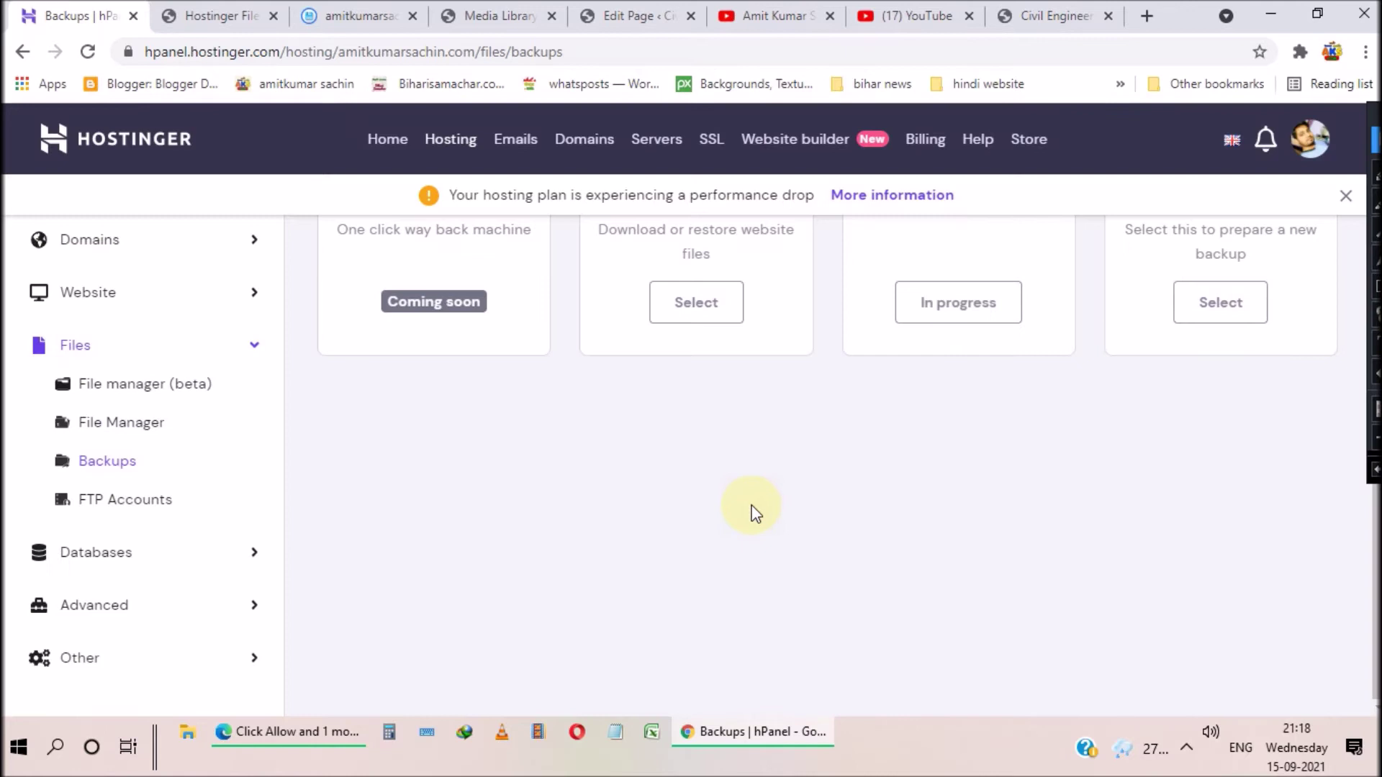
# Step: Check the progress of the database restoration on the Backups page and in the account notifications
pyautogui.scroll(5, 756, 509)
pyautogui.scroll(-1, 922, 520)
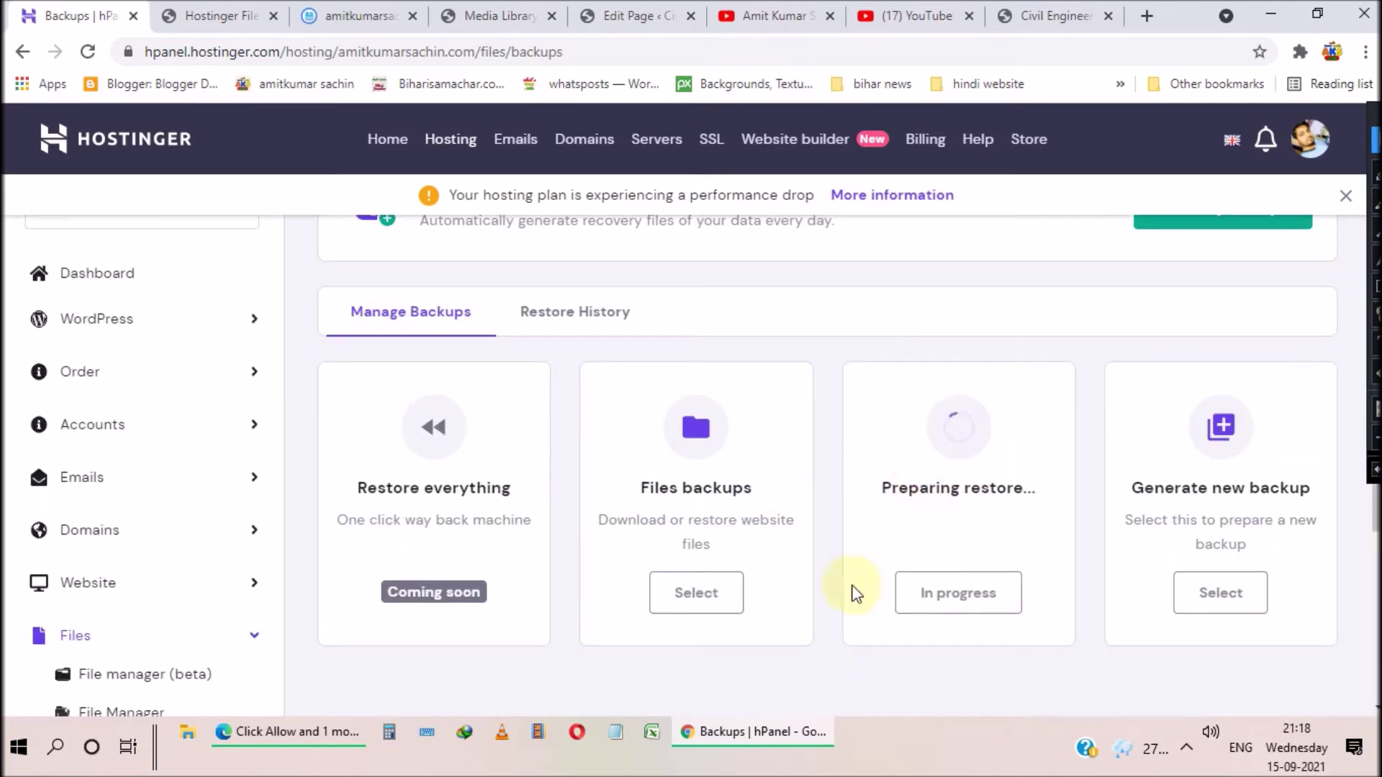
pyautogui.click(1268, 148)
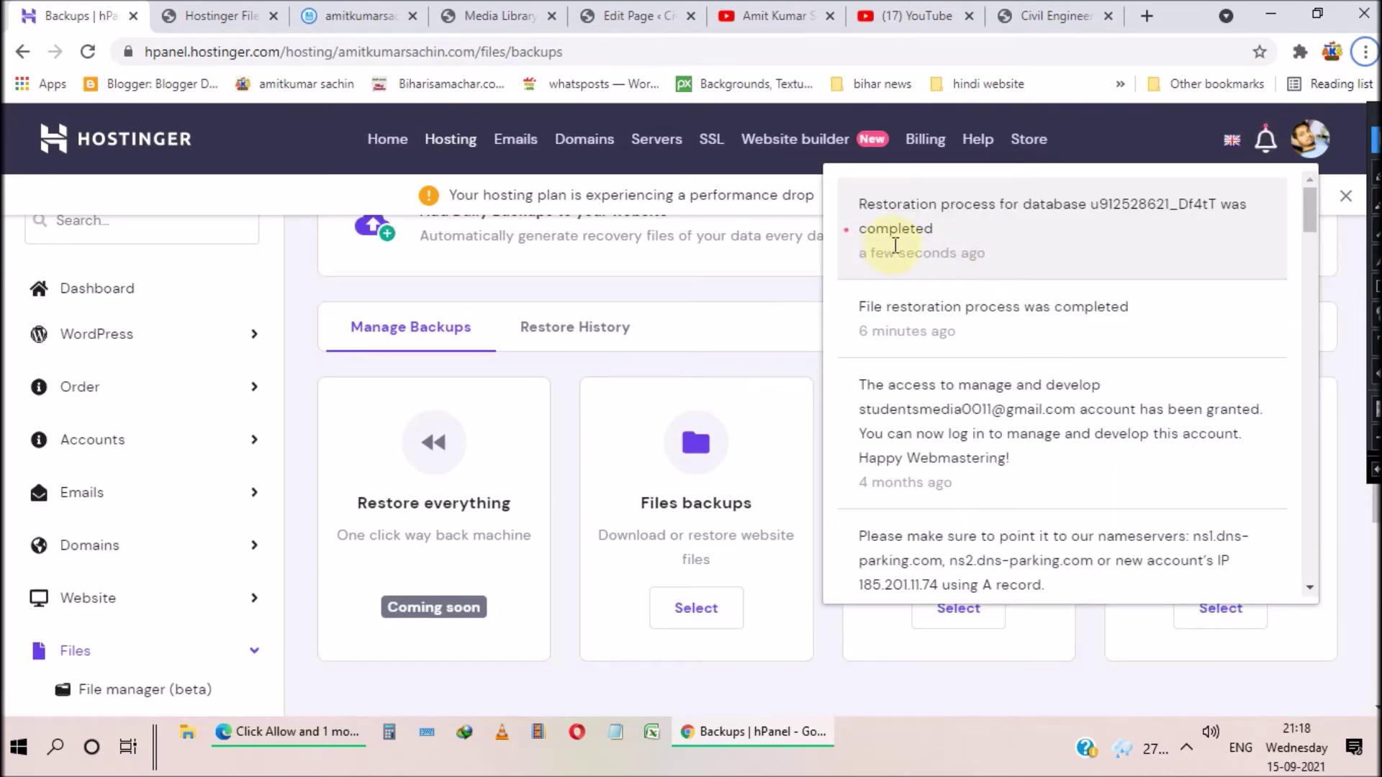
pyautogui.click(711, 283)
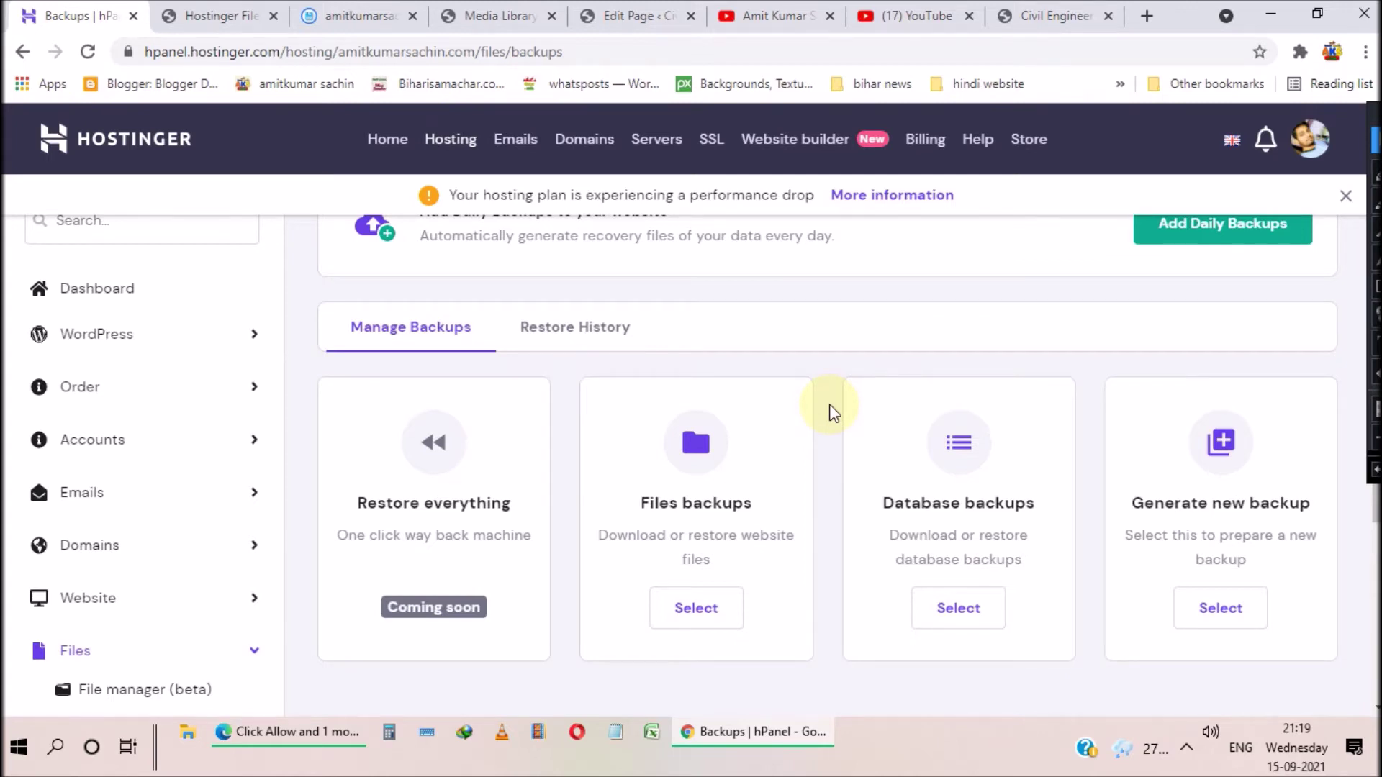
pyautogui.scroll(-2, 833, 412)
pyautogui.scroll(2, 833, 412)
pyautogui.scroll(-1, 829, 403)
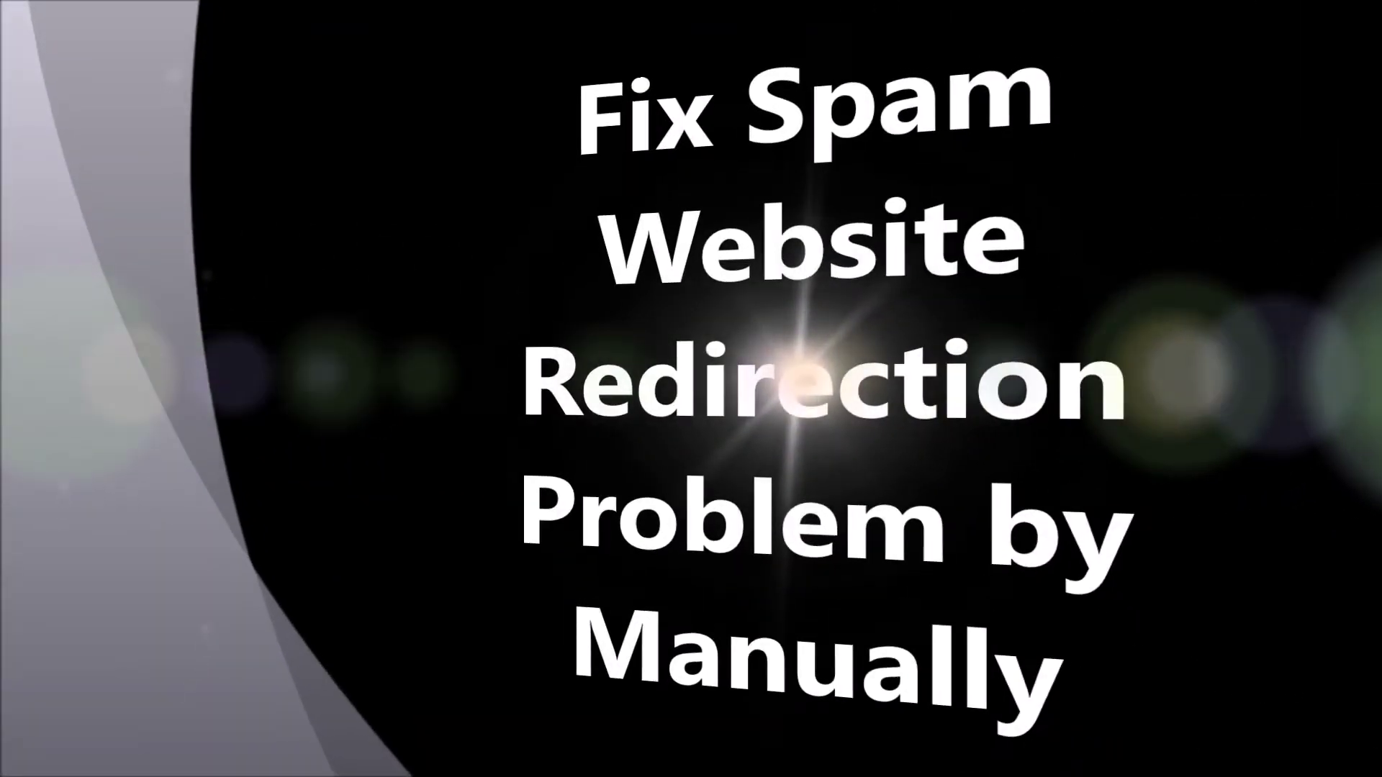
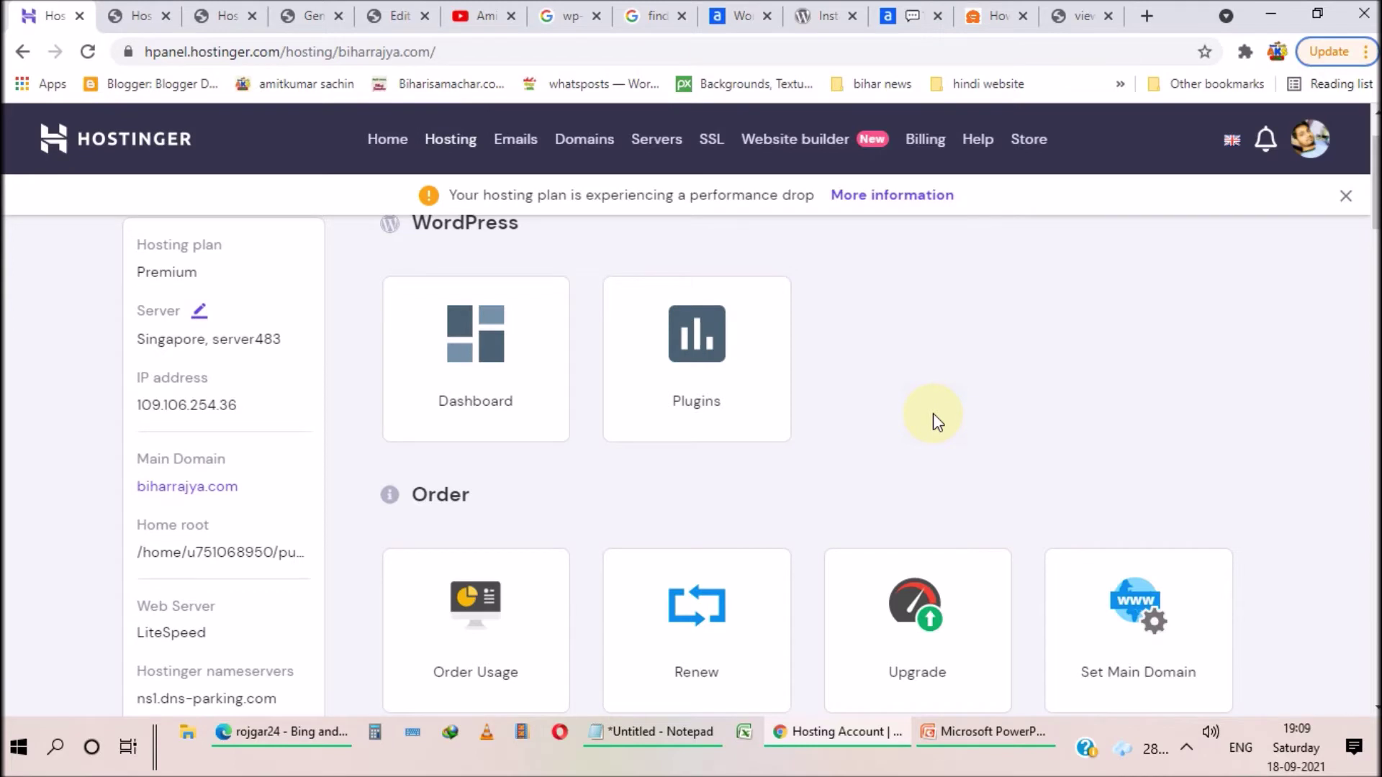
# Step: Open the public_html folder in the File Manager of biharrajya.com and locate the error_log file
pyautogui.scroll(-3, 927, 422)
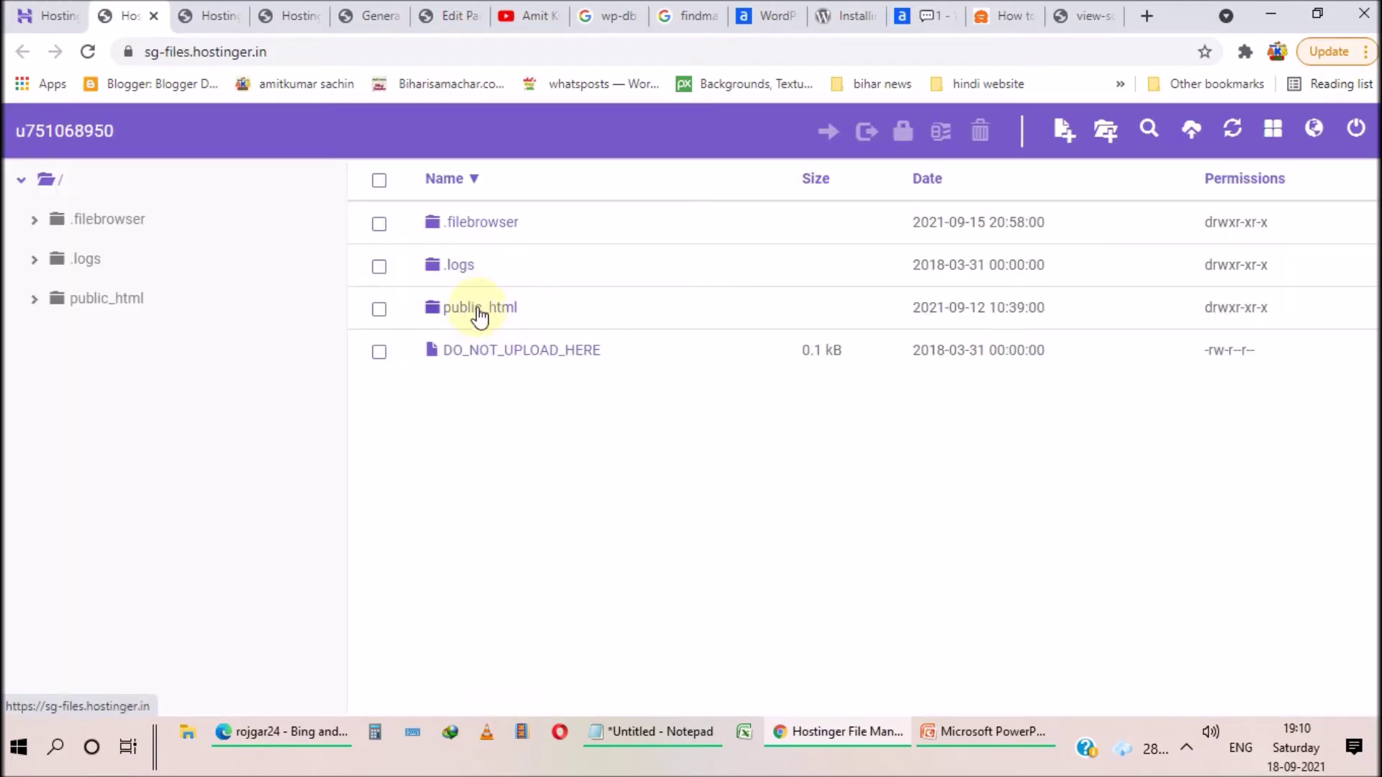
pyautogui.doubleClick(477, 309)
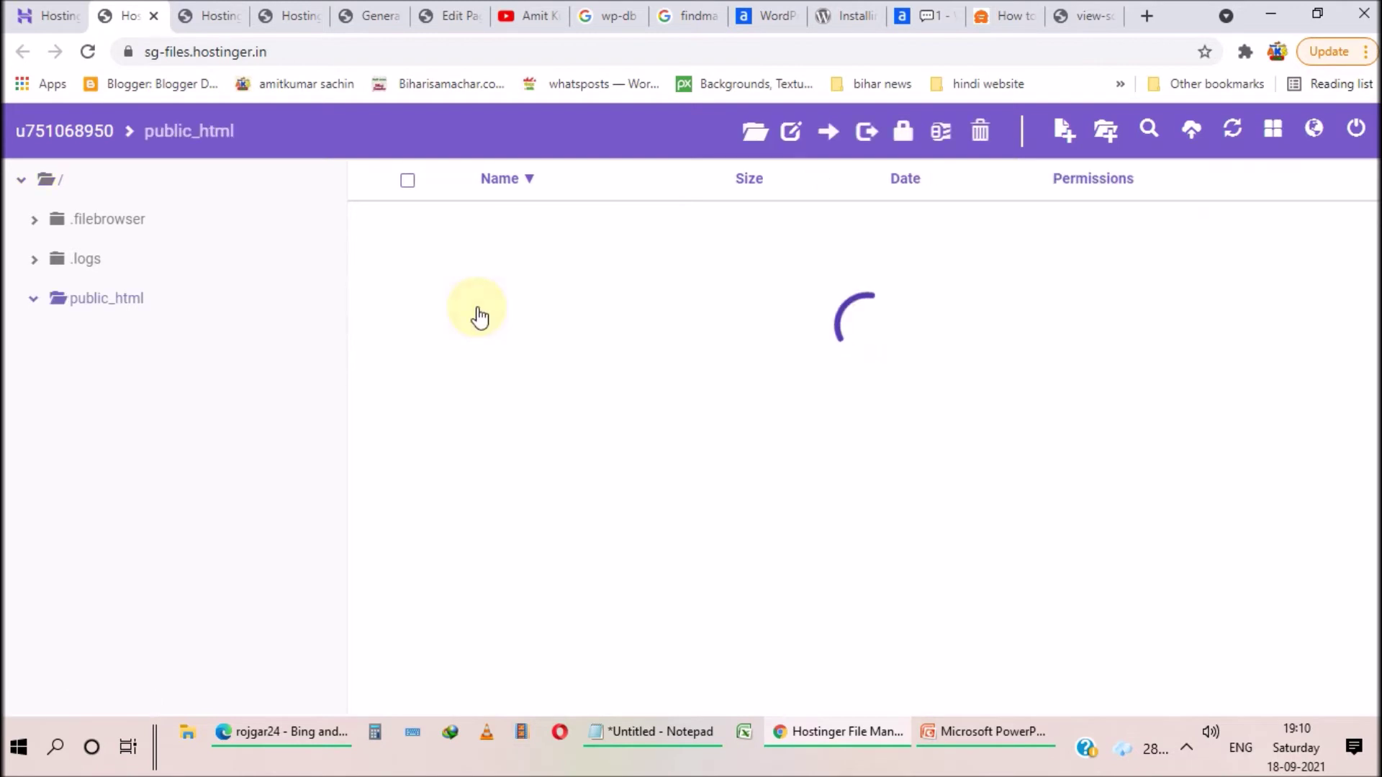
pyautogui.scroll(-3, 469, 321)
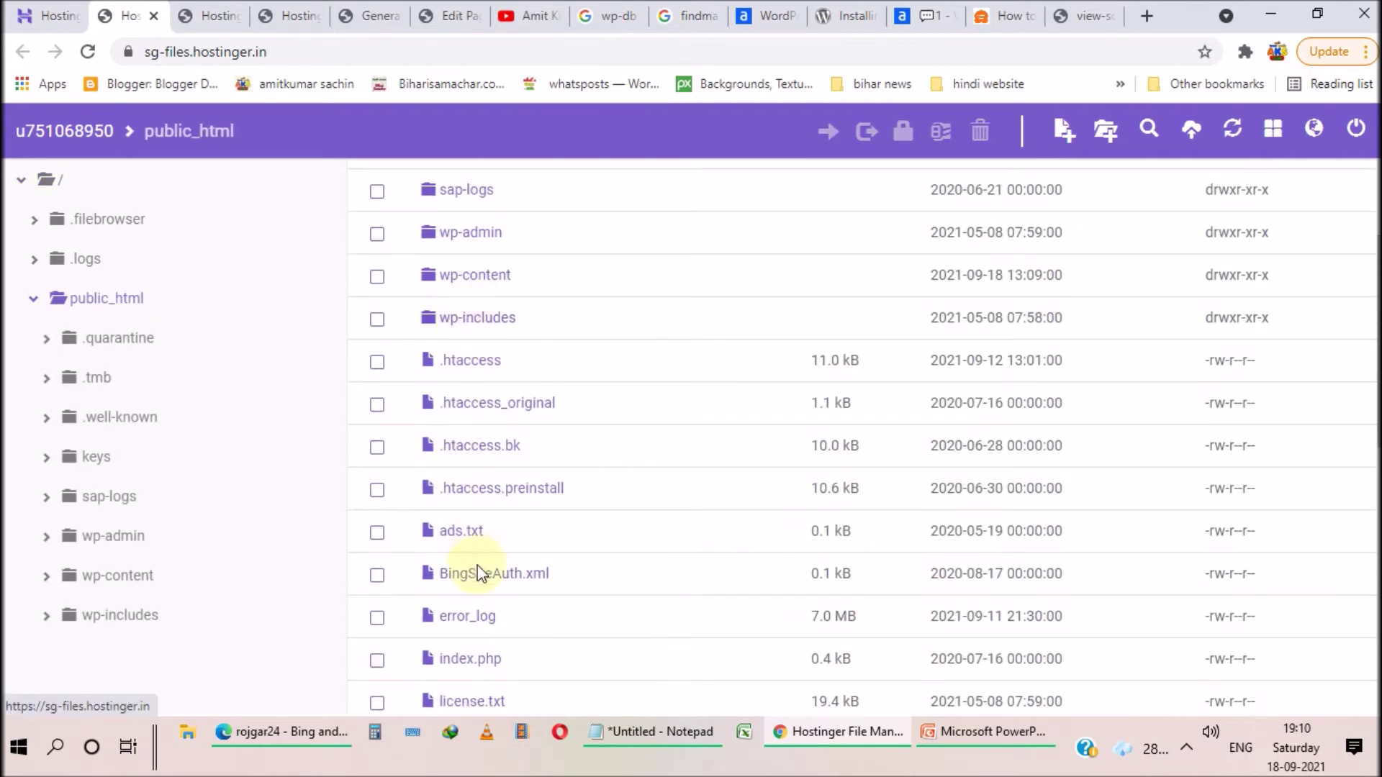
pyautogui.scroll(-3, 471, 562)
# Step: Examine the modification date of error_log and compare it with the dates of the files listed above it
pyautogui.moveTo(335, 386)
pyautogui.mouseDown()
pyautogui.moveTo(776, 434)
pyautogui.moveTo(1299, 434)
pyautogui.mouseUp()
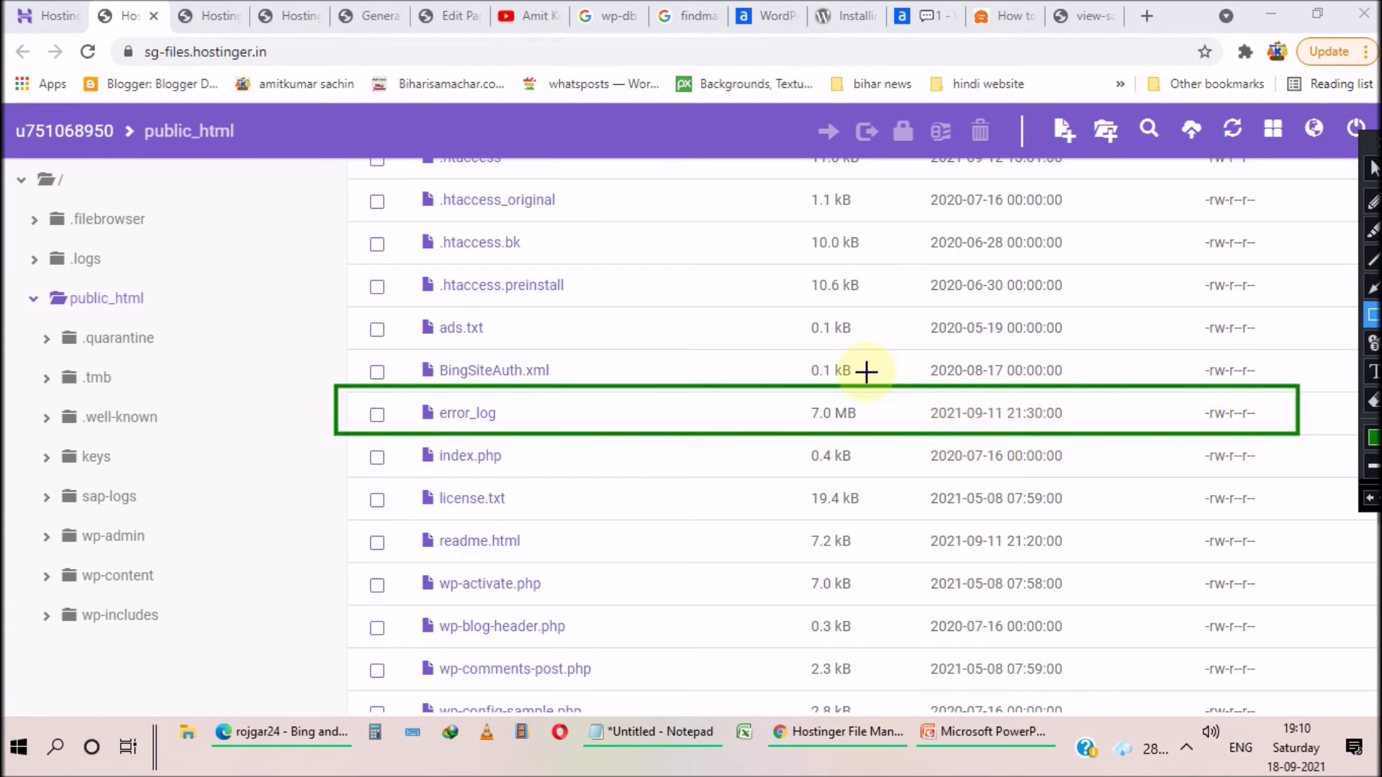
pyautogui.moveTo(917, 388)
pyautogui.mouseDown()
pyautogui.moveTo(957, 439)
pyautogui.moveTo(1088, 436)
pyautogui.mouseUp()
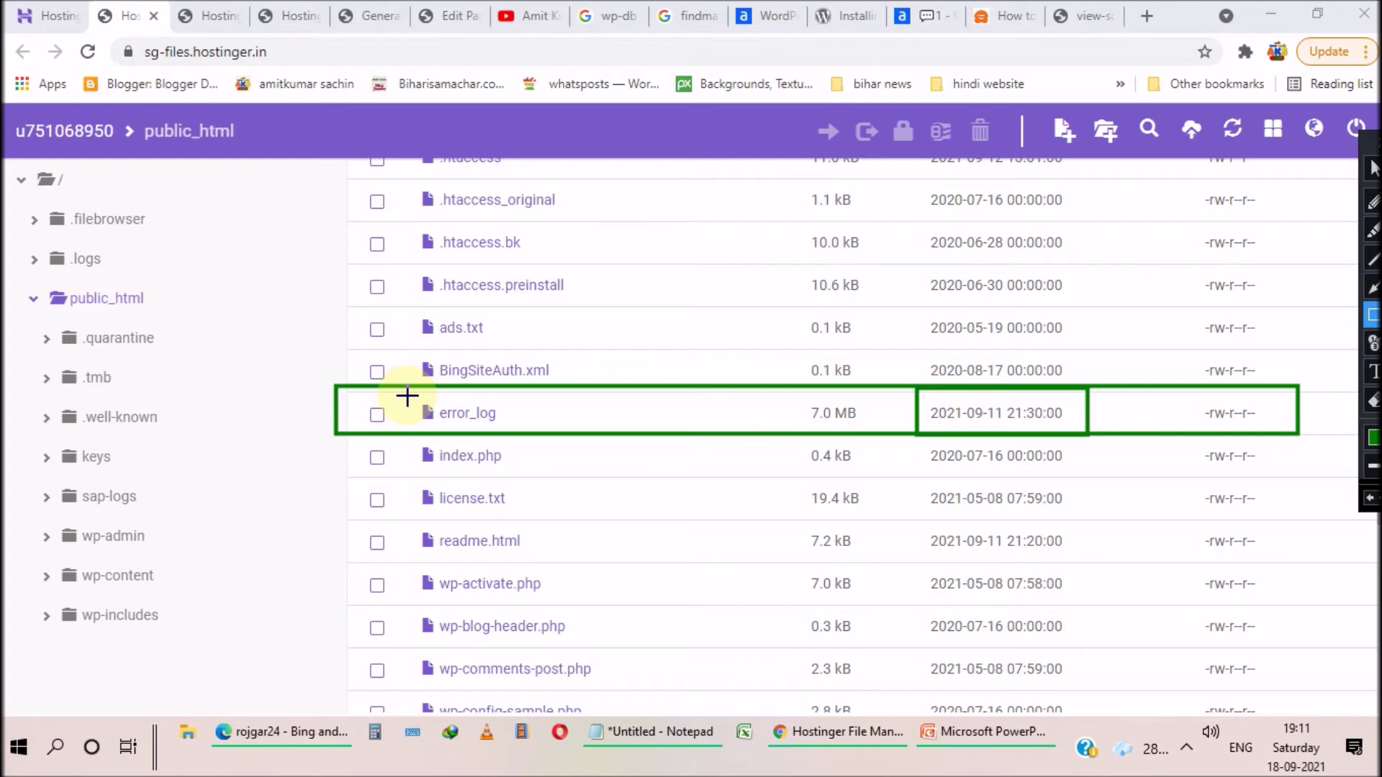
pyautogui.press('Escape')
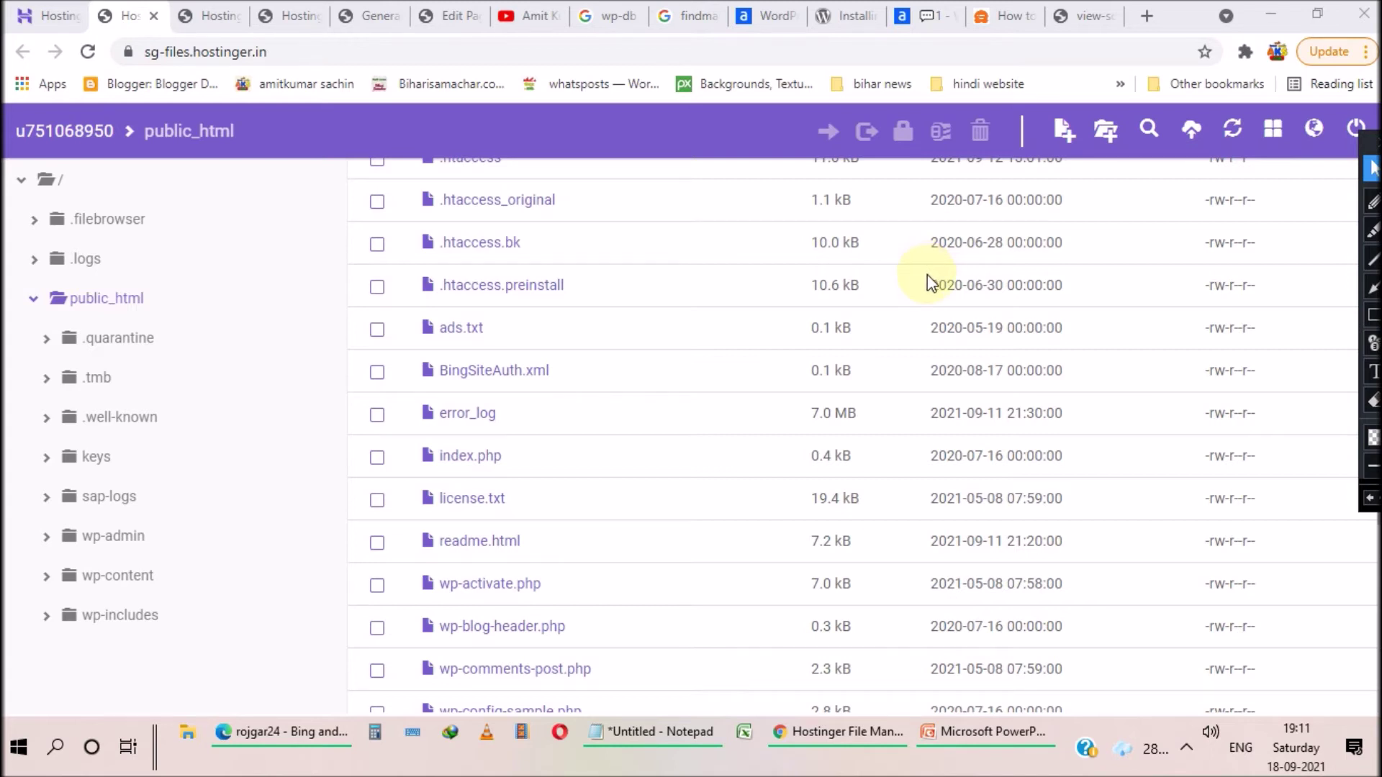
pyautogui.click(1373, 315)
pyautogui.moveTo(908, 215)
pyautogui.mouseDown()
pyautogui.moveTo(949, 368)
pyautogui.moveTo(996, 399)
pyautogui.moveTo(1090, 398)
pyautogui.mouseUp()
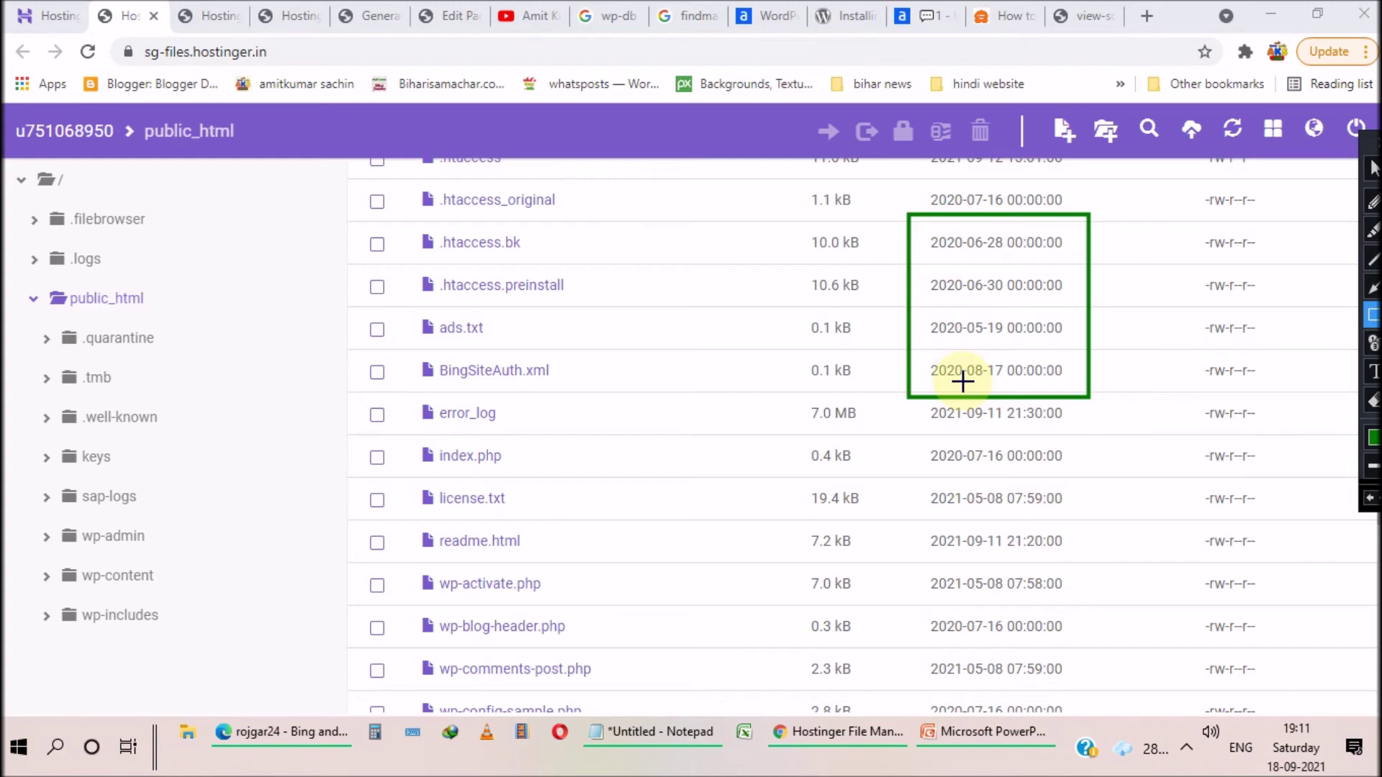
pyautogui.press('Escape')
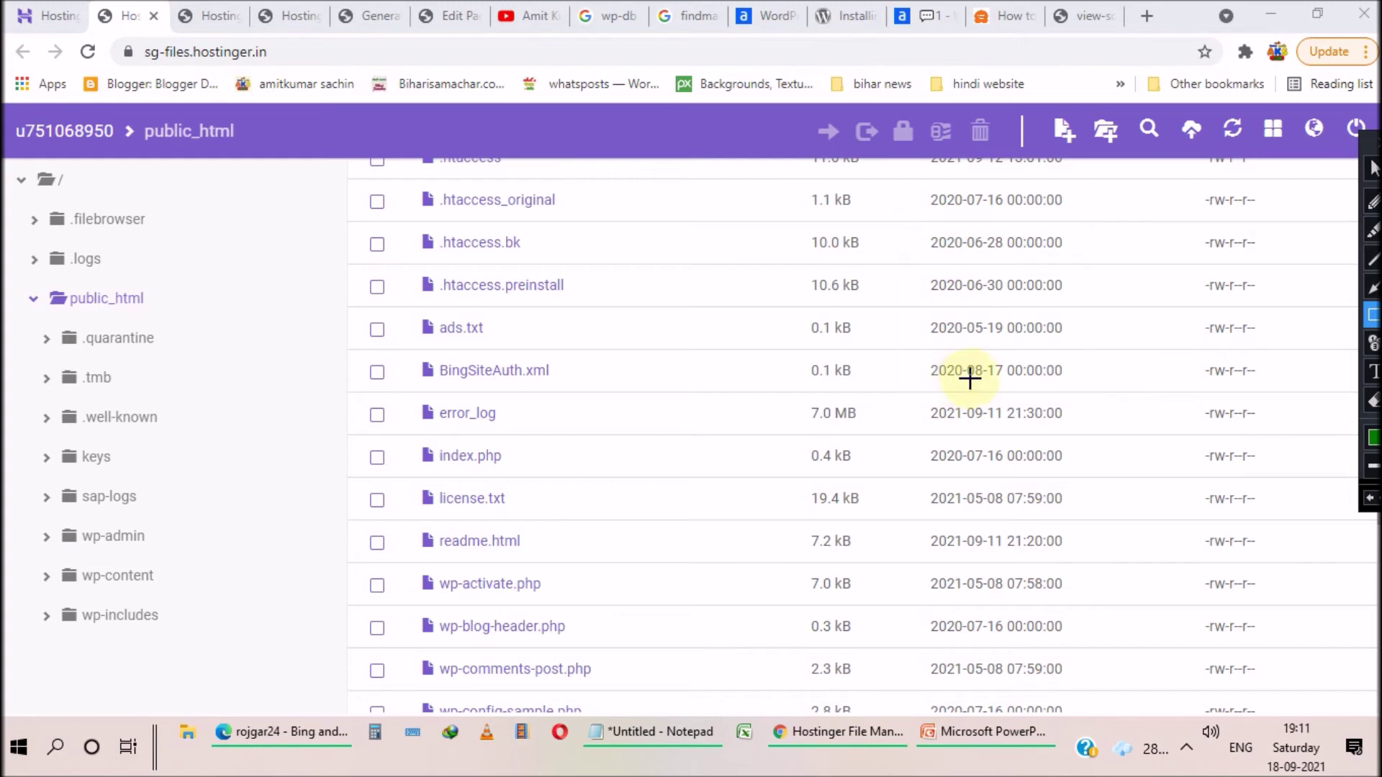
pyautogui.click(1371, 169)
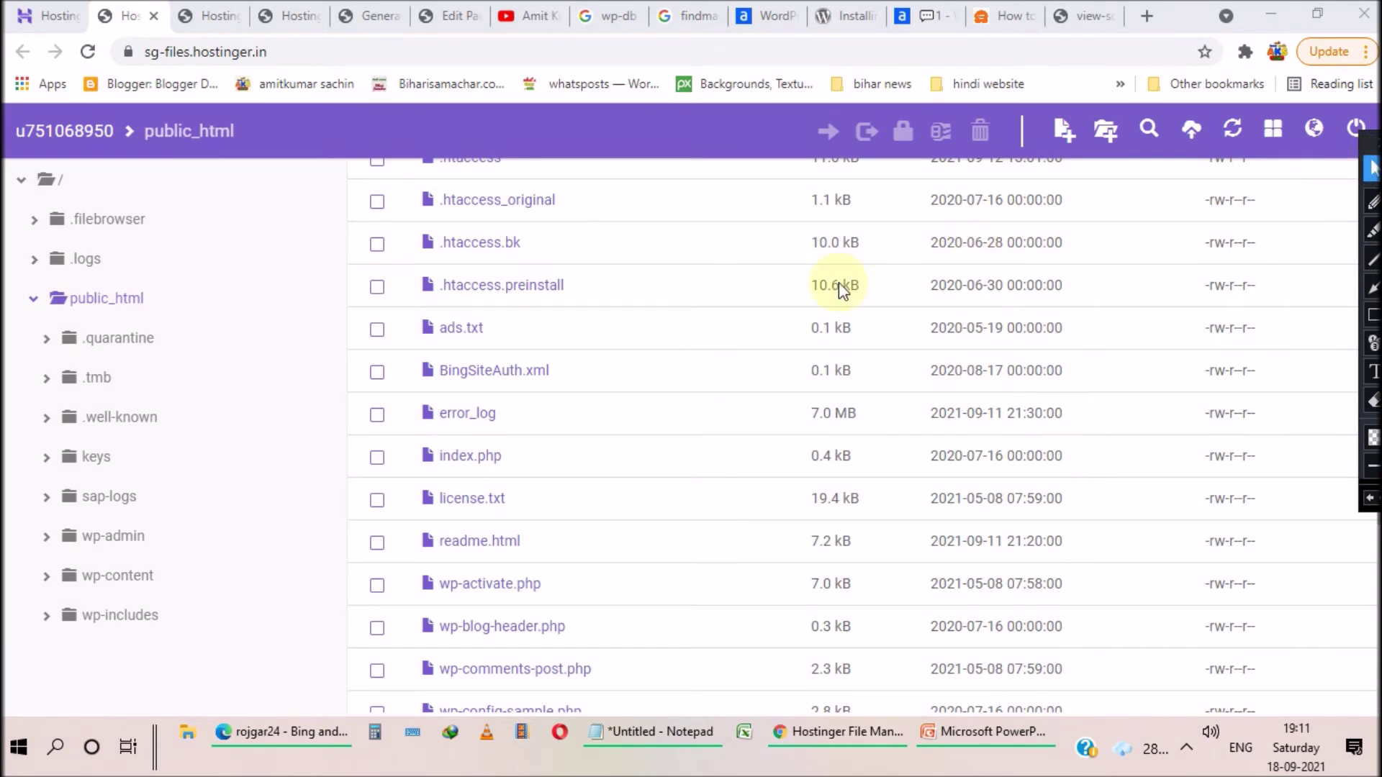
# Step: Open error_log from public_html, check the date of its first entry and go to the end of the log
pyautogui.click(549, 414)
pyautogui.doubleClick(547, 414)
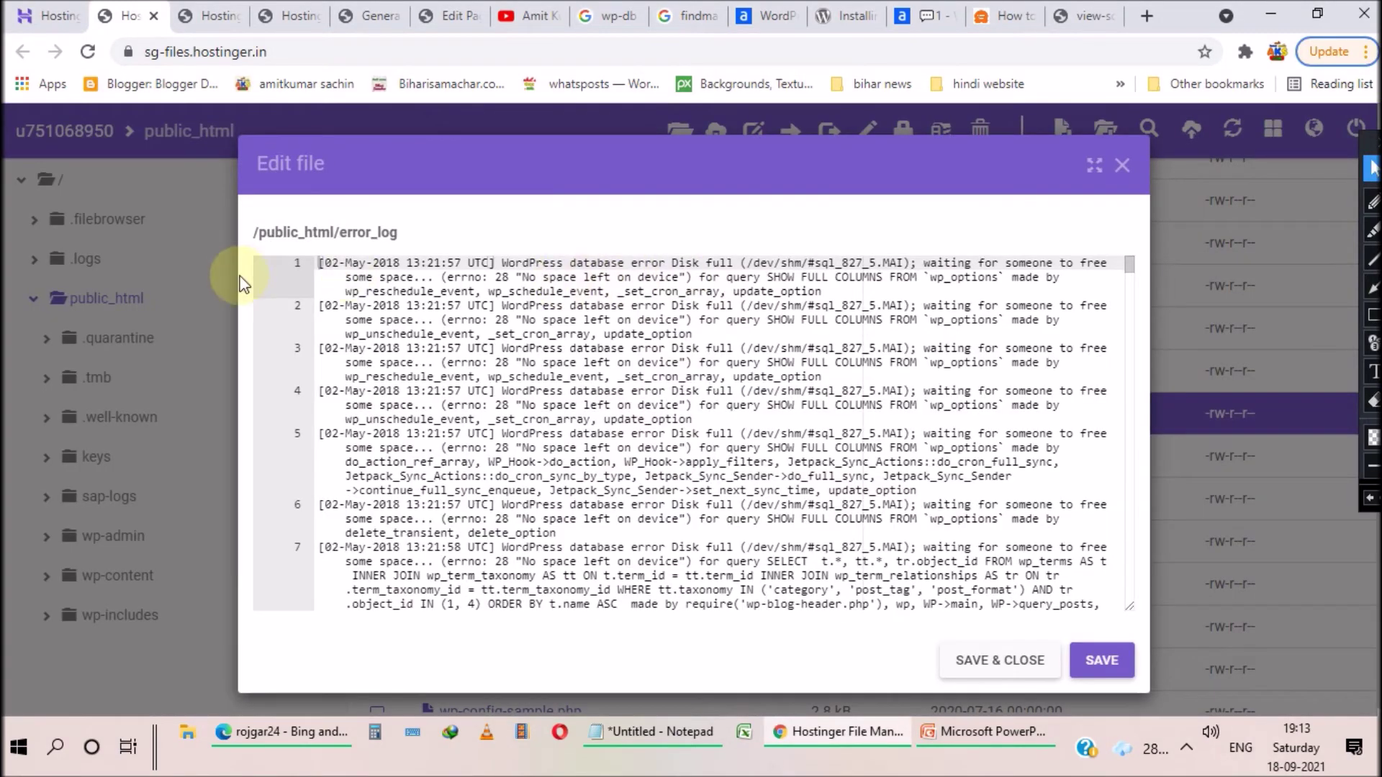
pyautogui.moveTo(330, 263); pyautogui.dragTo(397, 263)
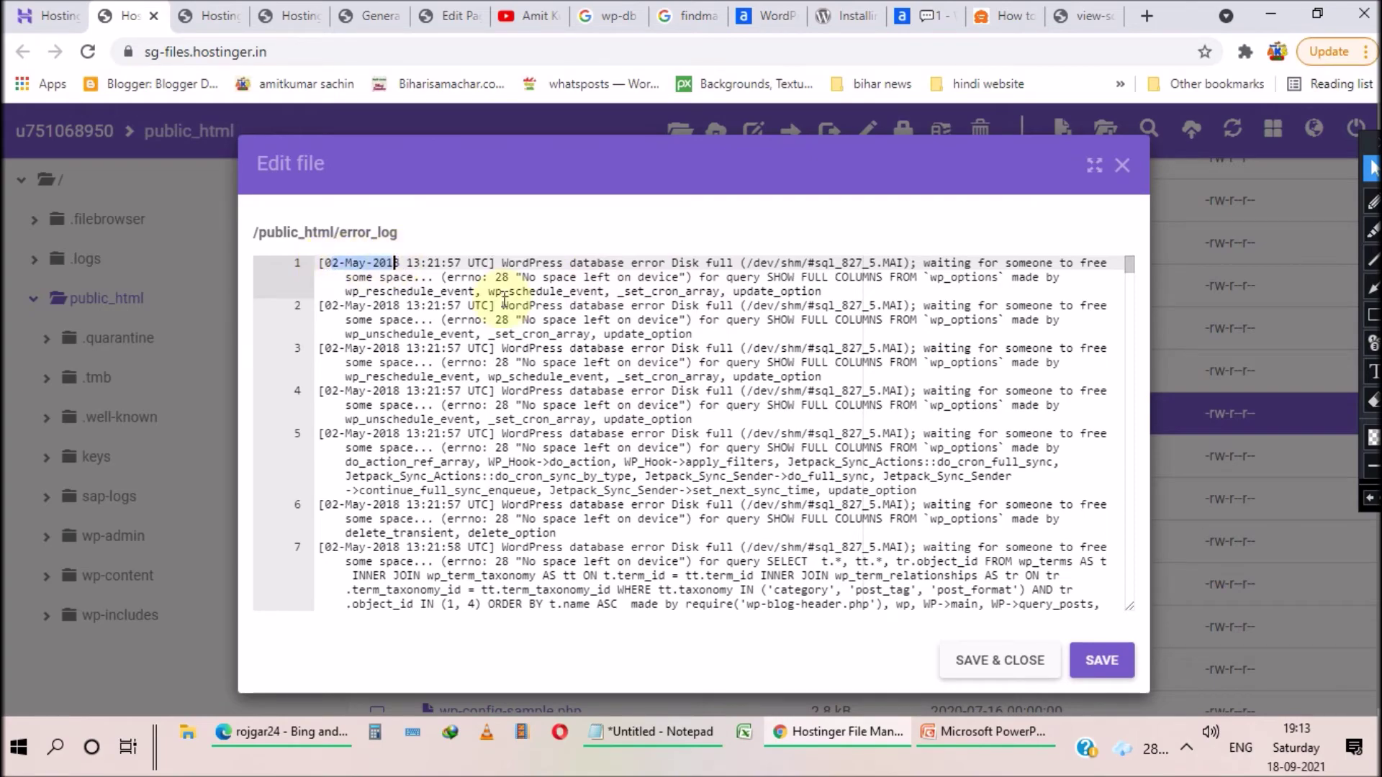
pyautogui.click(503, 291)
pyautogui.scroll(-5, 1008, 360)
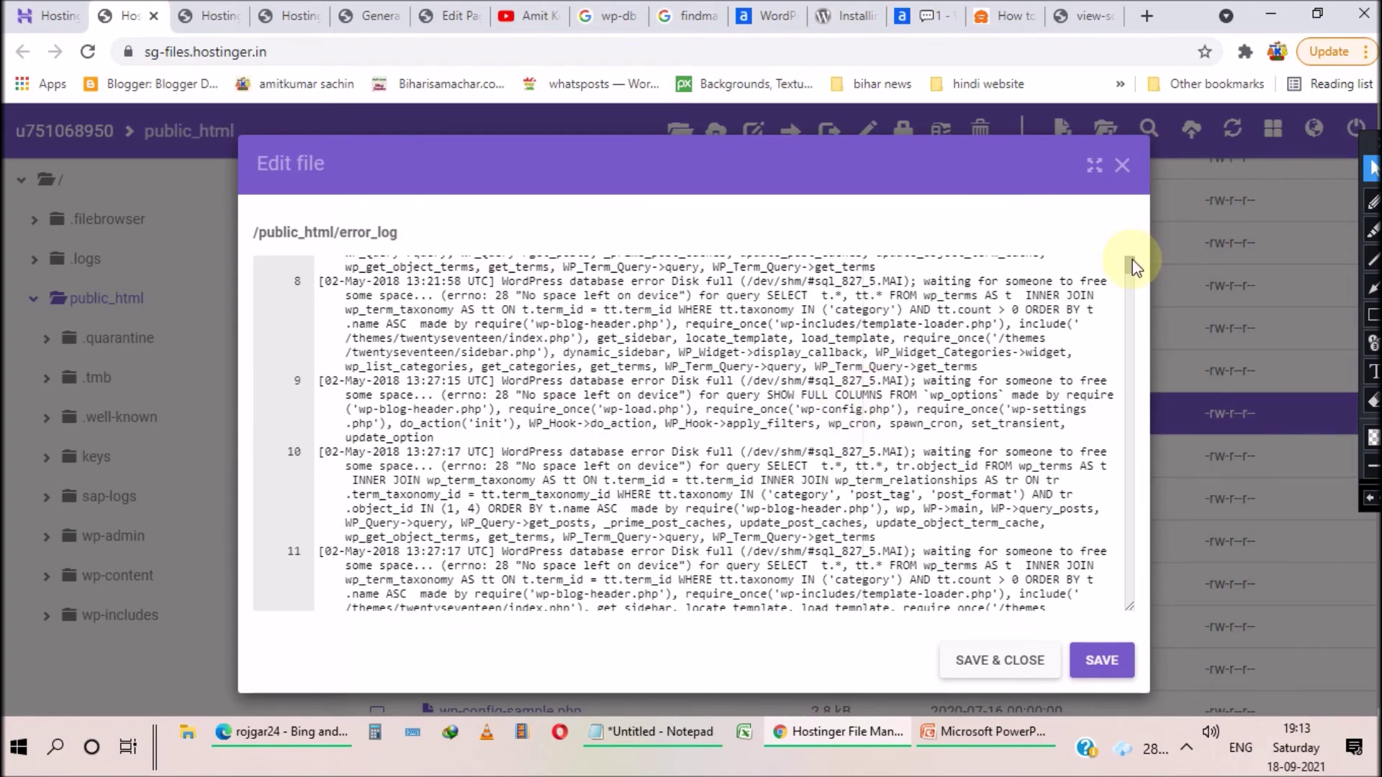
pyautogui.moveTo(1132, 261); pyautogui.dragTo(1132, 604)
# Step: Examine the last two error_log entries for their timestamps, the database error, the affected table and the option_value
pyautogui.click(318, 490)
pyautogui.moveTo(317, 489); pyautogui.dragTo(503, 494)
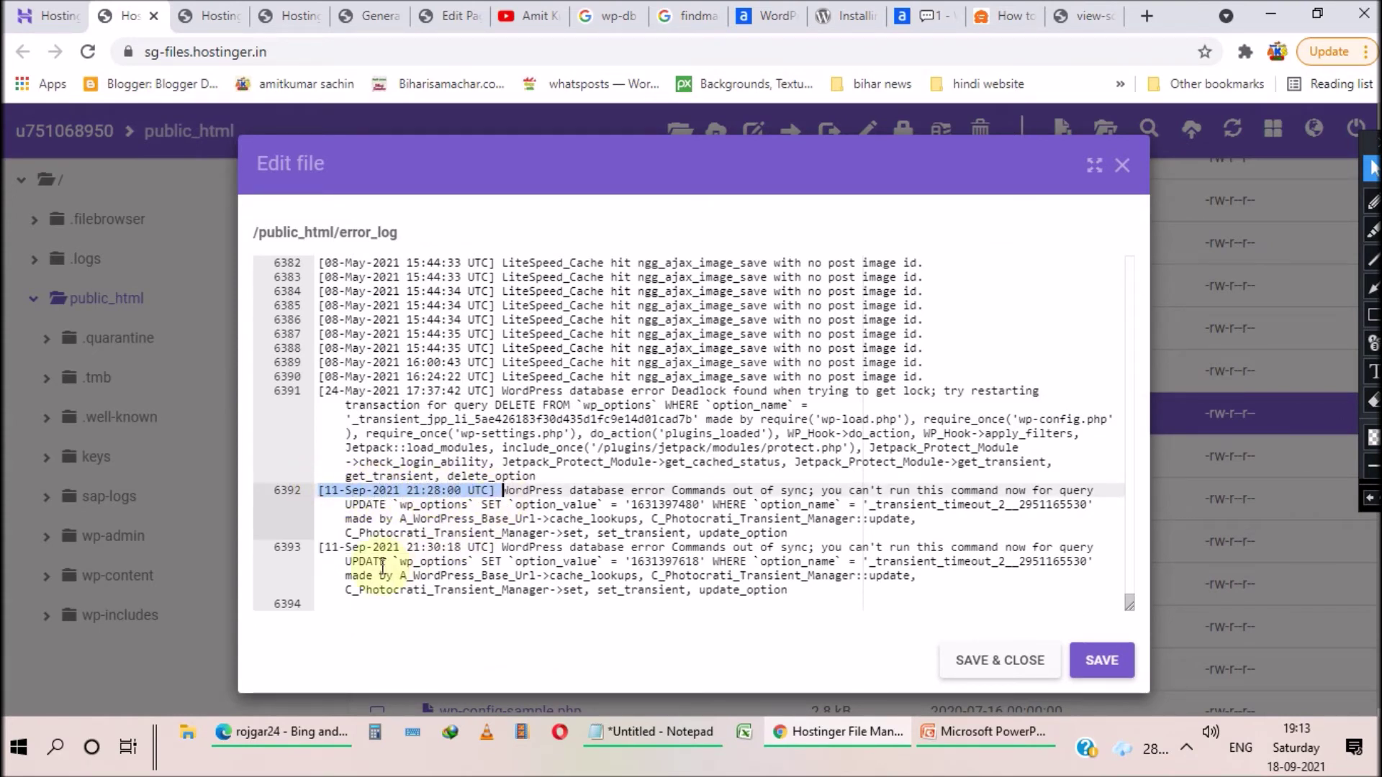
pyautogui.click(330, 548)
pyautogui.moveTo(319, 548); pyautogui.dragTo(494, 549)
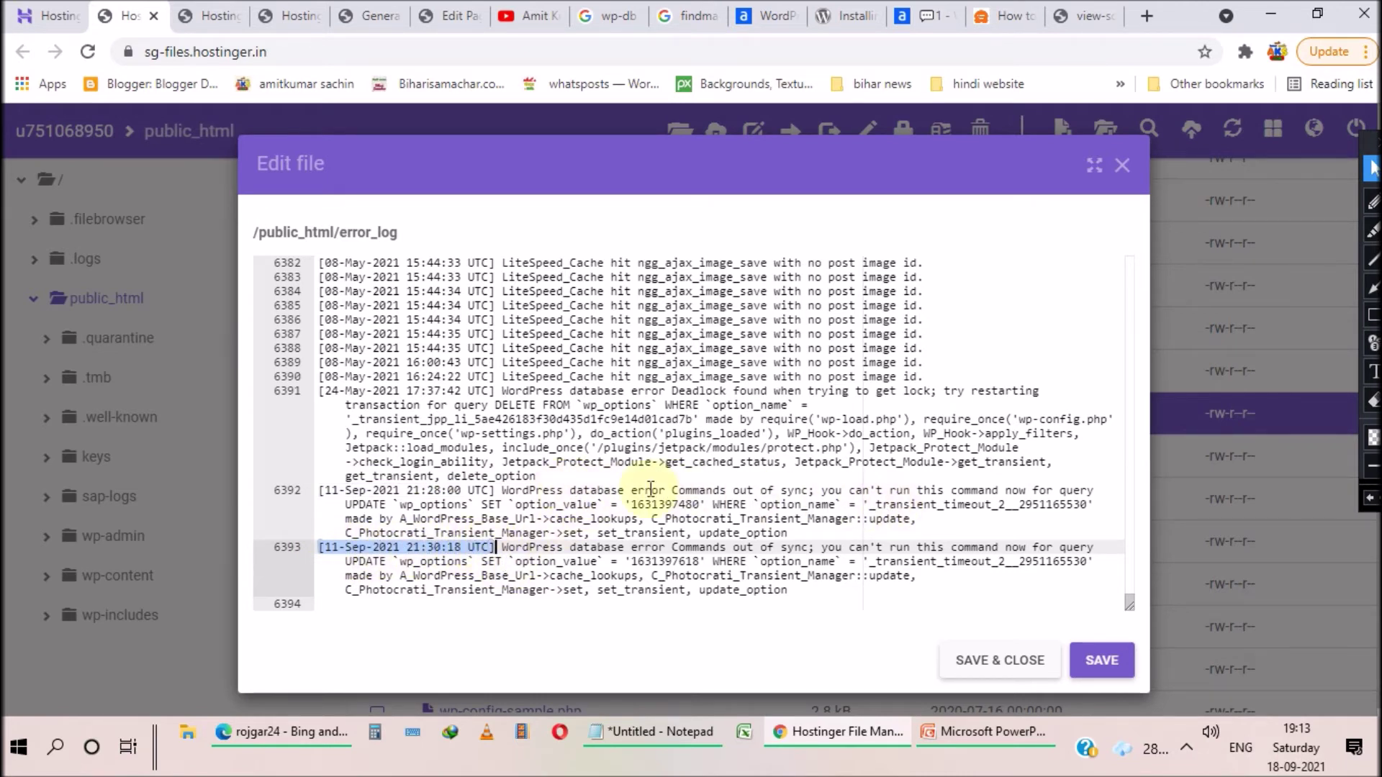
pyautogui.moveTo(574, 491); pyautogui.dragTo(706, 490)
pyautogui.moveTo(400, 505); pyautogui.dragTo(470, 505)
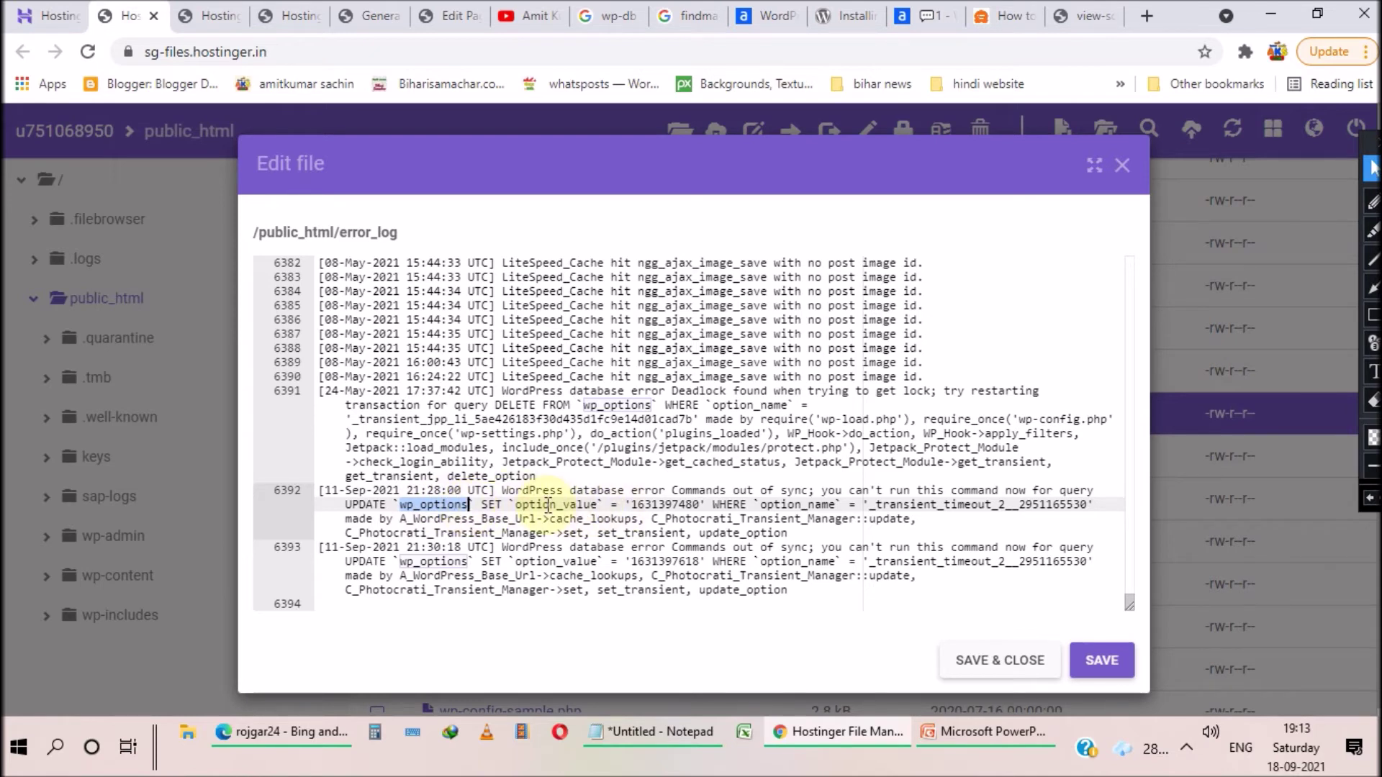
pyautogui.moveTo(632, 505); pyautogui.dragTo(693, 505)
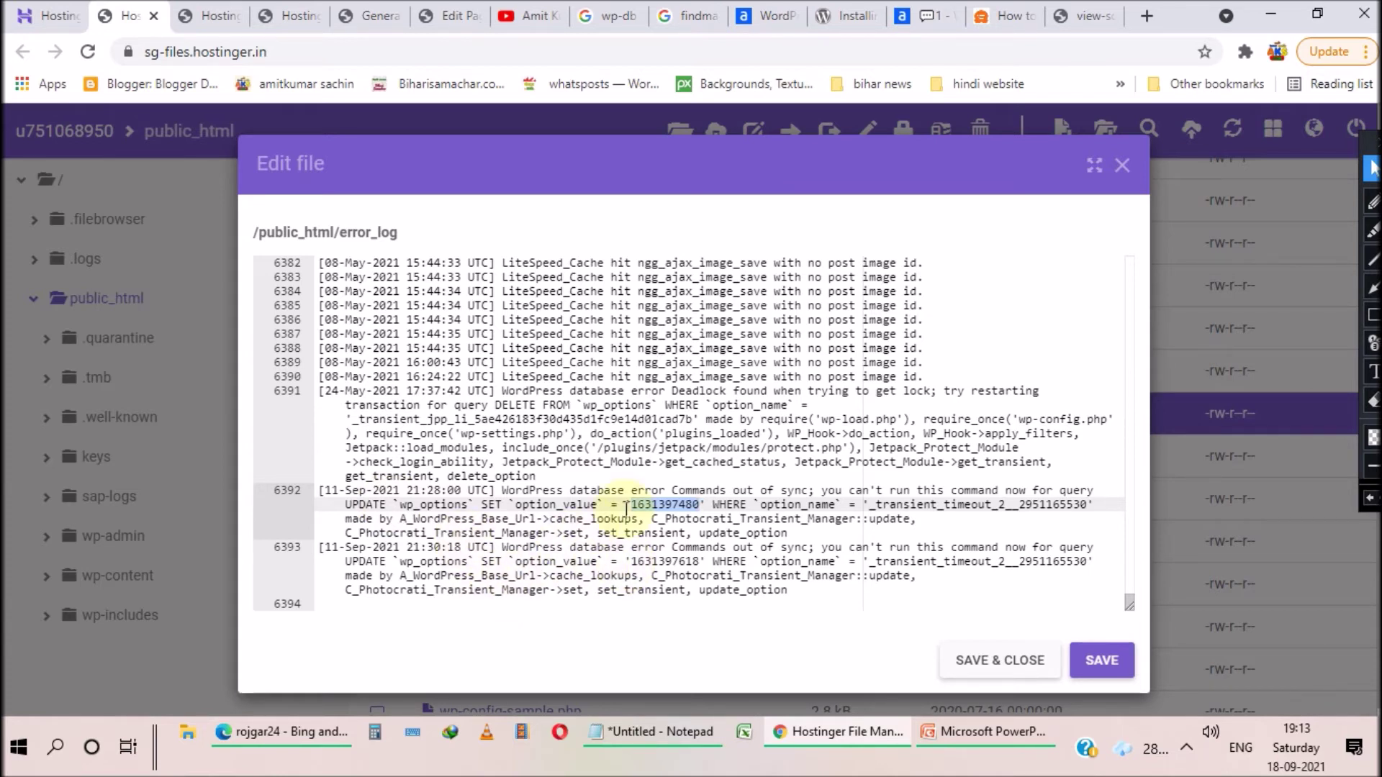
# Step: Enter phpMyAdmin for the biharrajya.com database ending in _uhyhe and open its wp_options table
pyautogui.click(36, 7)
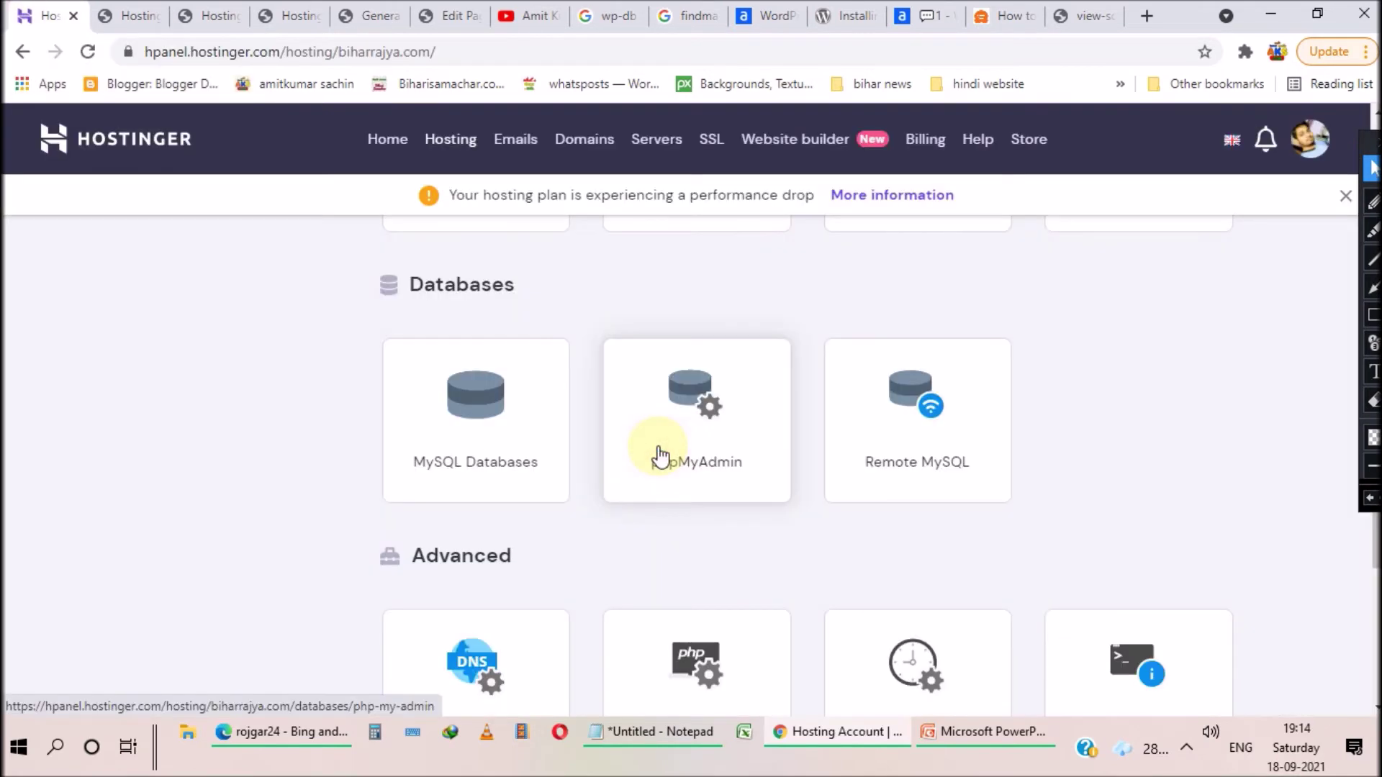
pyautogui.click(659, 456)
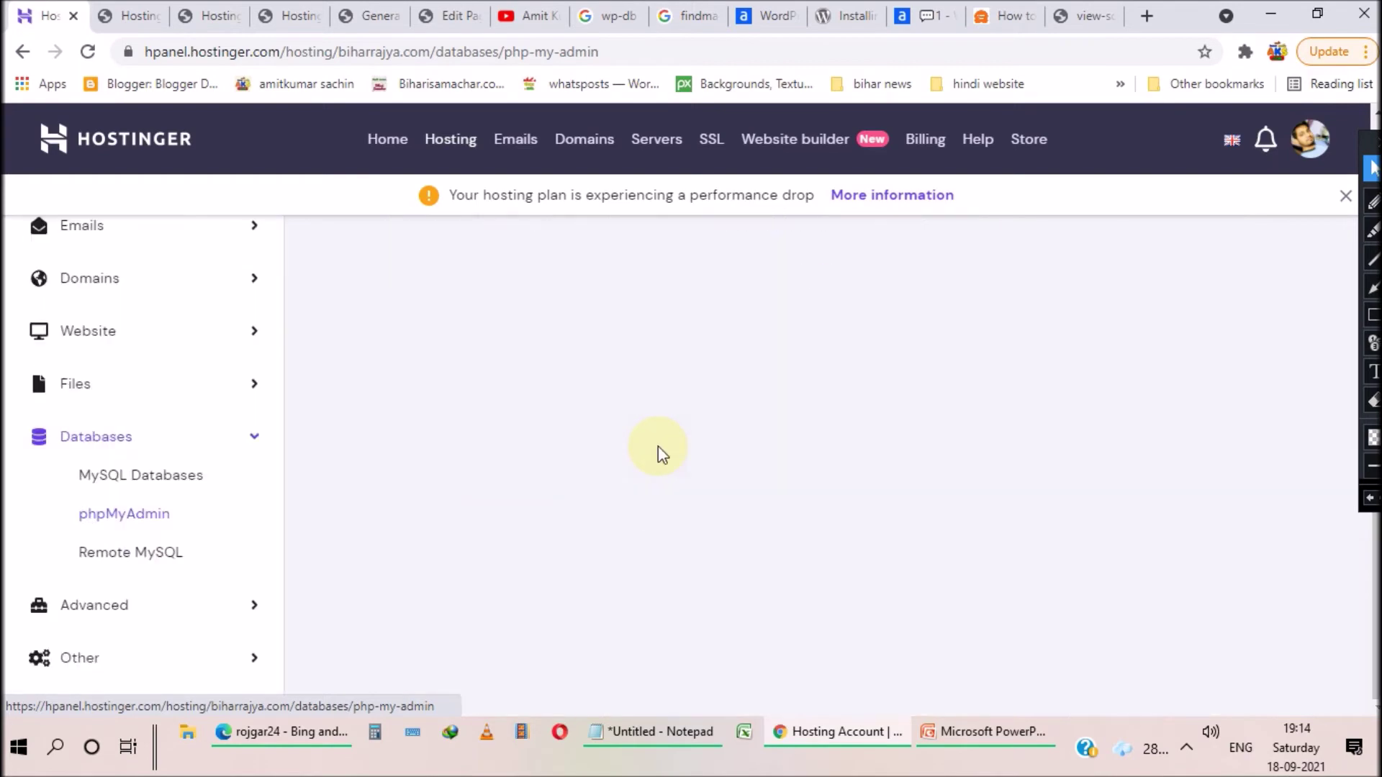
pyautogui.click(1143, 478)
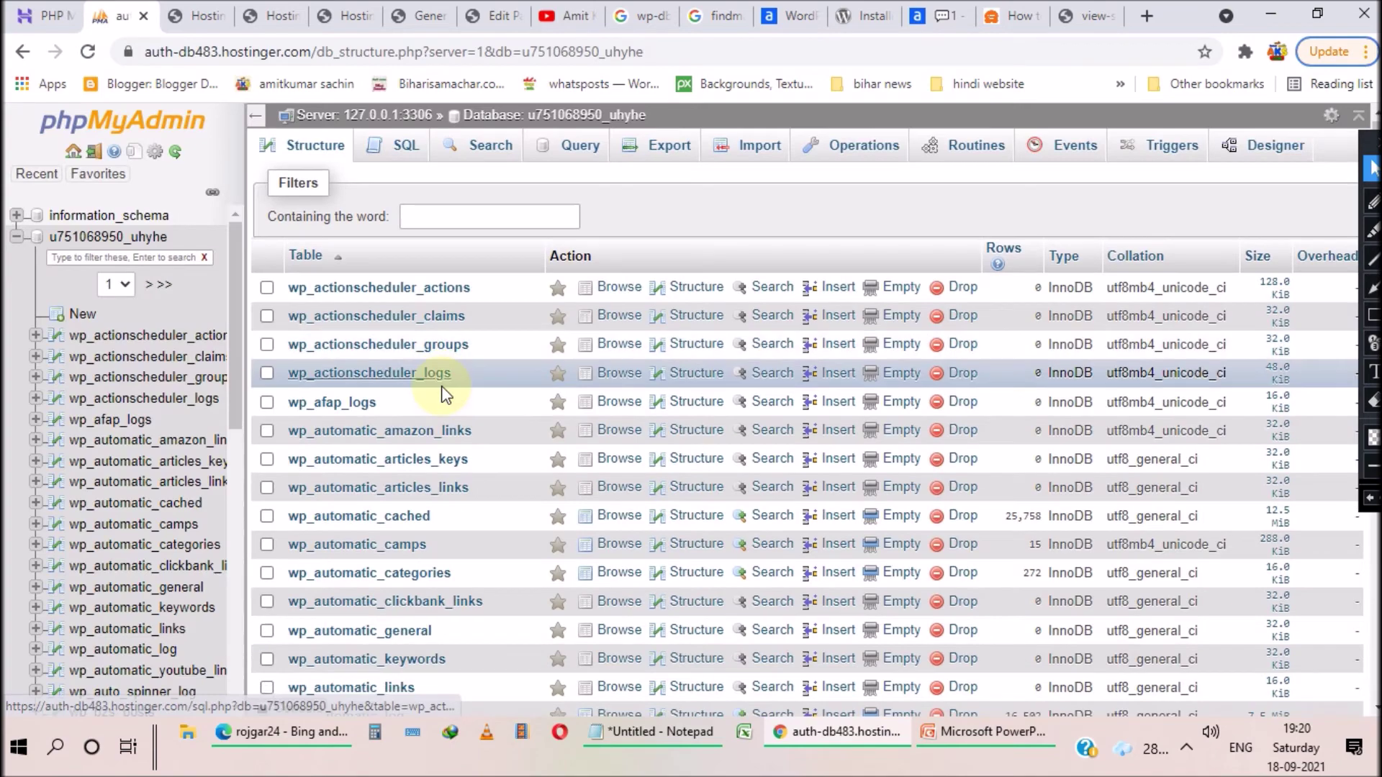
pyautogui.scroll(-5, 442, 392)
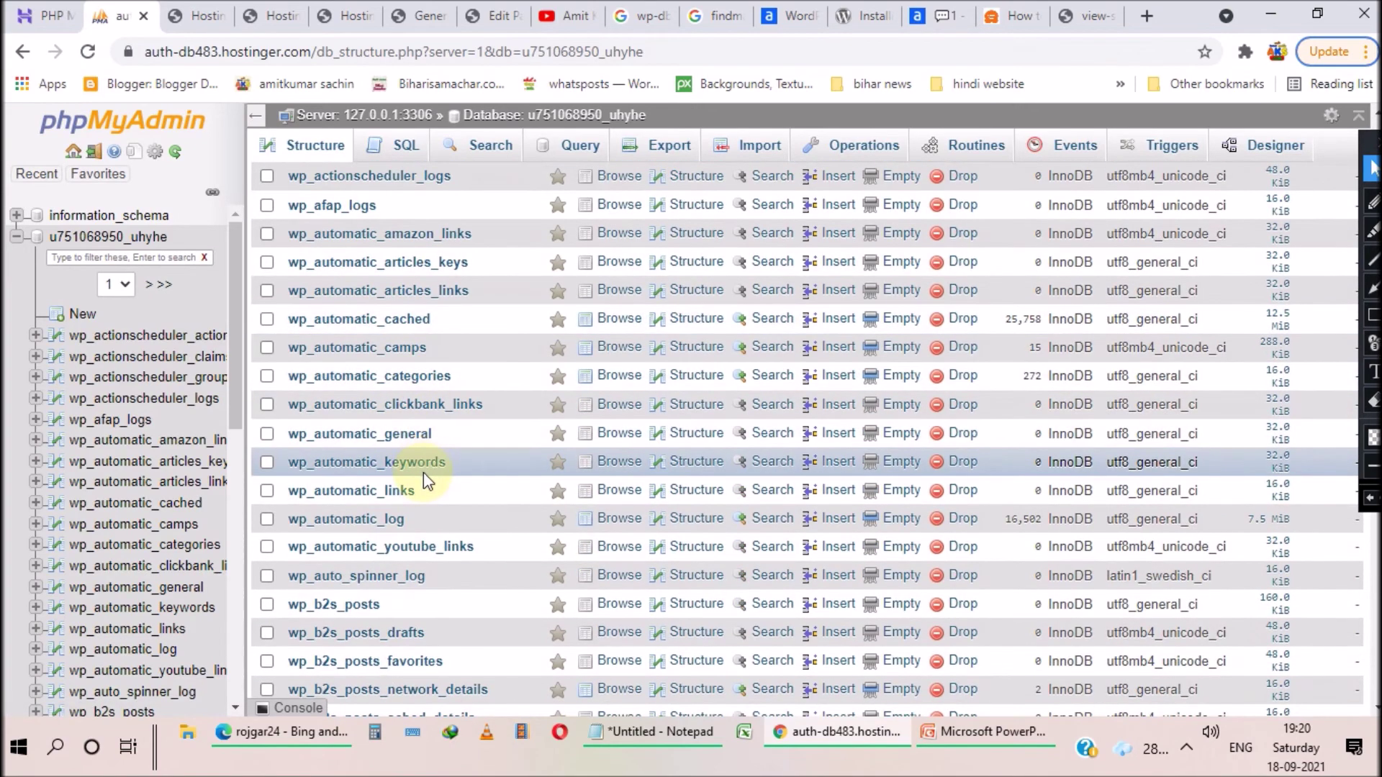
pyautogui.scroll(-12, 381, 490)
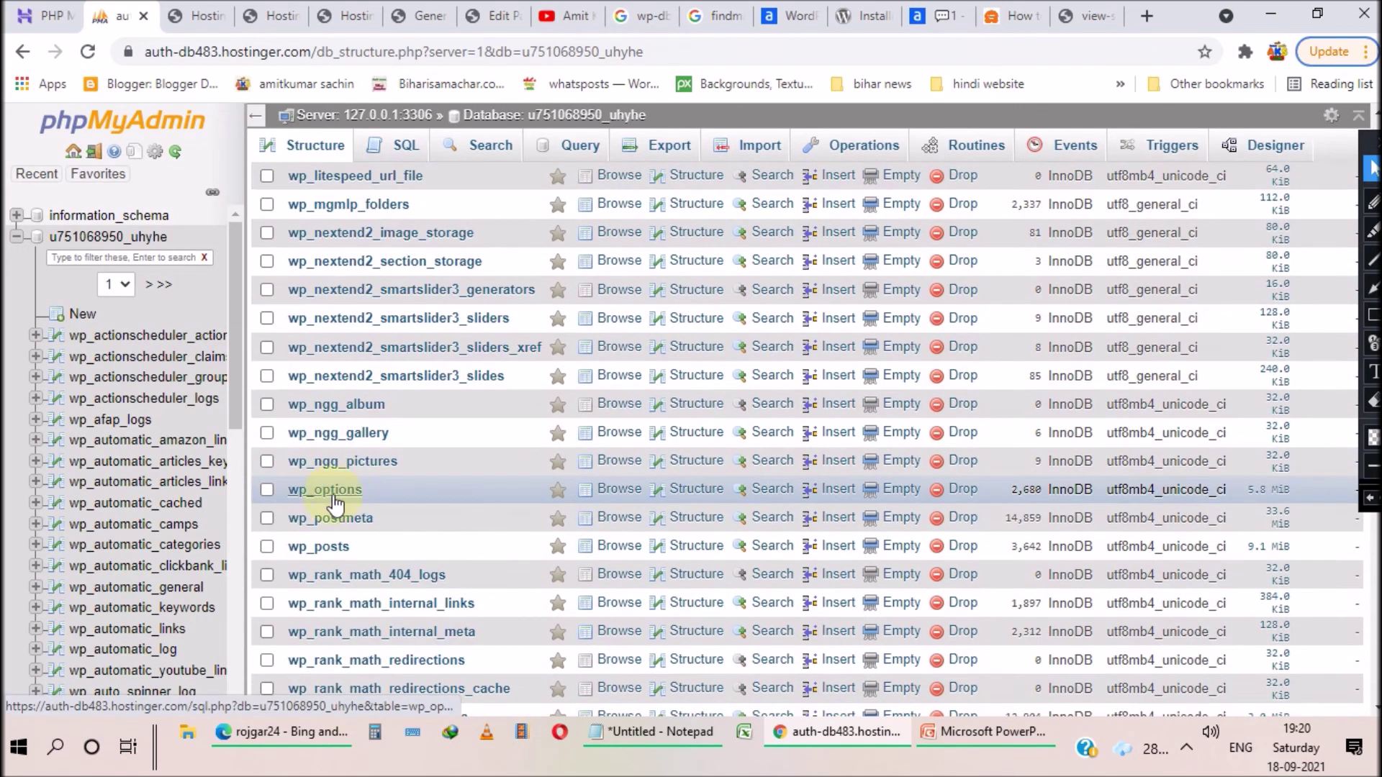
pyautogui.click(334, 495)
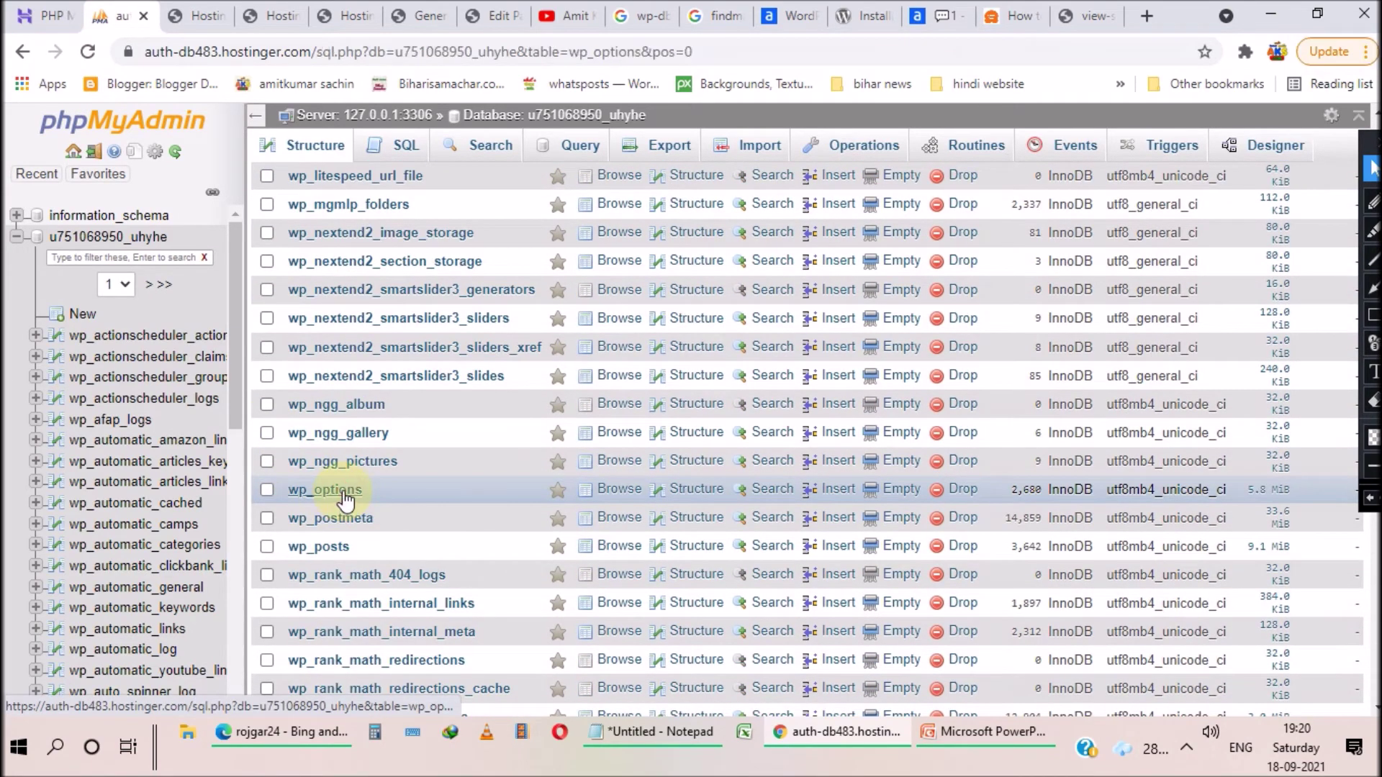
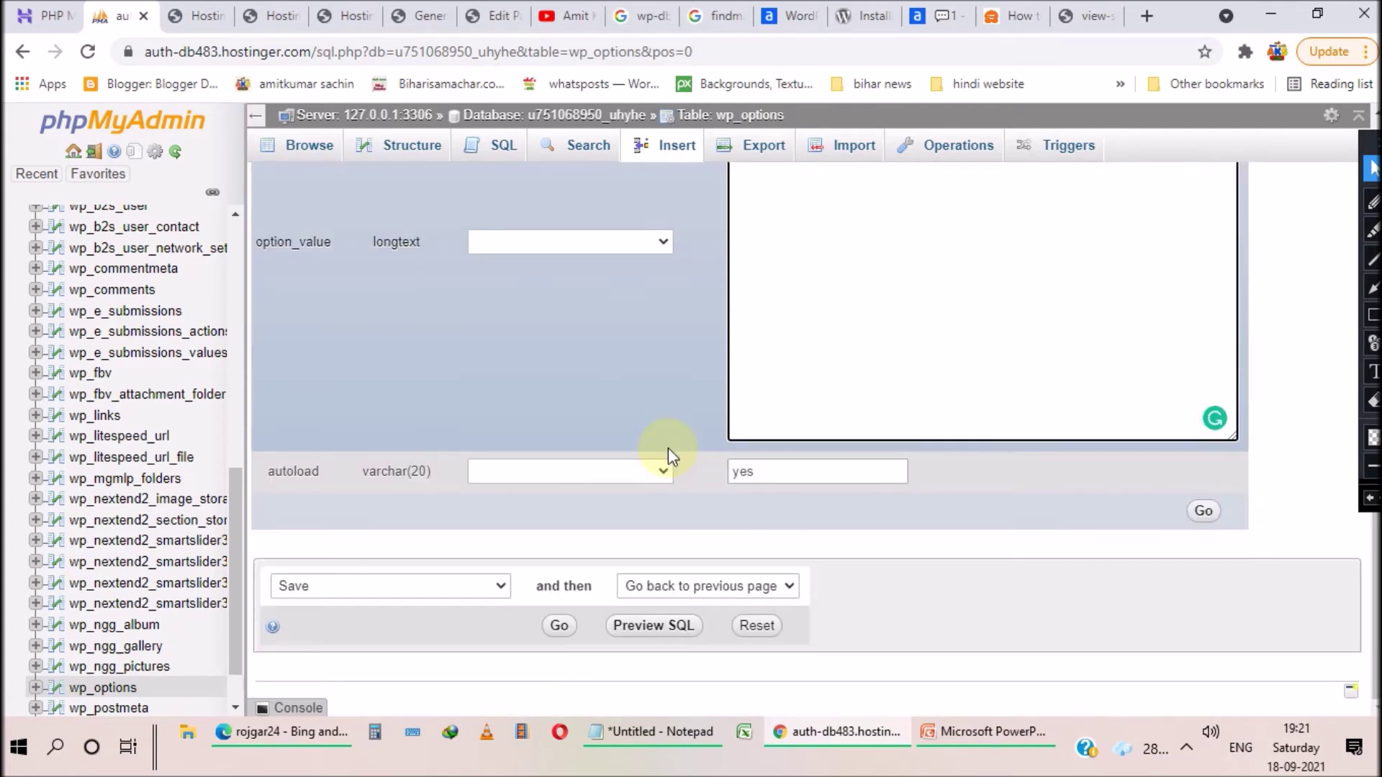
pyautogui.click(559, 625)
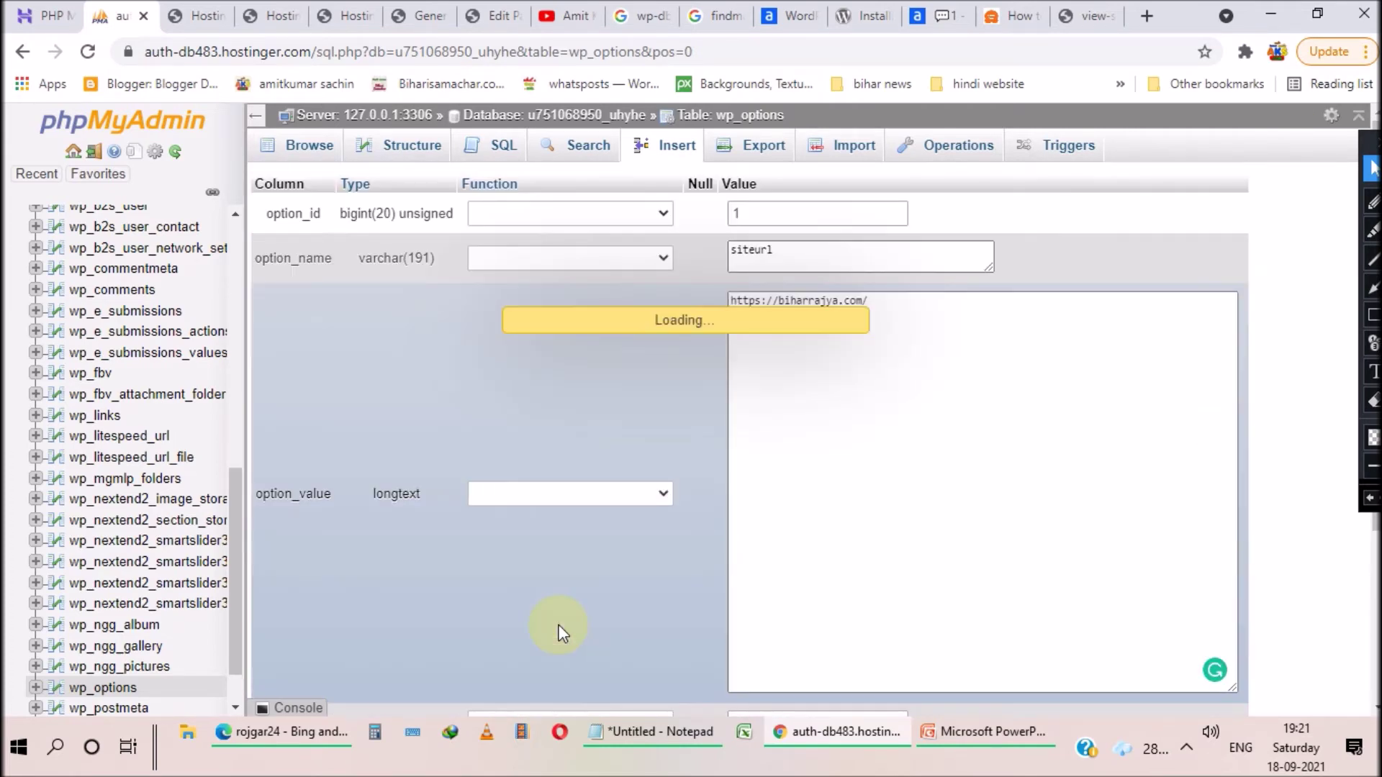
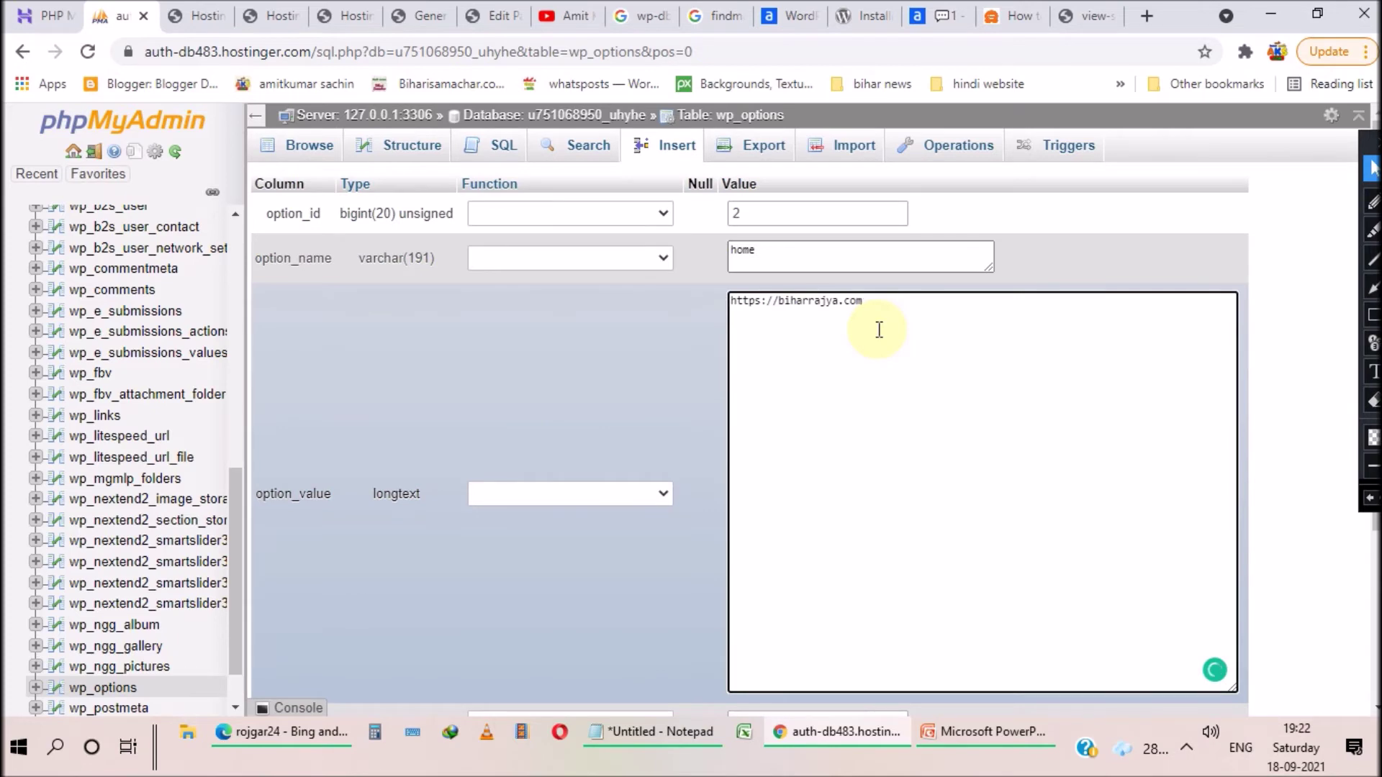
pyautogui.scroll(-3, 879, 330)
pyautogui.click(558, 625)
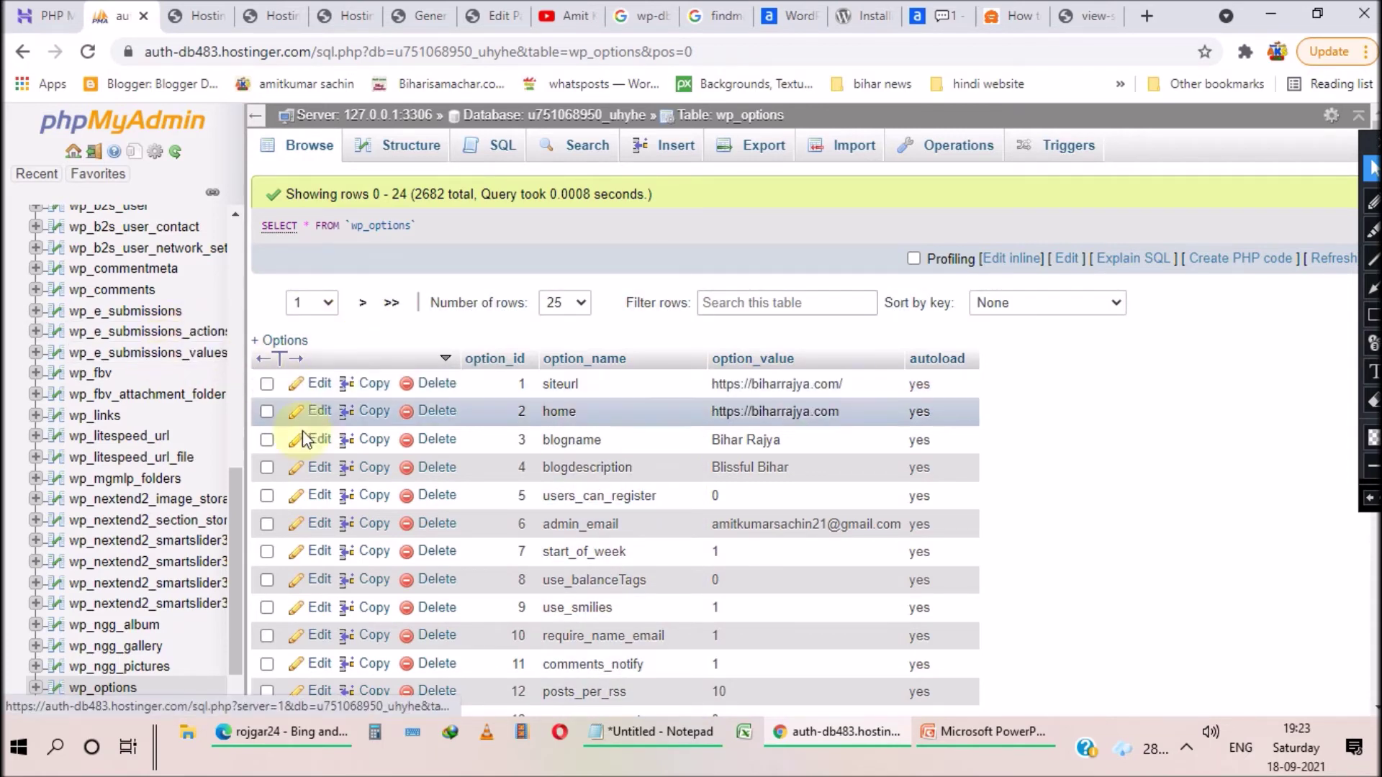
# Step: Open the search for the whole _uhyhe database and enter belonnanotservice, copied from the malicious URL in Notepad, as the search term
pyautogui.moveTo(231, 482); pyautogui.dragTo(231, 232)
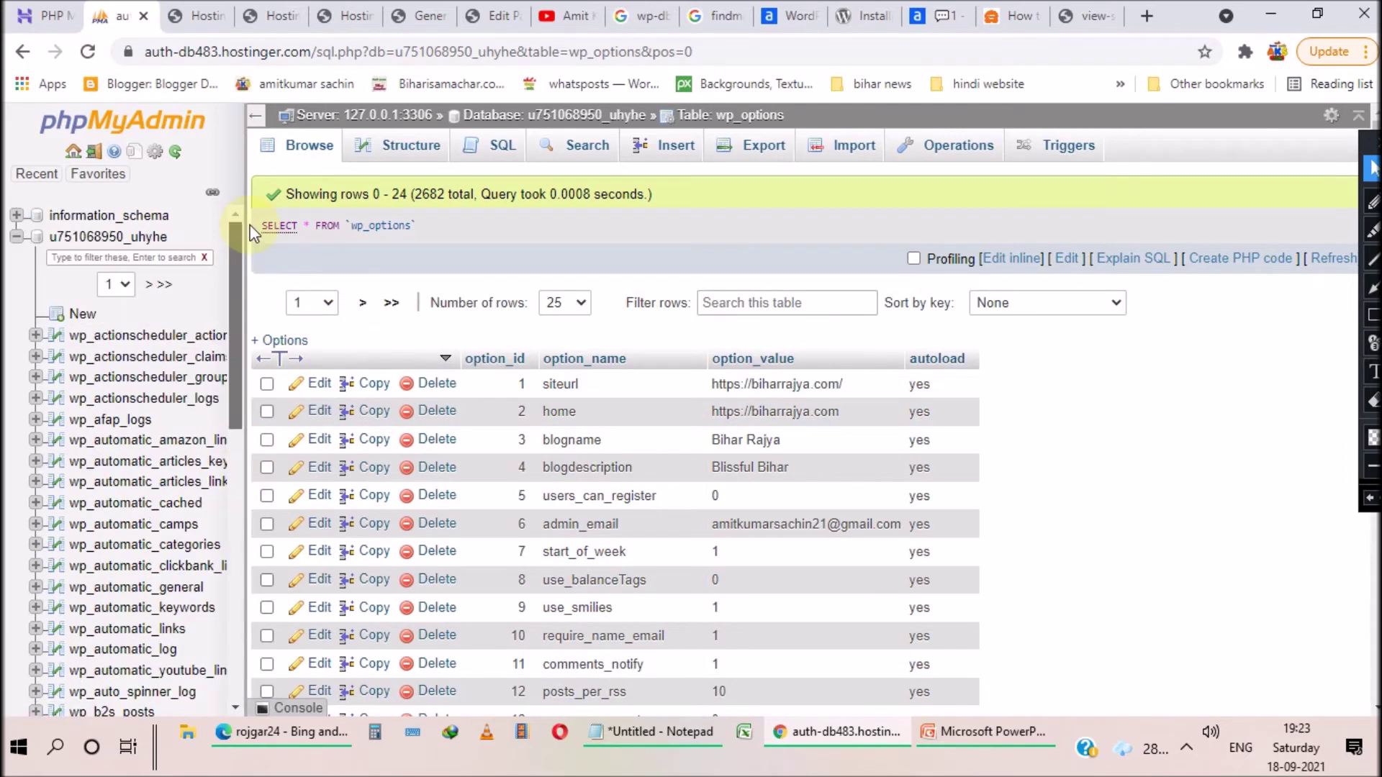
pyautogui.click(82, 244)
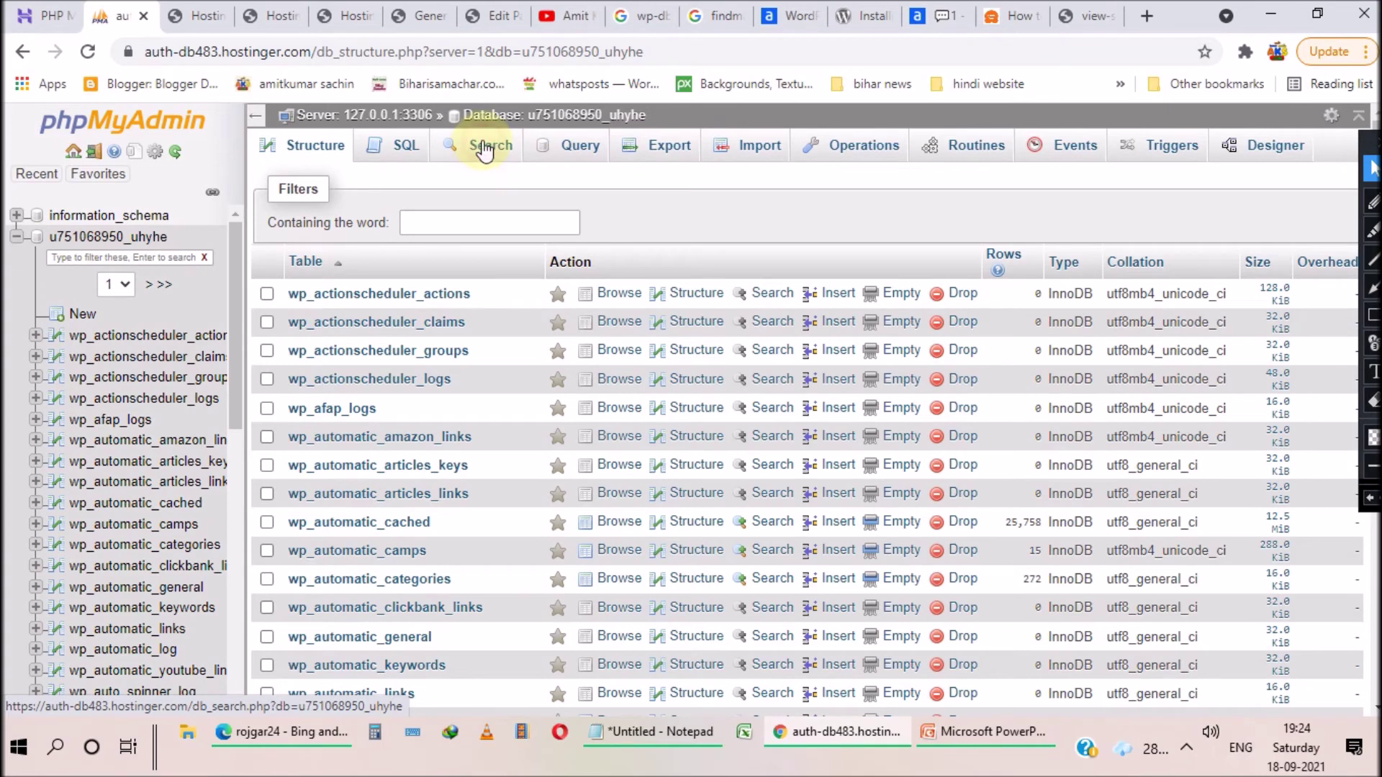
pyautogui.click(486, 150)
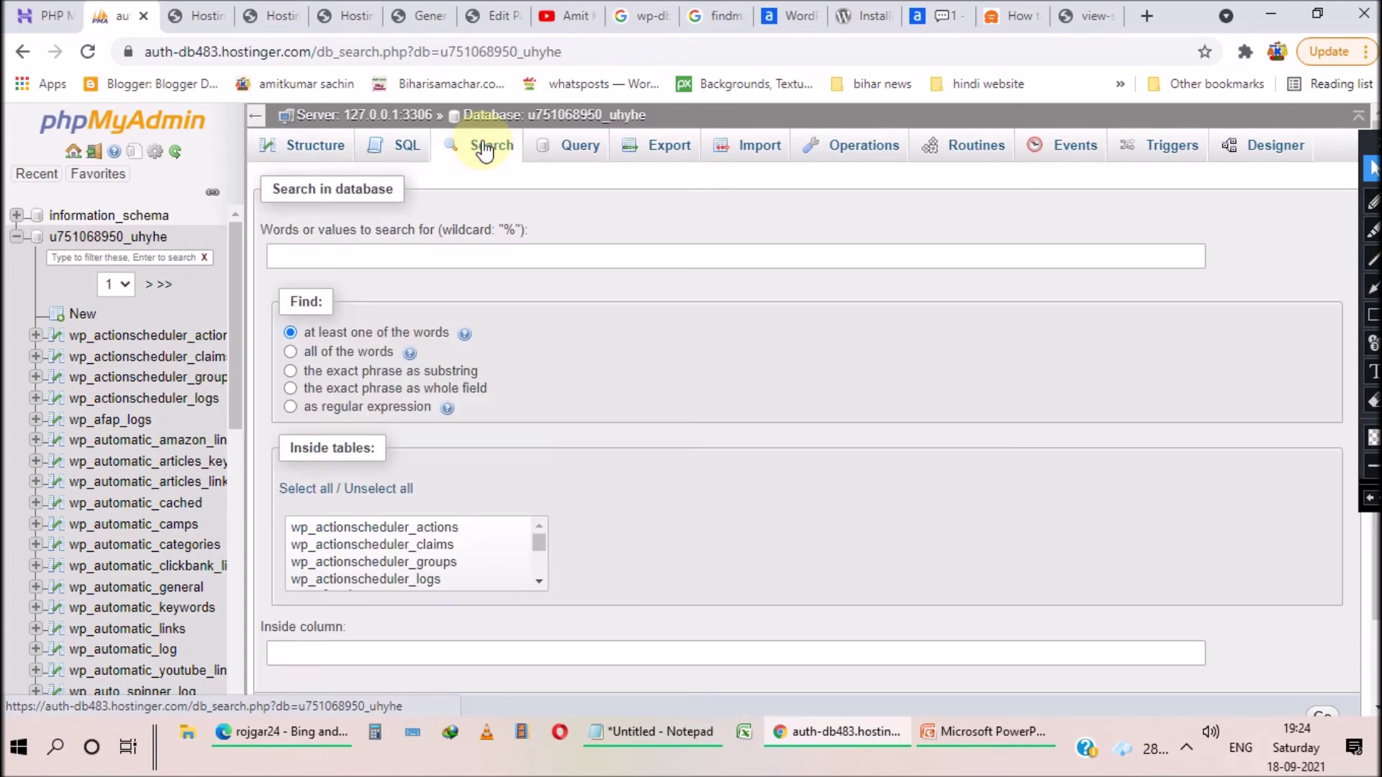
pyautogui.hotkey('alt', 'Tab')
pyautogui.moveTo(582, 253); pyautogui.dragTo(786, 253)
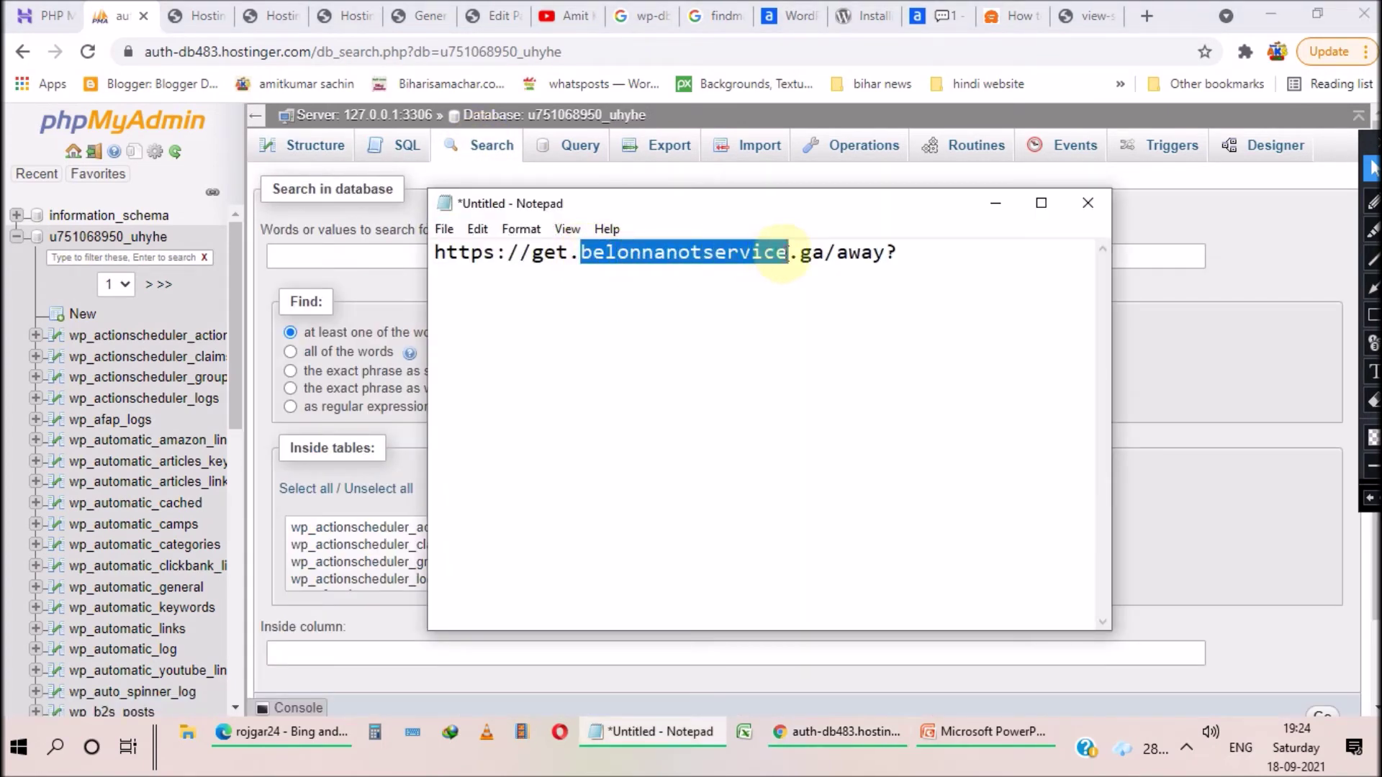
pyautogui.hotkey('ctrl', 'c')
pyautogui.click(995, 203)
pyautogui.click(509, 258)
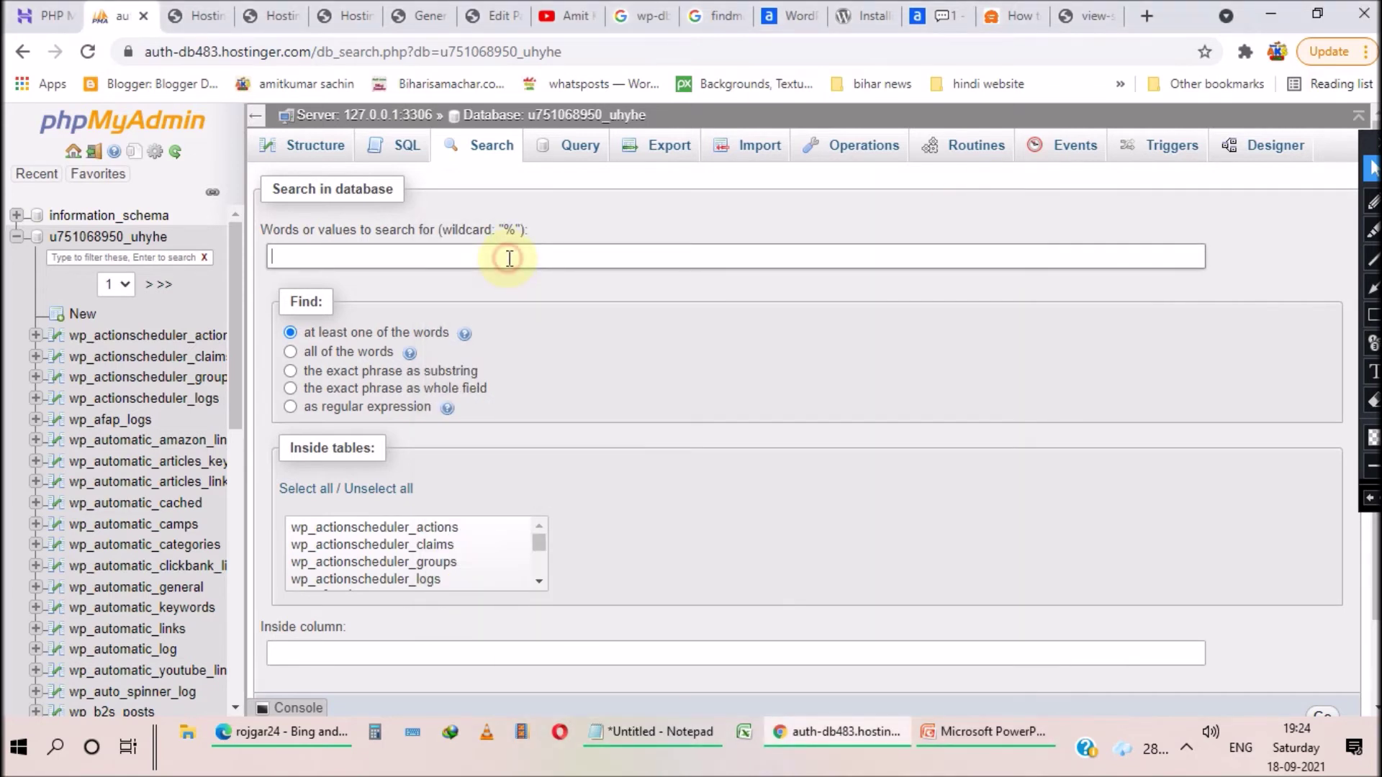
pyautogui.hotkey('ctrl', 'v')
# Step: Select all tables of the database and run the search for belonnanotservice
pyautogui.scroll(-2, 487, 457)
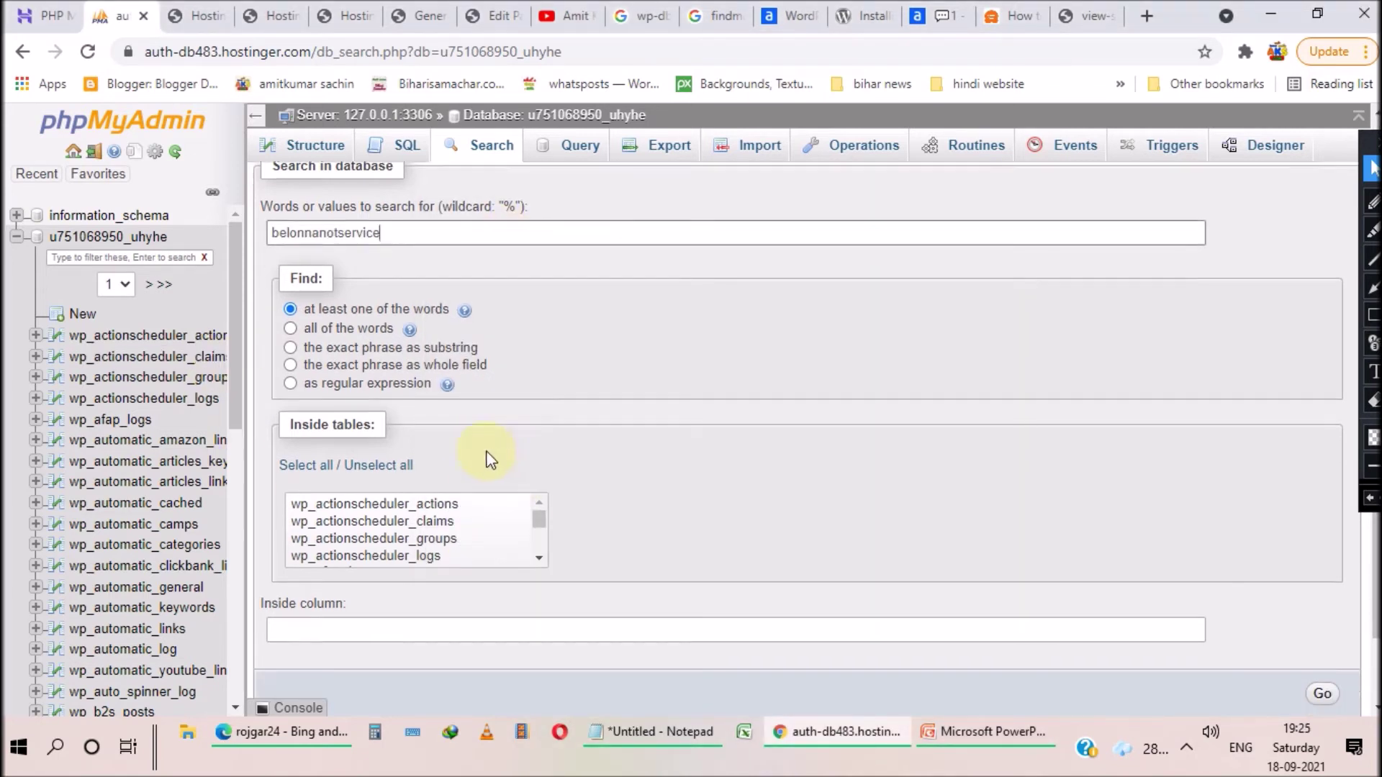
pyautogui.click(295, 391)
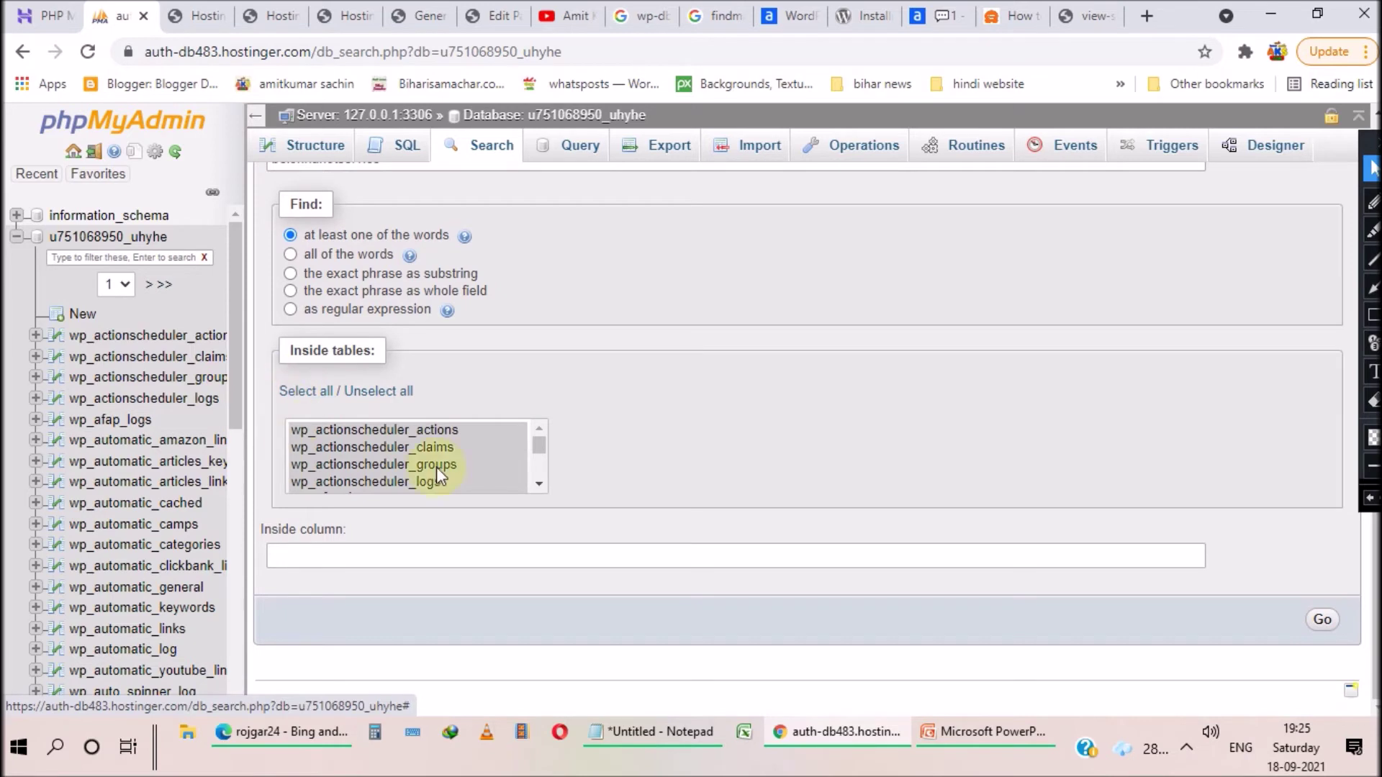
pyautogui.scroll(2, 380, 543)
pyautogui.click(408, 256)
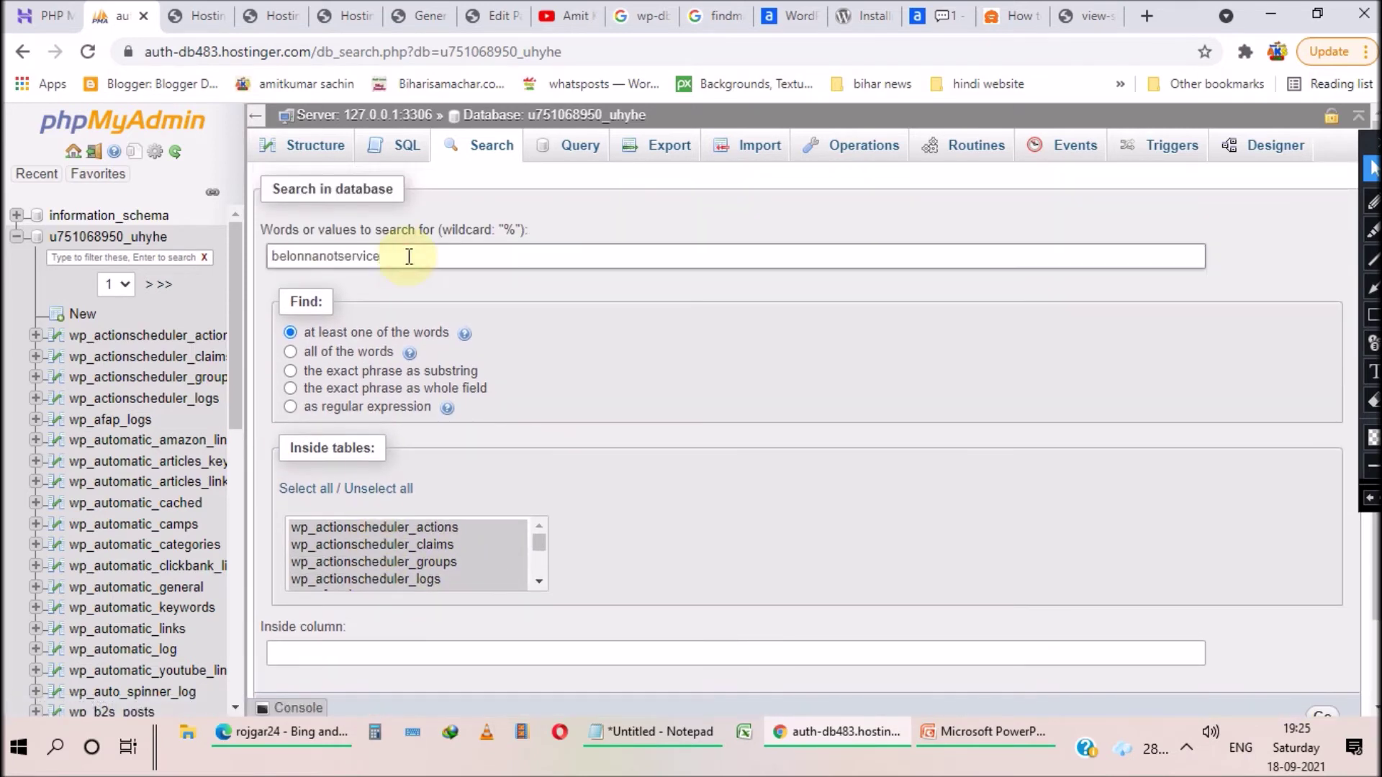
pyautogui.press('Return')
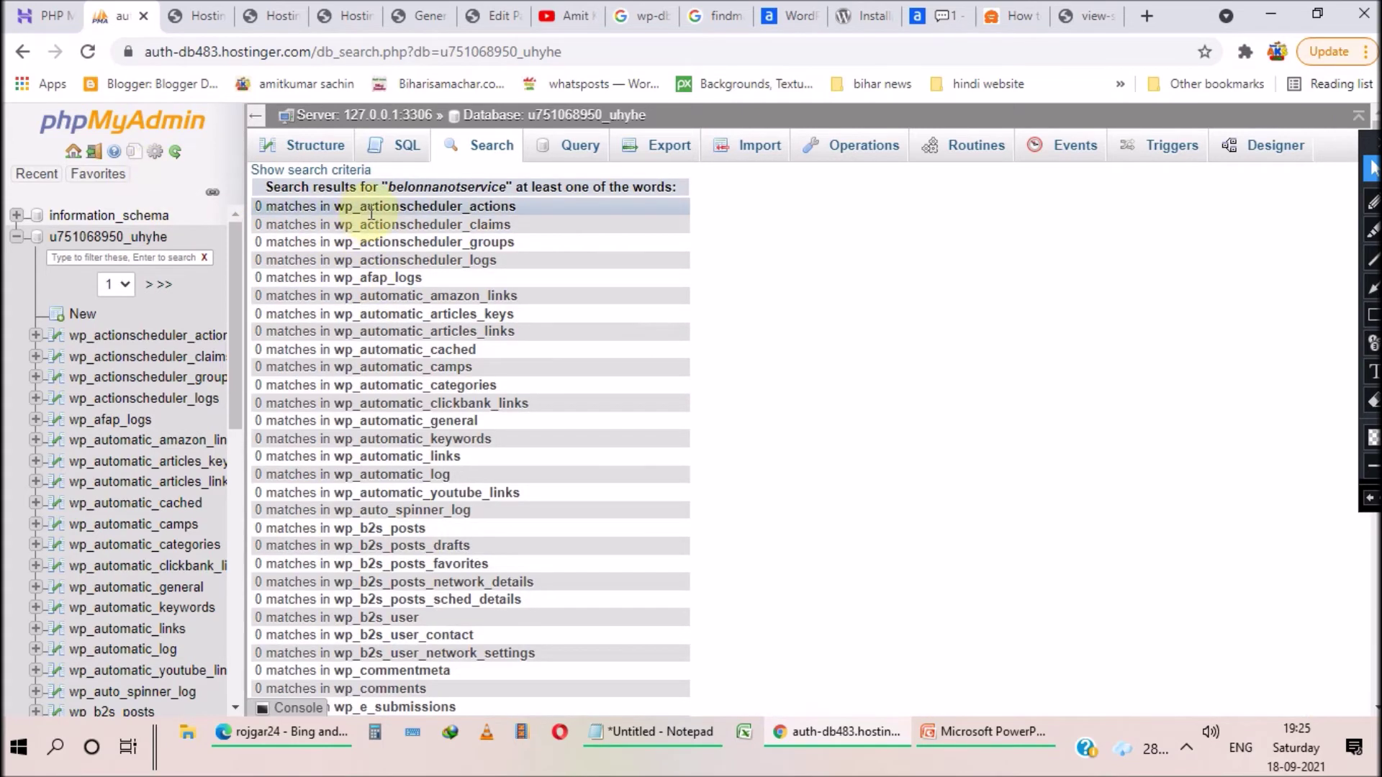
# Step: Go through the search results for tables with matches and browse the matching rows of wp_yoast_indexable
pyautogui.scroll(-1, 281, 238)
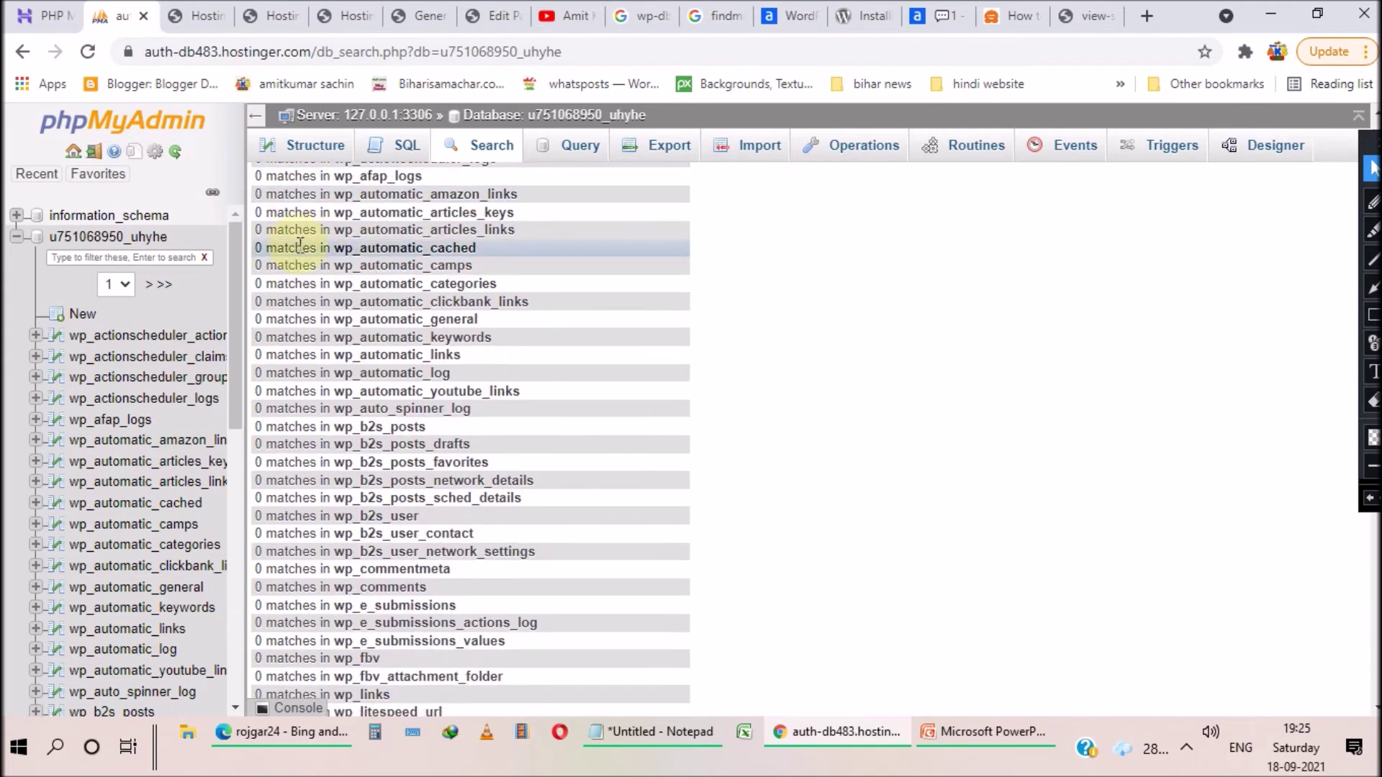
pyautogui.scroll(-15, 320, 394)
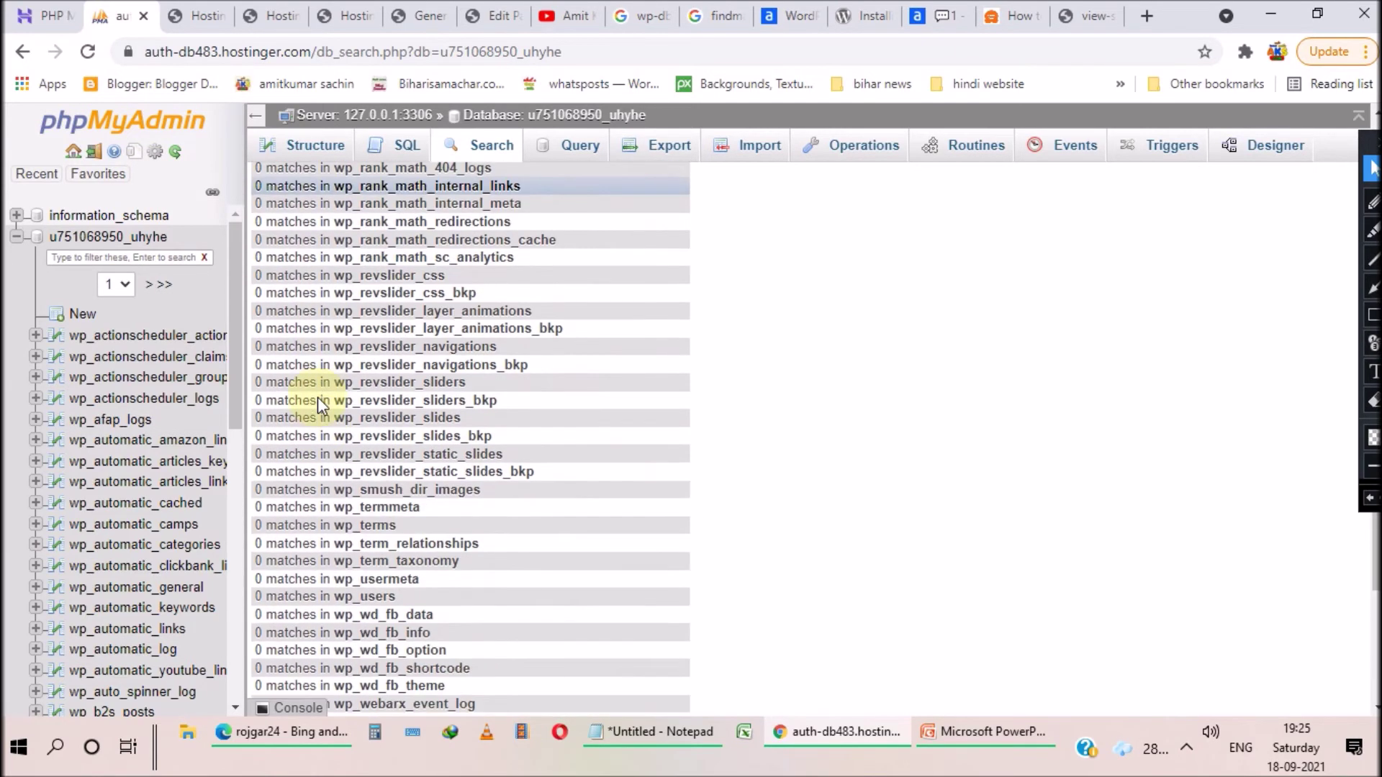
pyautogui.scroll(-3, 320, 398)
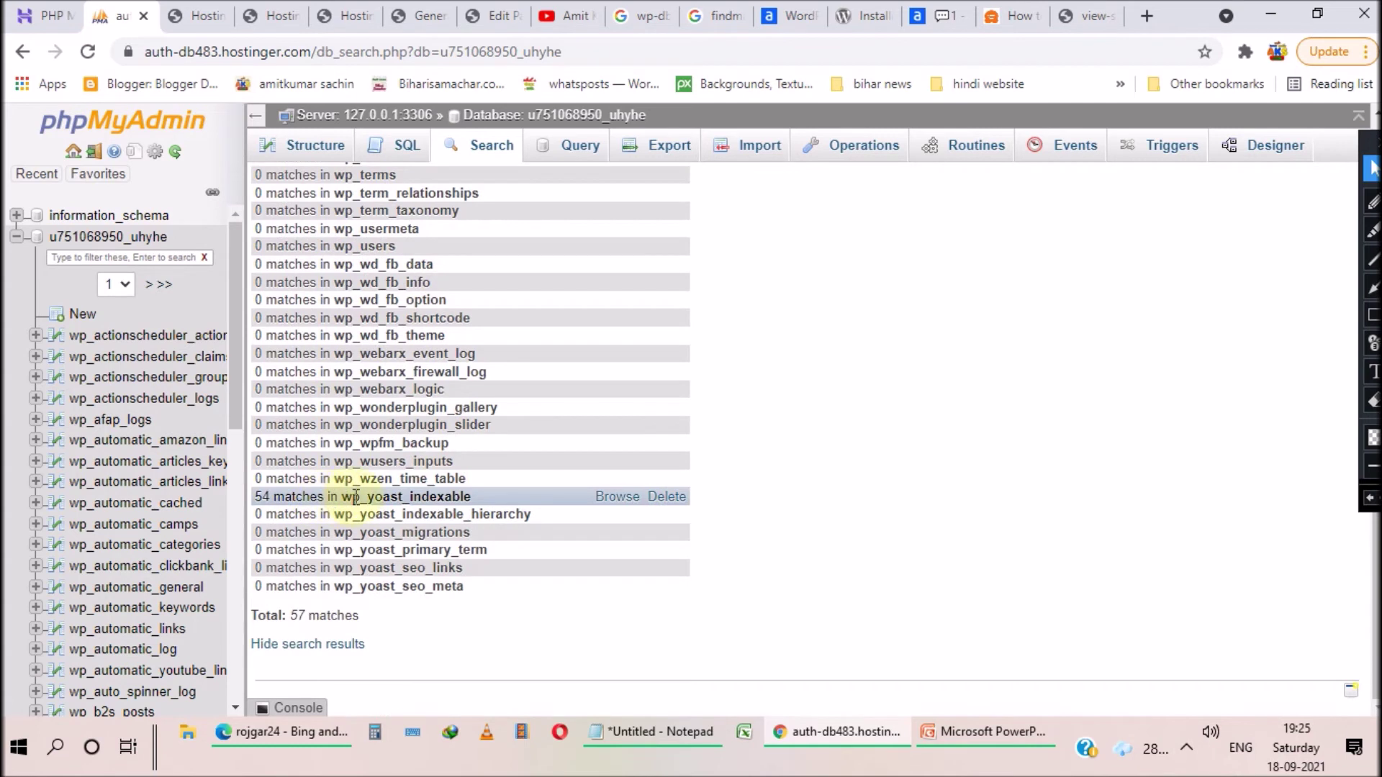
pyautogui.moveTo(360, 497); pyautogui.dragTo(469, 498)
pyautogui.click(485, 496)
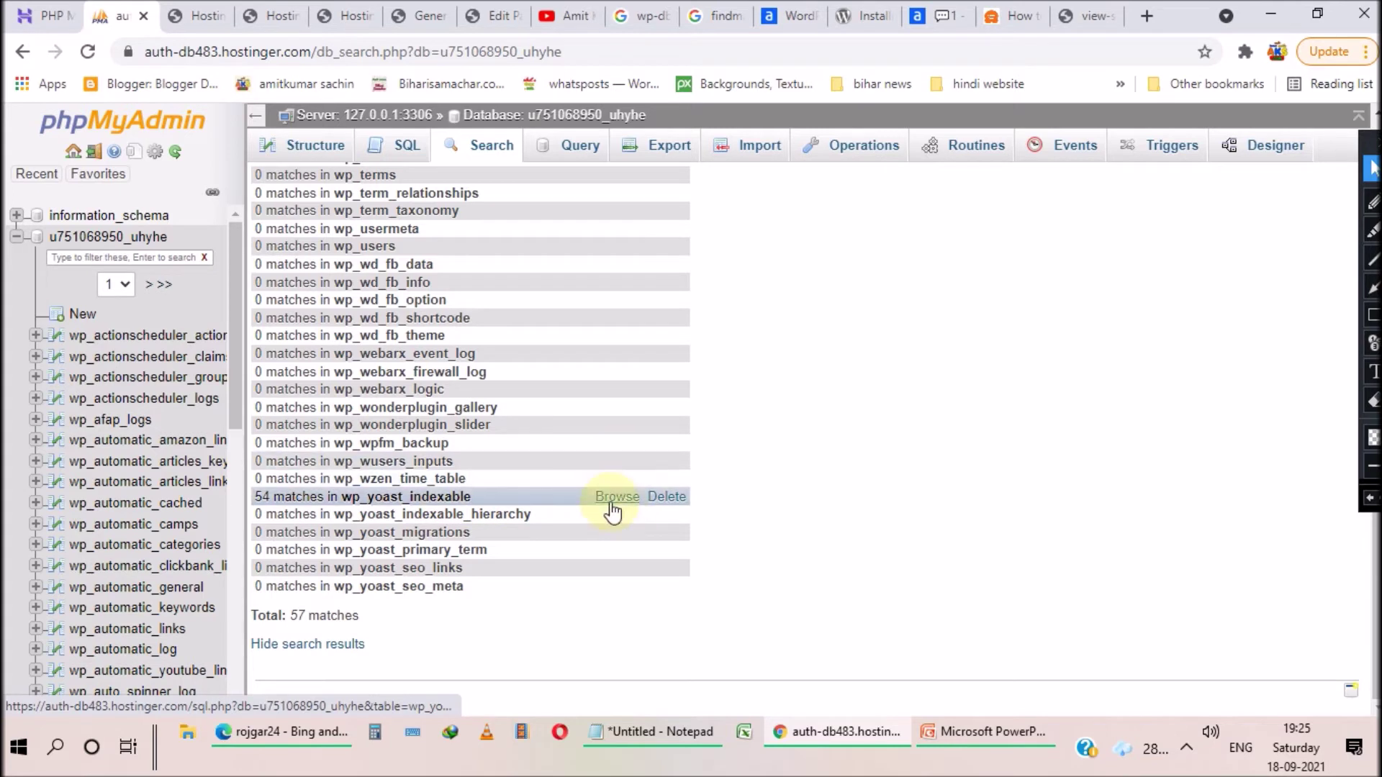
pyautogui.click(618, 498)
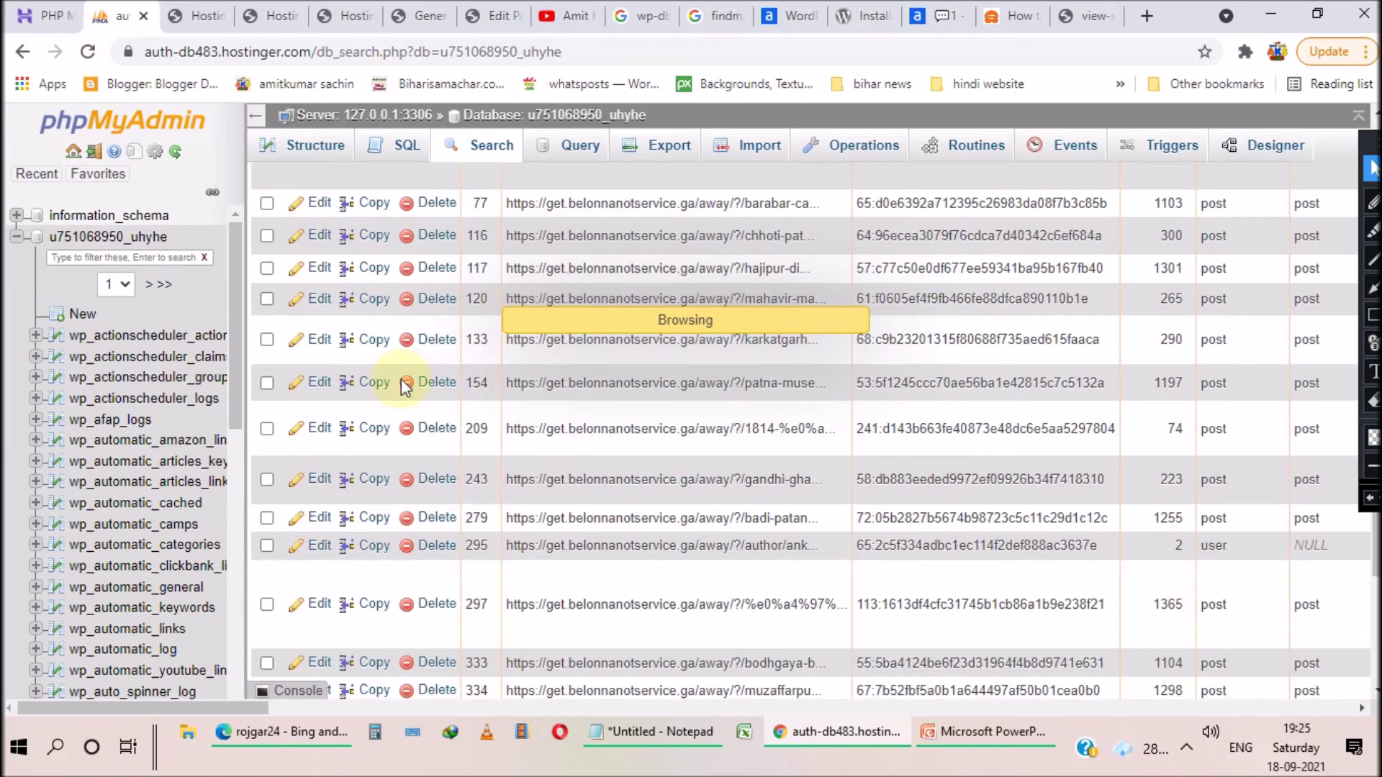
pyautogui.scroll(-12, 448, 364)
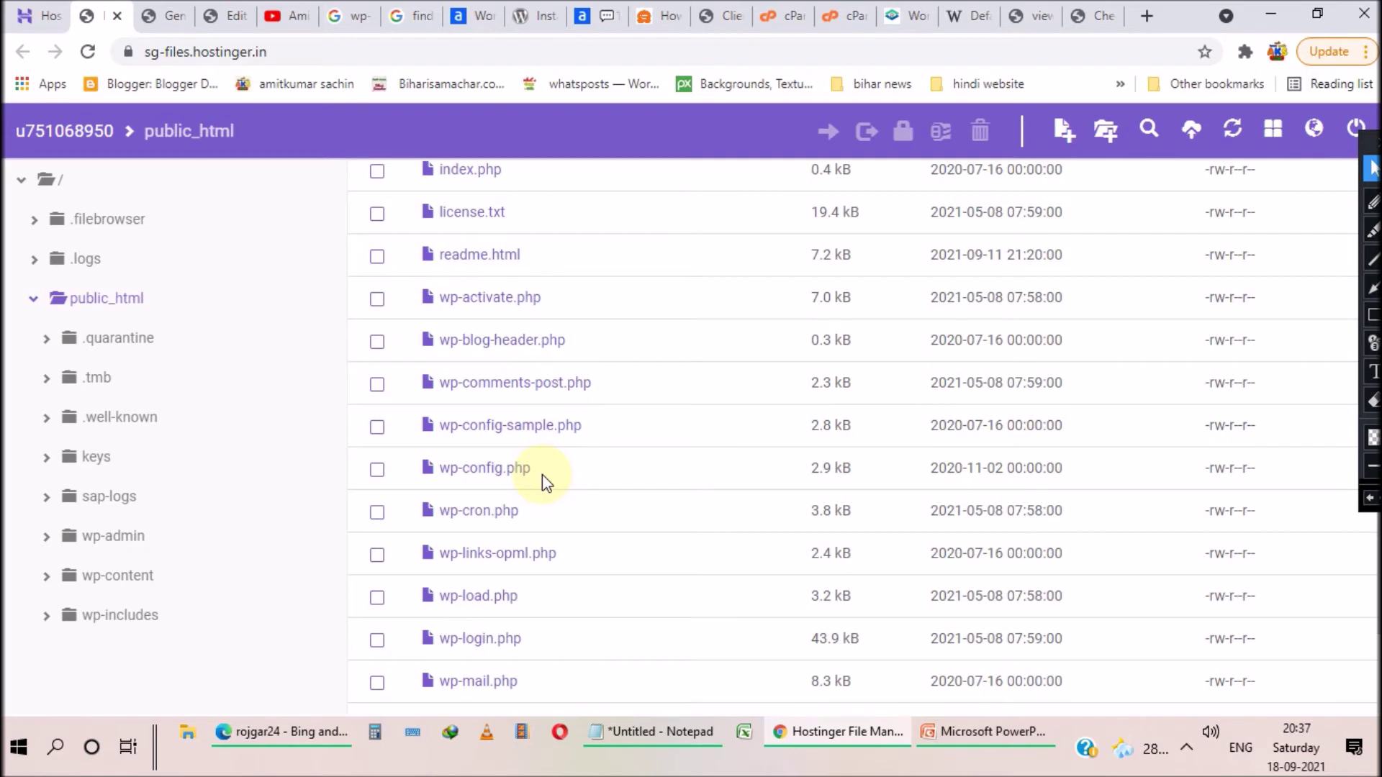
# Step: Open wp-load.php from public_html in the Hostinger file manager and read its code from the beginning
pyautogui.scroll(-2, 533, 478)
pyautogui.click(514, 476)
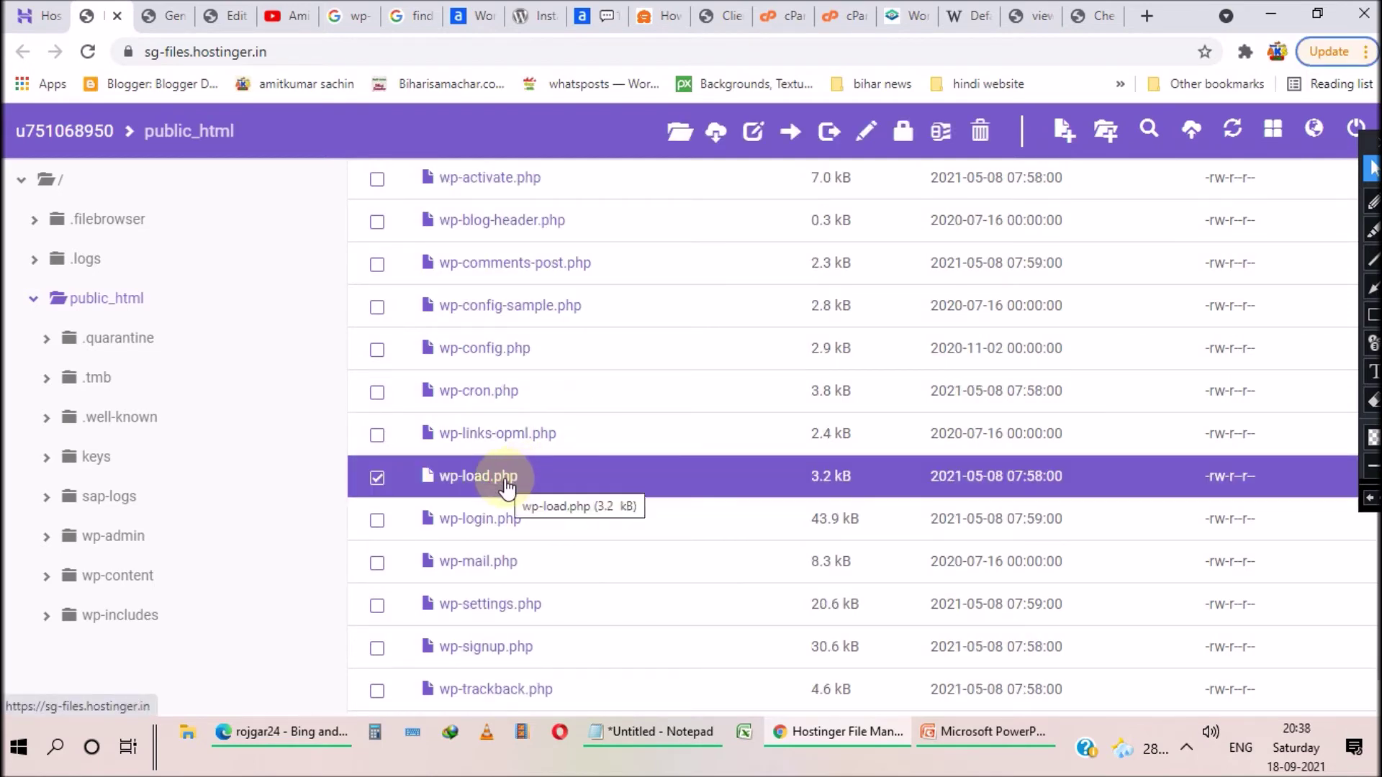
pyautogui.doubleClick(506, 478)
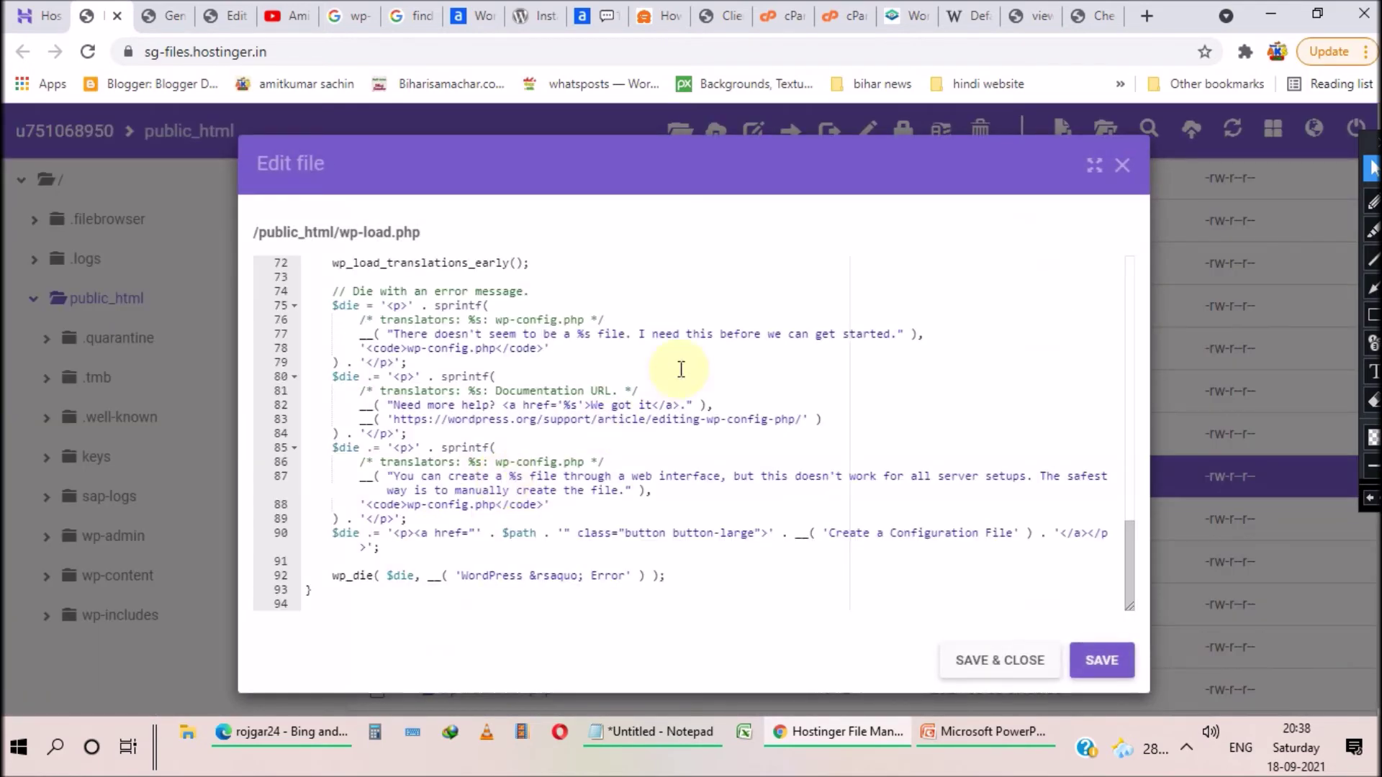
pyautogui.scroll(10, 561, 392)
pyautogui.scroll(2, 559, 394)
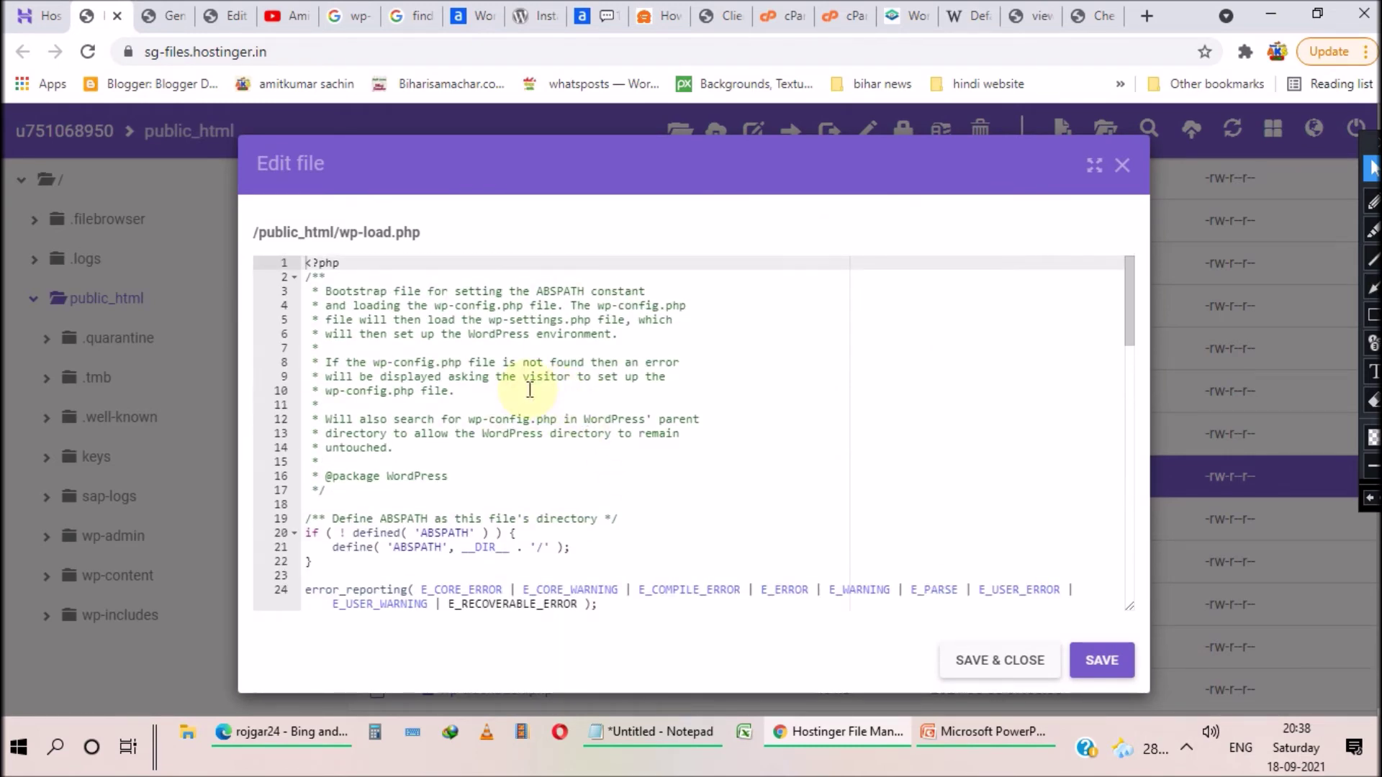
pyautogui.scroll(-5, 530, 390)
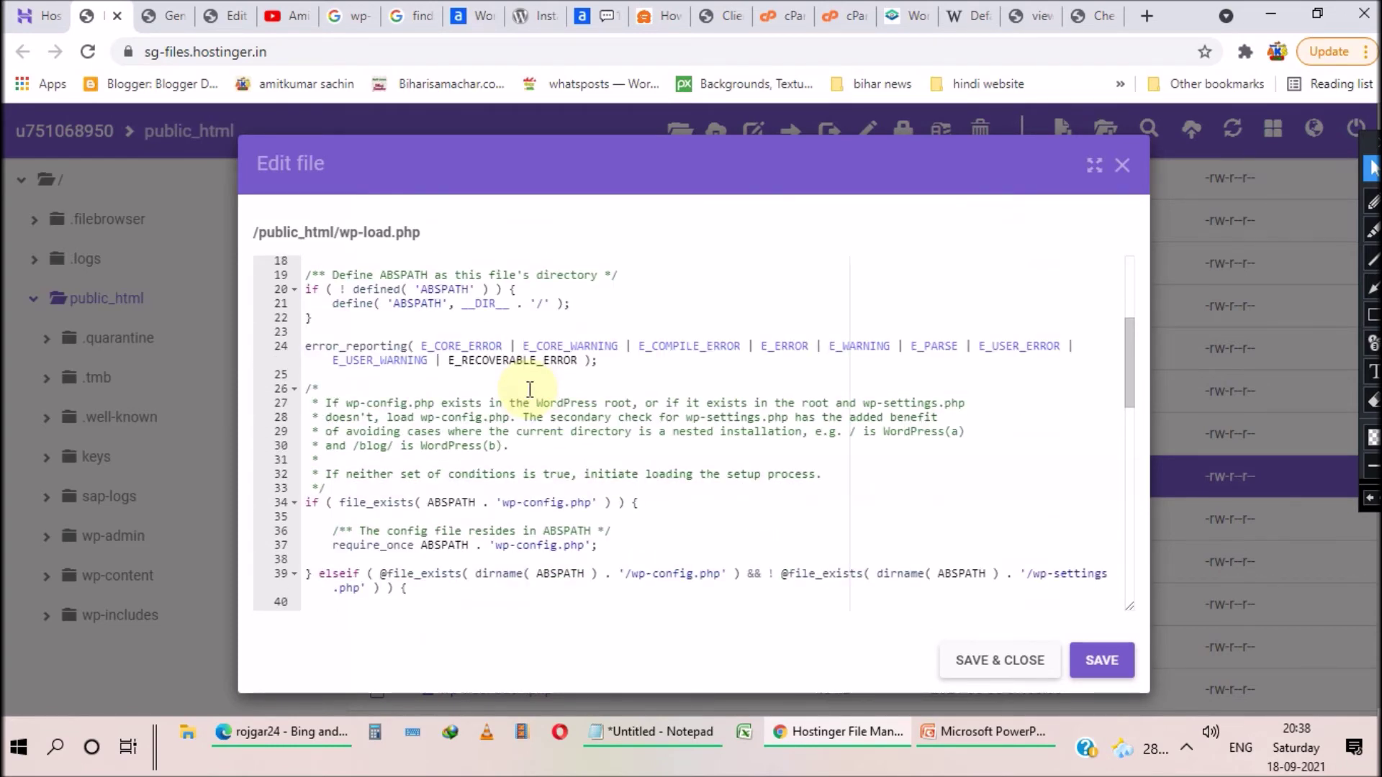
# Step: Search Google for the default WordPress load.php file and open the GitHub result for WordPress/wp-load.php at master
pyautogui.hotkey('ctrl', 't')
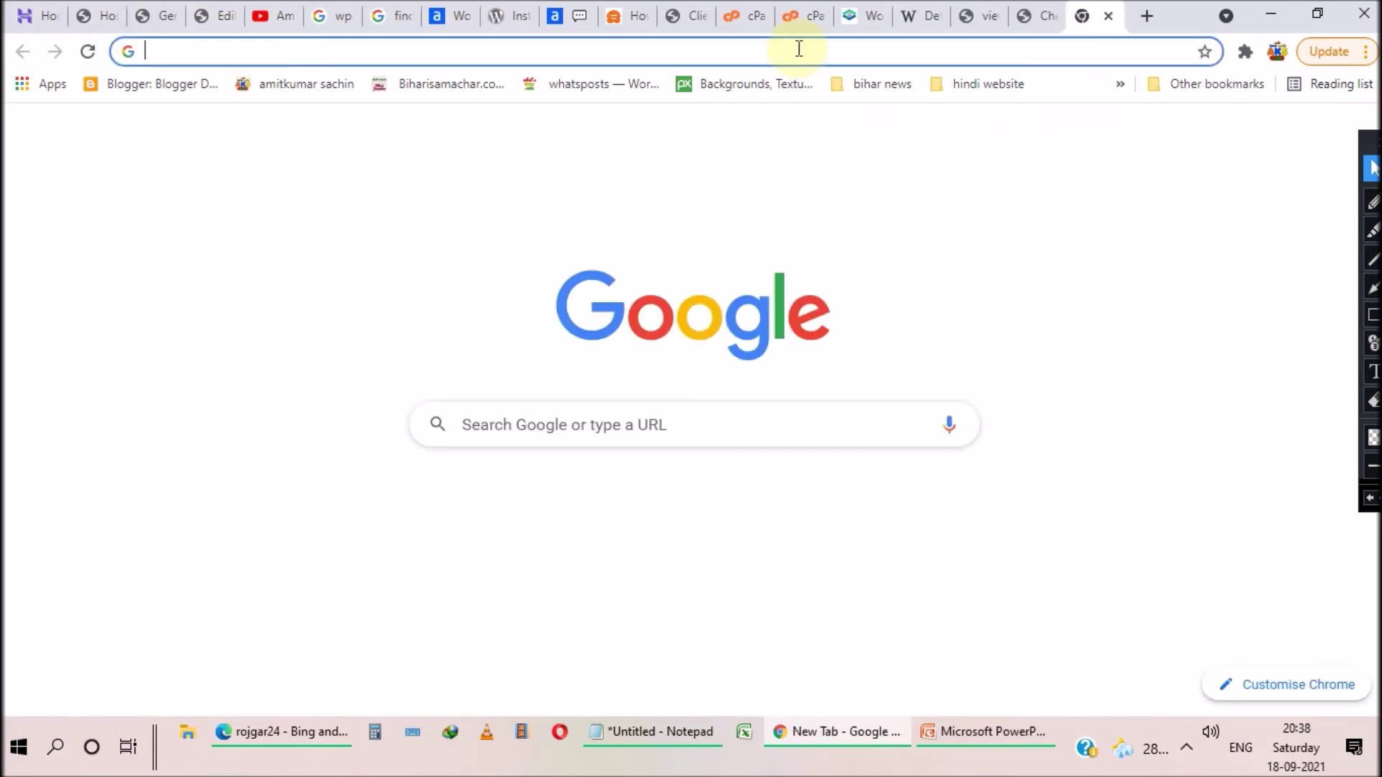
pyautogui.hotkey('ctrl', 'v')
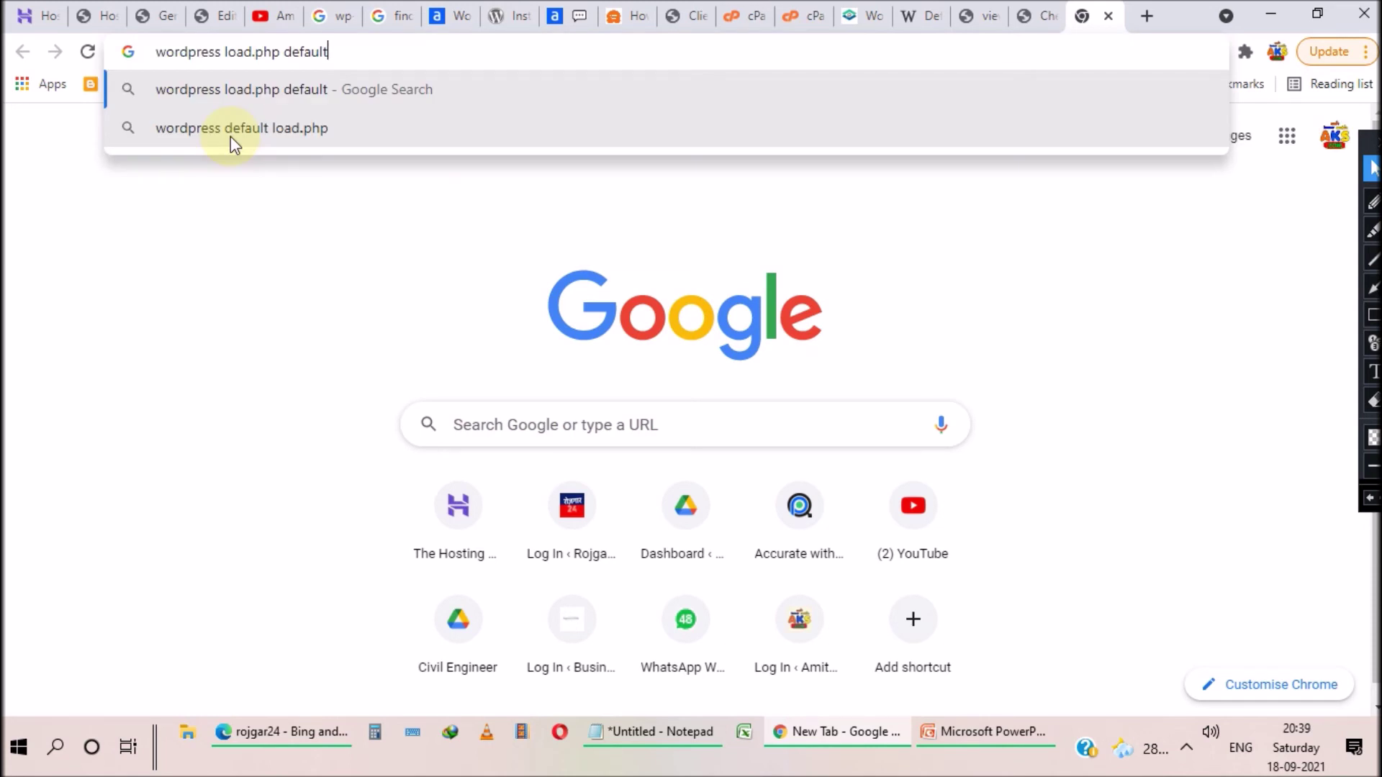
pyautogui.click(231, 136)
pyautogui.moveTo(167, 348)
pyautogui.mouseDown()
pyautogui.moveTo(494, 532)
pyautogui.moveTo(840, 503)
pyautogui.mouseUp()
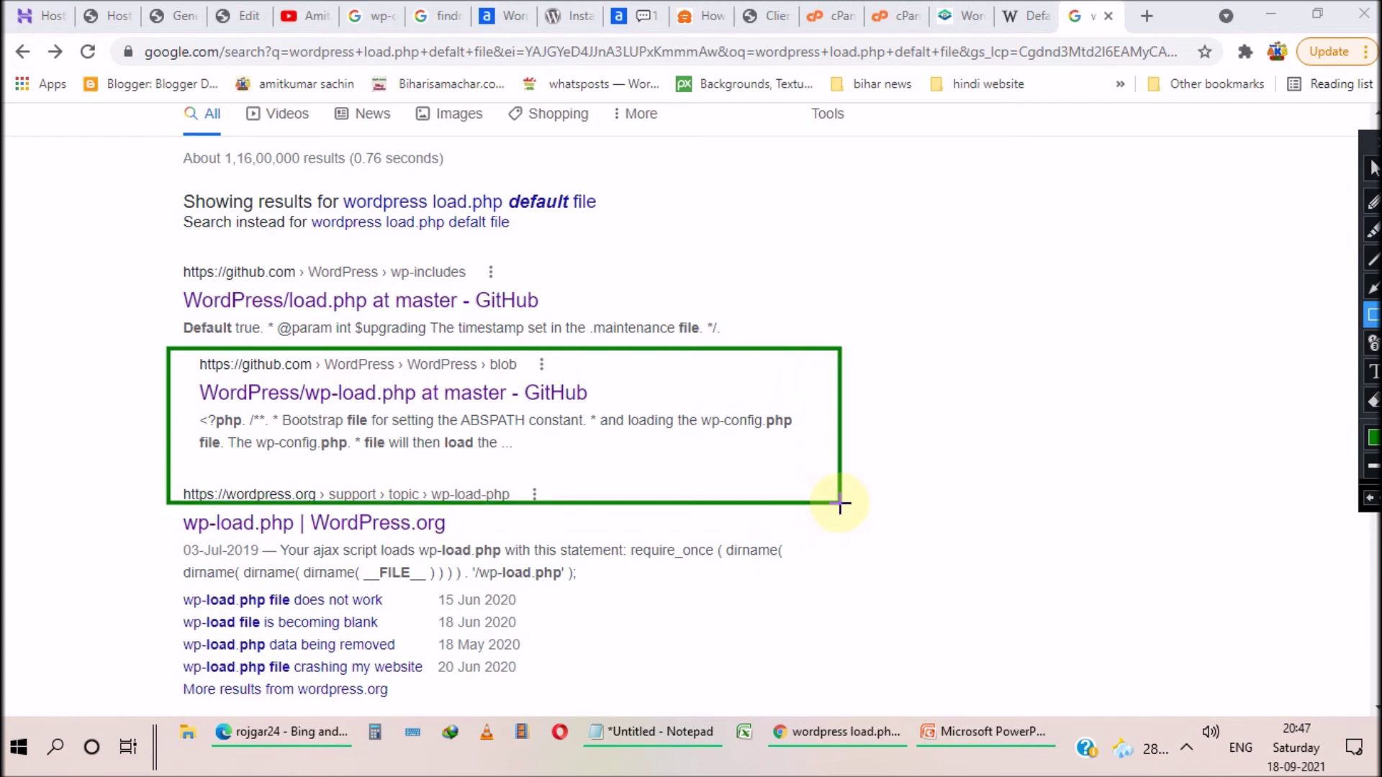
pyautogui.click(1371, 167)
pyautogui.click(447, 393)
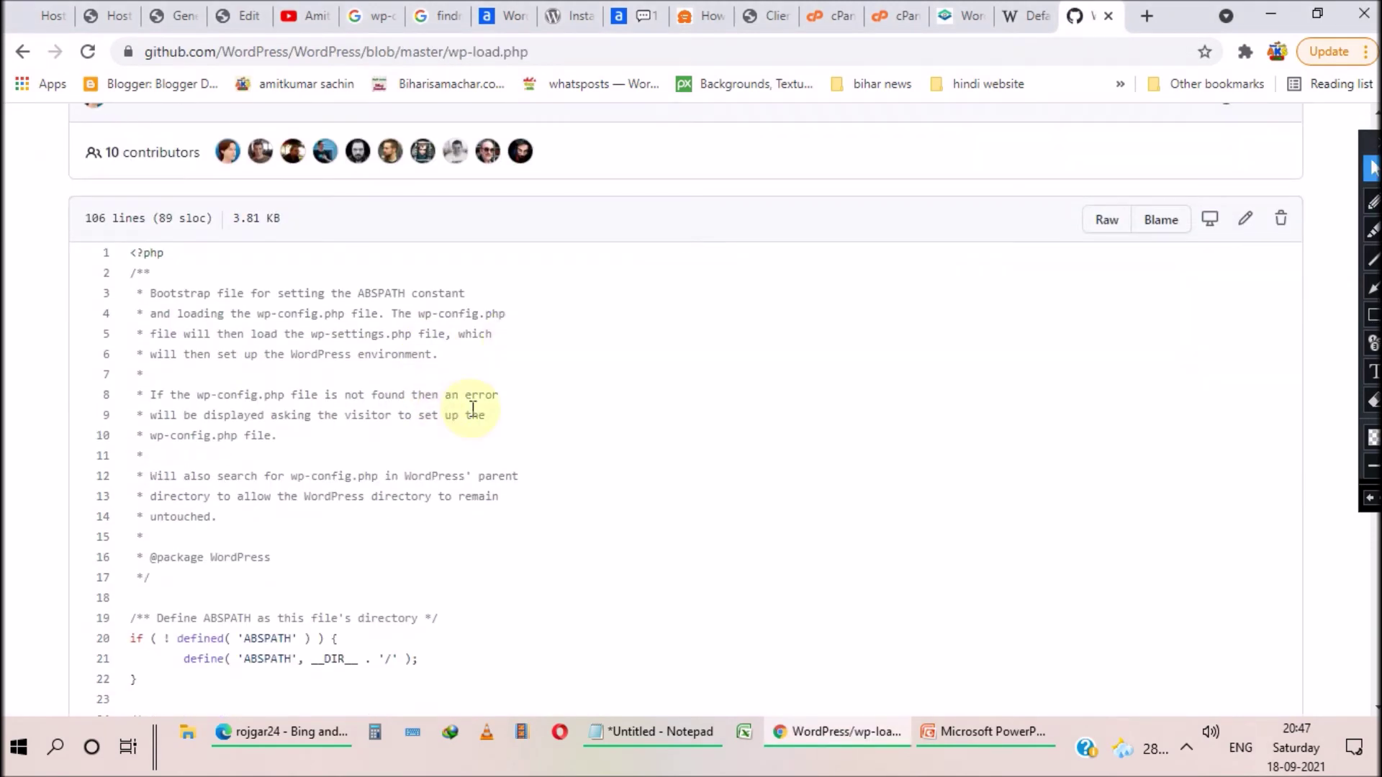
# Step: Read the GitHub wp-load.php to its end and compare it with the site's wp-load.php in the Hostinger file editor
pyautogui.scroll(-9, 448, 405)
pyautogui.scroll(-16, 385, 416)
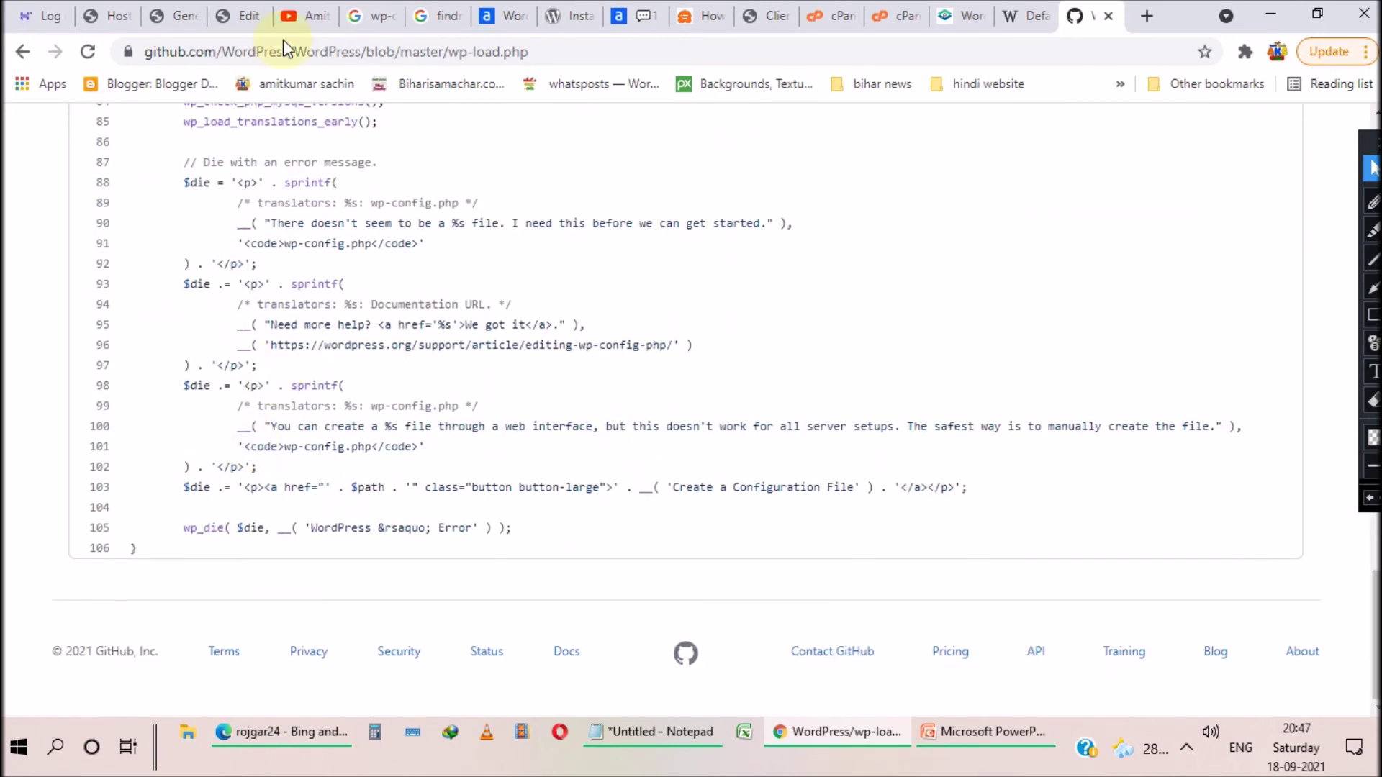
pyautogui.click(108, 15)
pyautogui.scroll(-5, 583, 364)
pyautogui.scroll(-7, 551, 376)
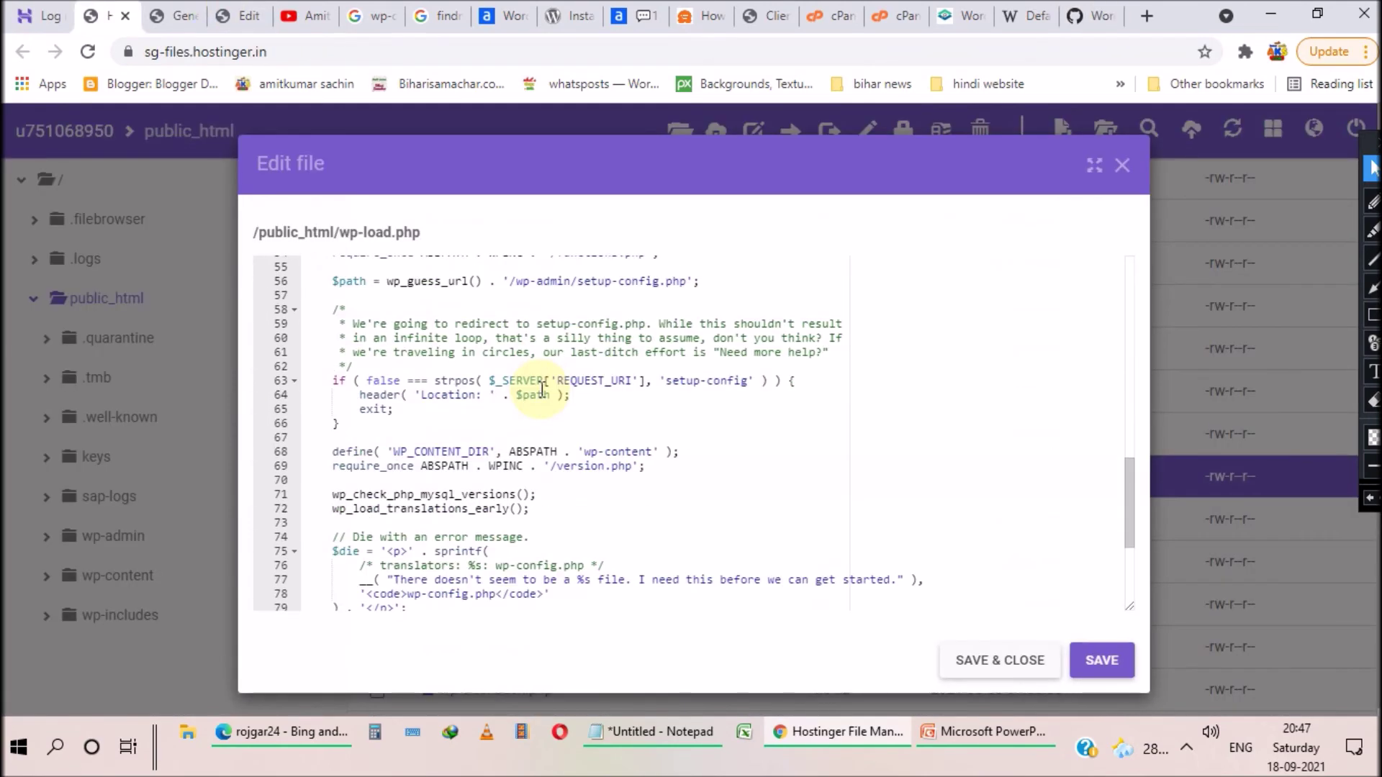
pyautogui.scroll(3, 553, 379)
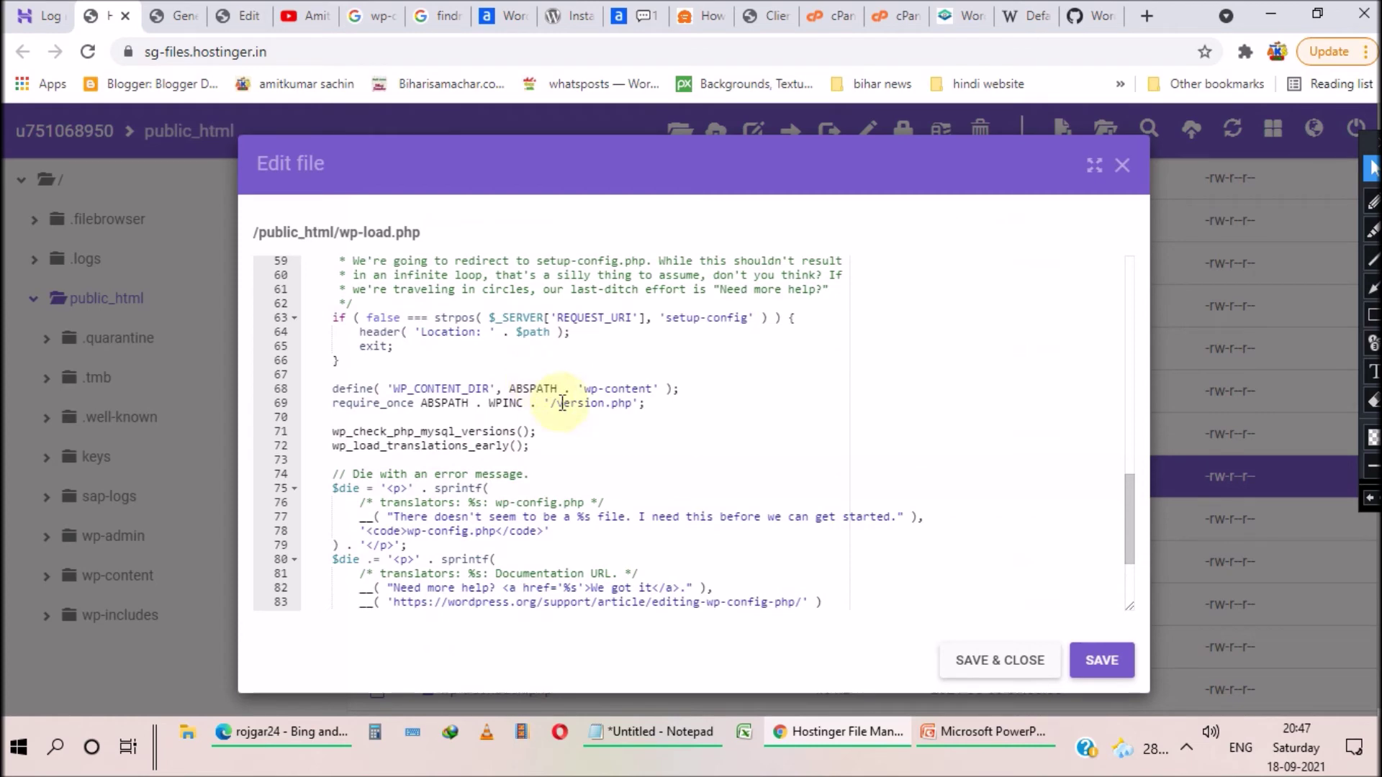
pyautogui.scroll(-4, 518, 436)
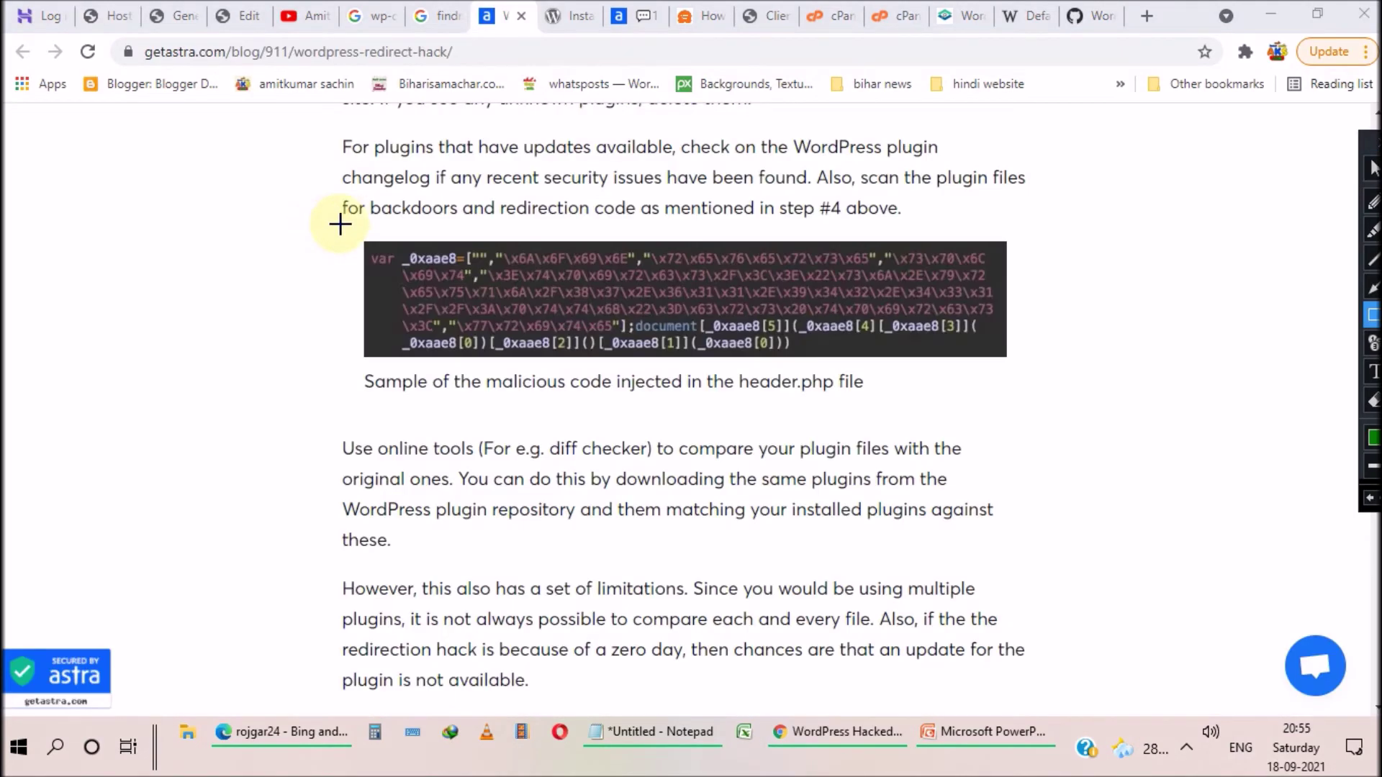
# Step: Examine the getastra.com article's samples of malicious code injected in header.php and hidden in .htaccess
pyautogui.moveTo(339, 223)
pyautogui.mouseDown()
pyautogui.moveTo(375, 299)
pyautogui.moveTo(540, 378)
pyautogui.moveTo(1017, 383)
pyautogui.mouseUp()
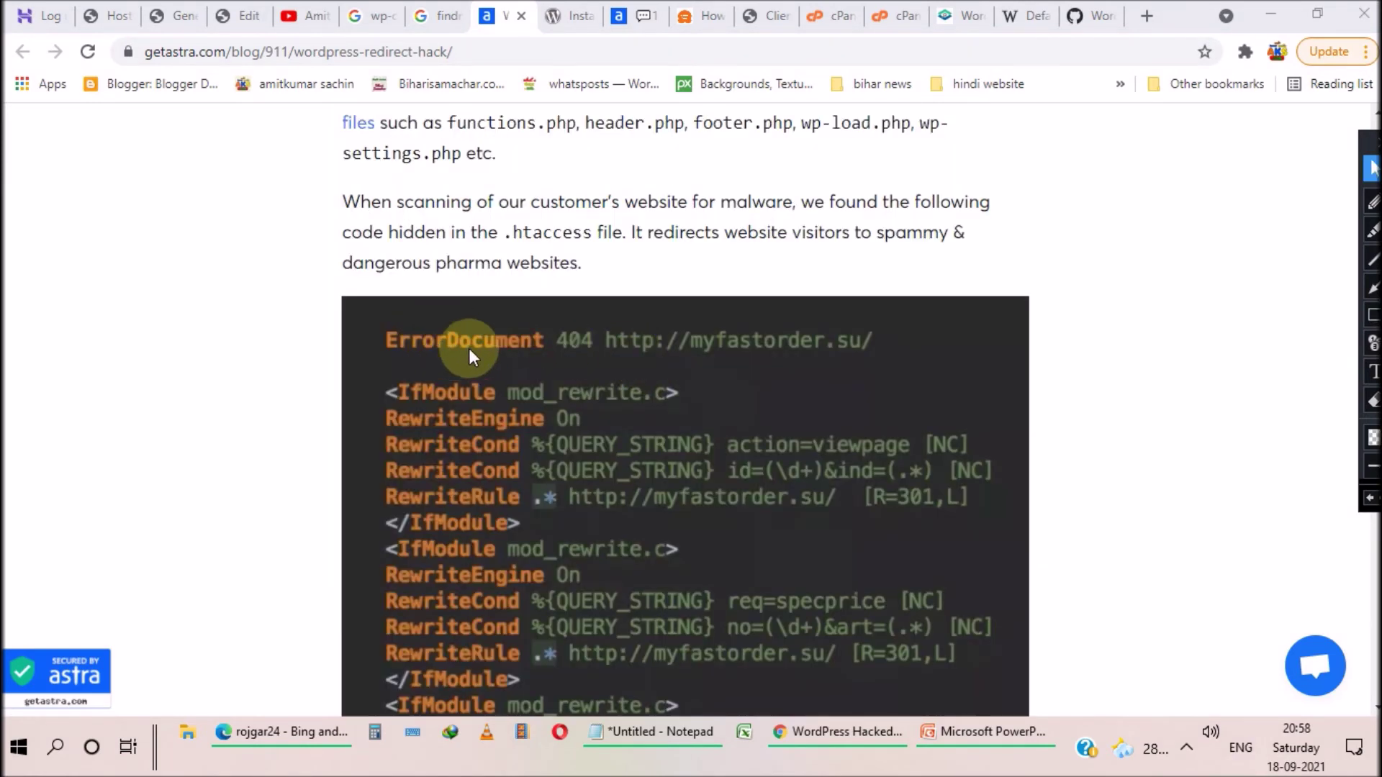
pyautogui.scroll(-1, 550, 370)
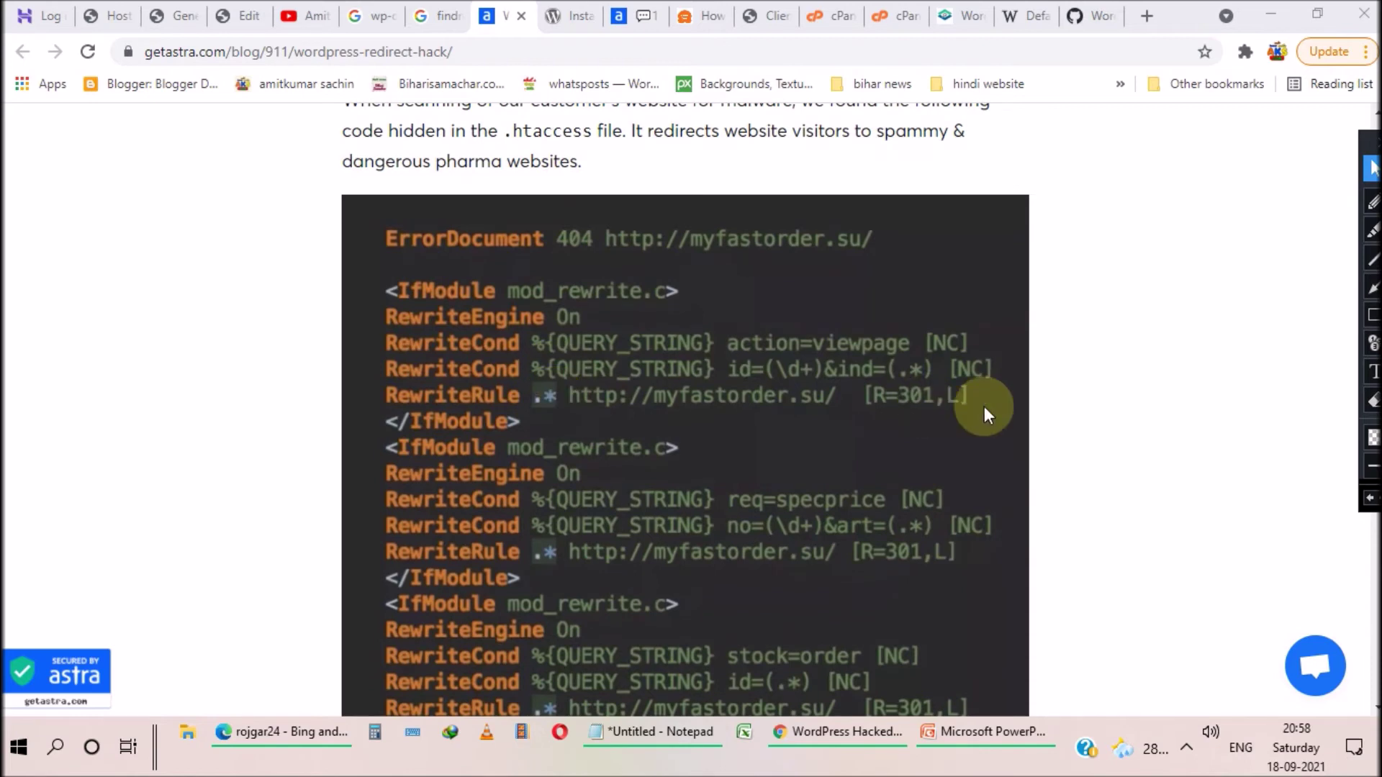
pyautogui.scroll(-4, 507, 417)
pyautogui.scroll(-1, 669, 433)
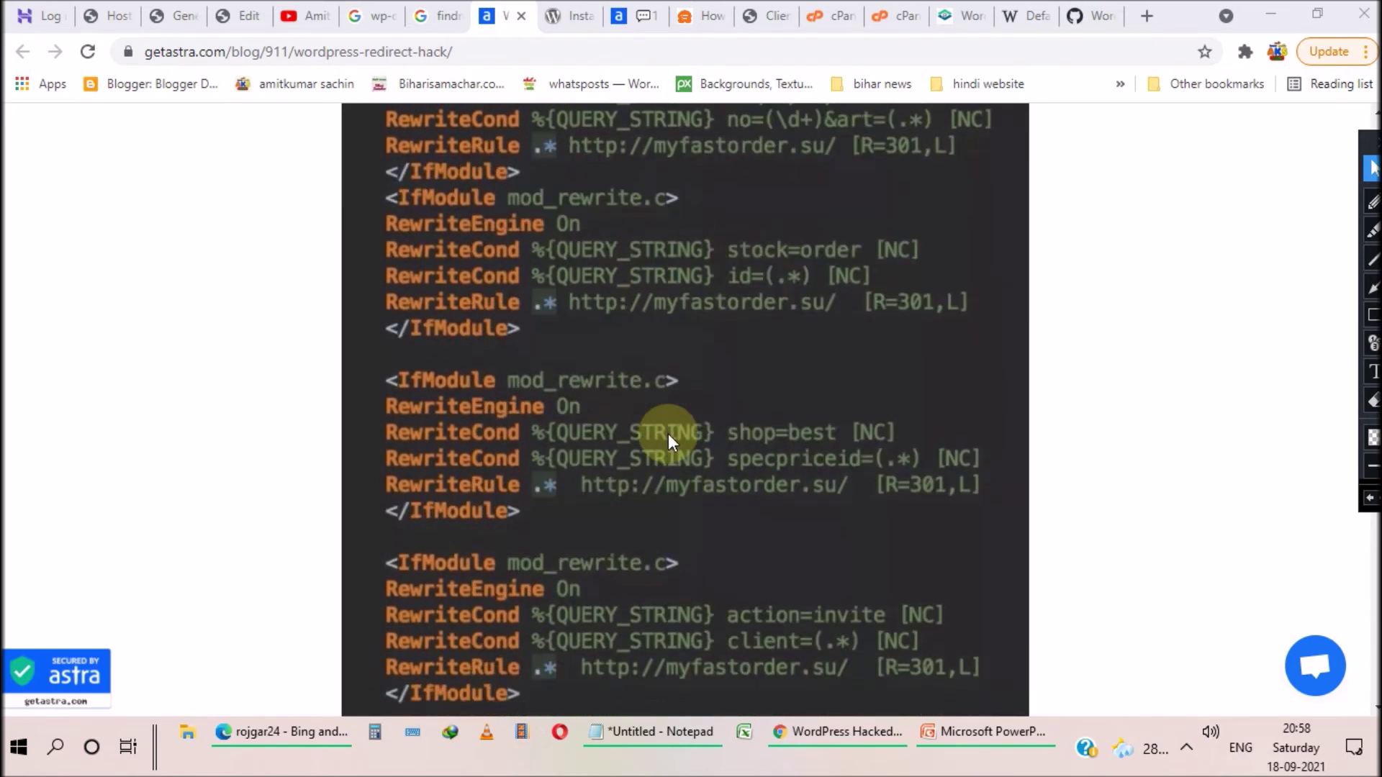
pyautogui.scroll(-3, 584, 445)
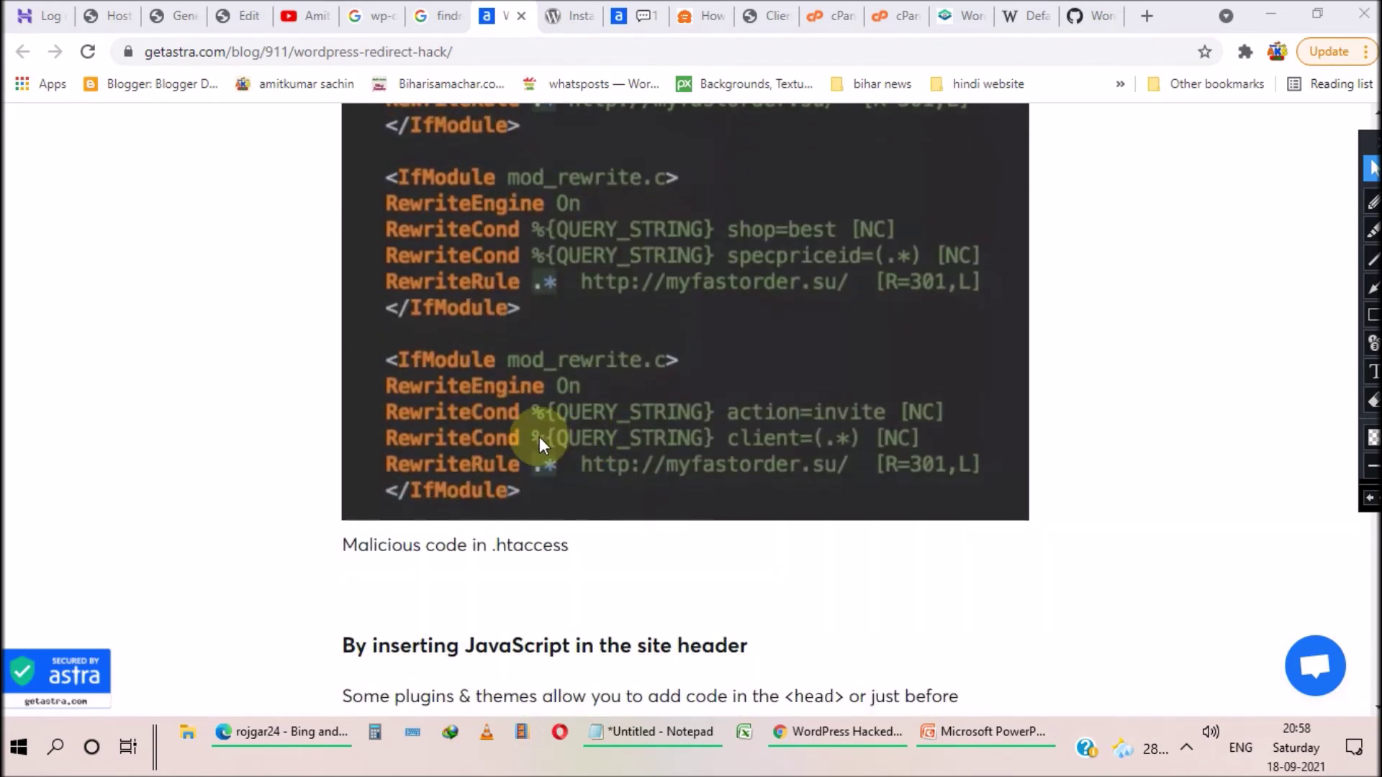
pyautogui.scroll(2, 539, 438)
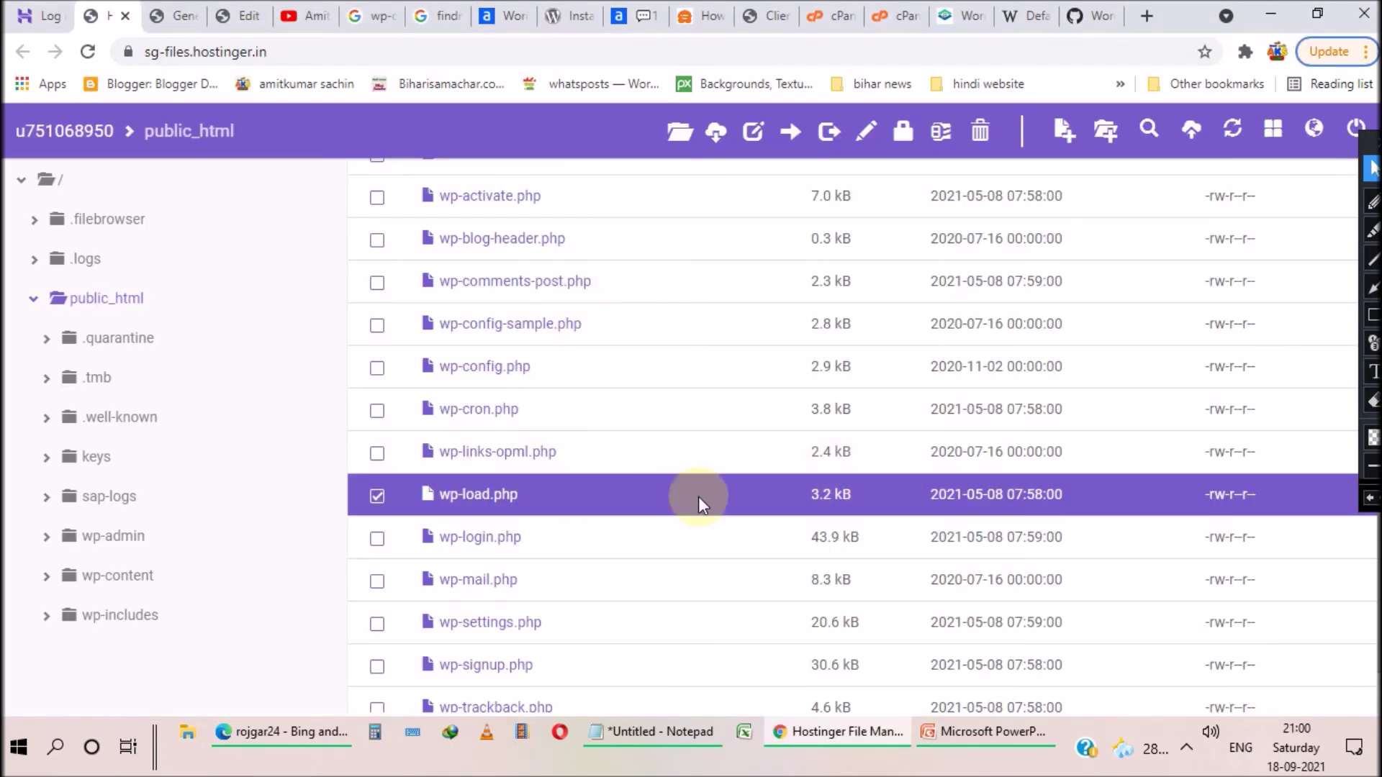
# Step: Check the modification date of wp-load.php in public_html and go through the folders in wp-content/plugins
pyautogui.moveTo(930, 492); pyautogui.dragTo(1059, 494)
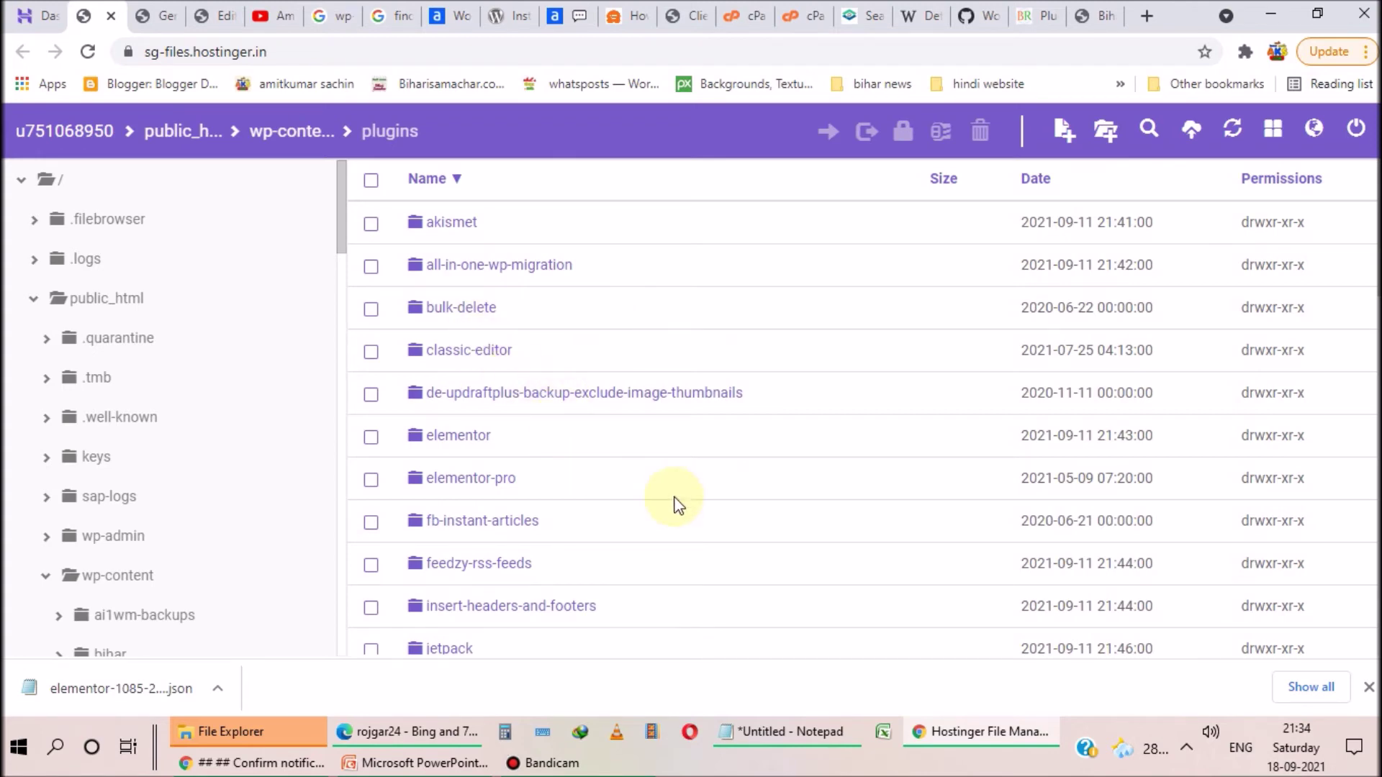
pyautogui.scroll(-4, 578, 489)
pyautogui.scroll(-3, 578, 489)
pyautogui.scroll(-10, 568, 479)
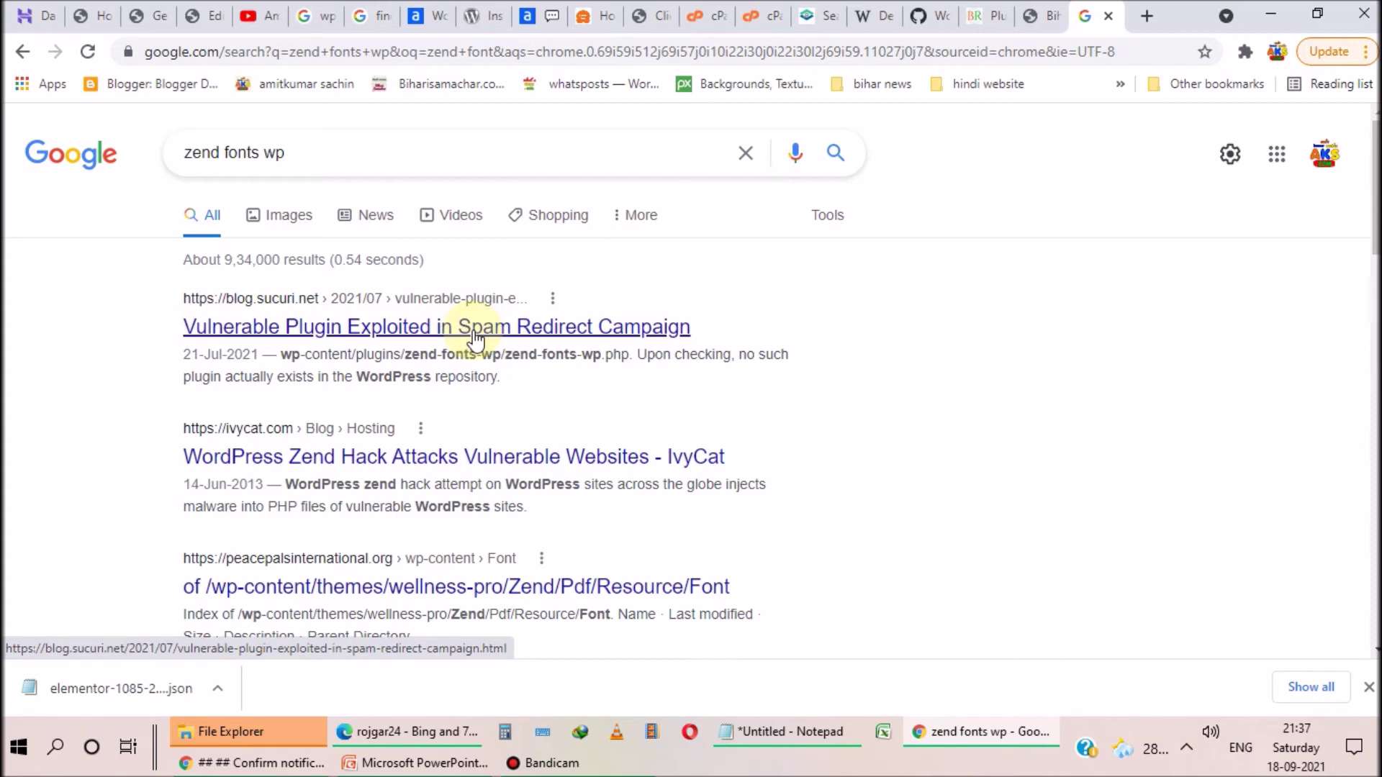
# Step: Look through the Google results for "zend fonts wp"
pyautogui.scroll(-5, 504, 400)
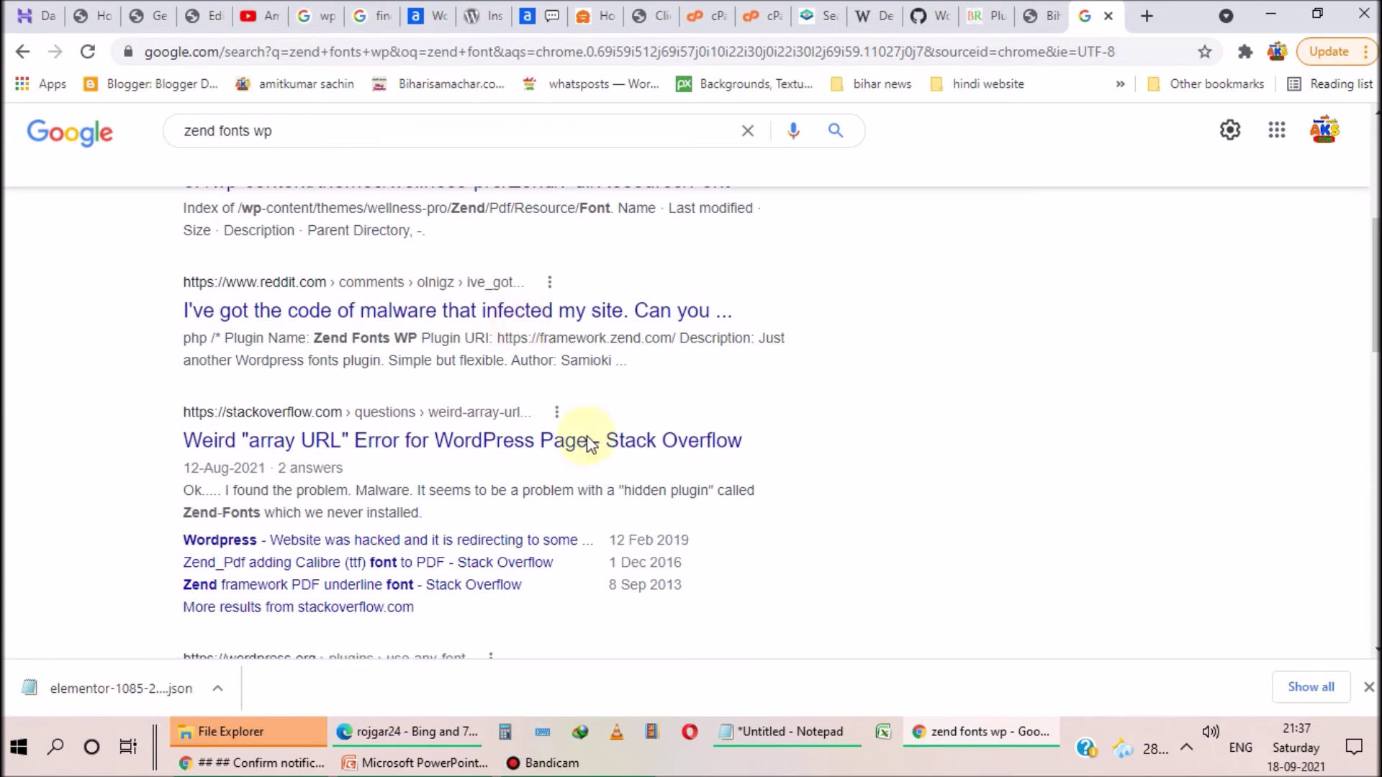
pyautogui.scroll(4, 993, 529)
pyautogui.scroll(1, 993, 529)
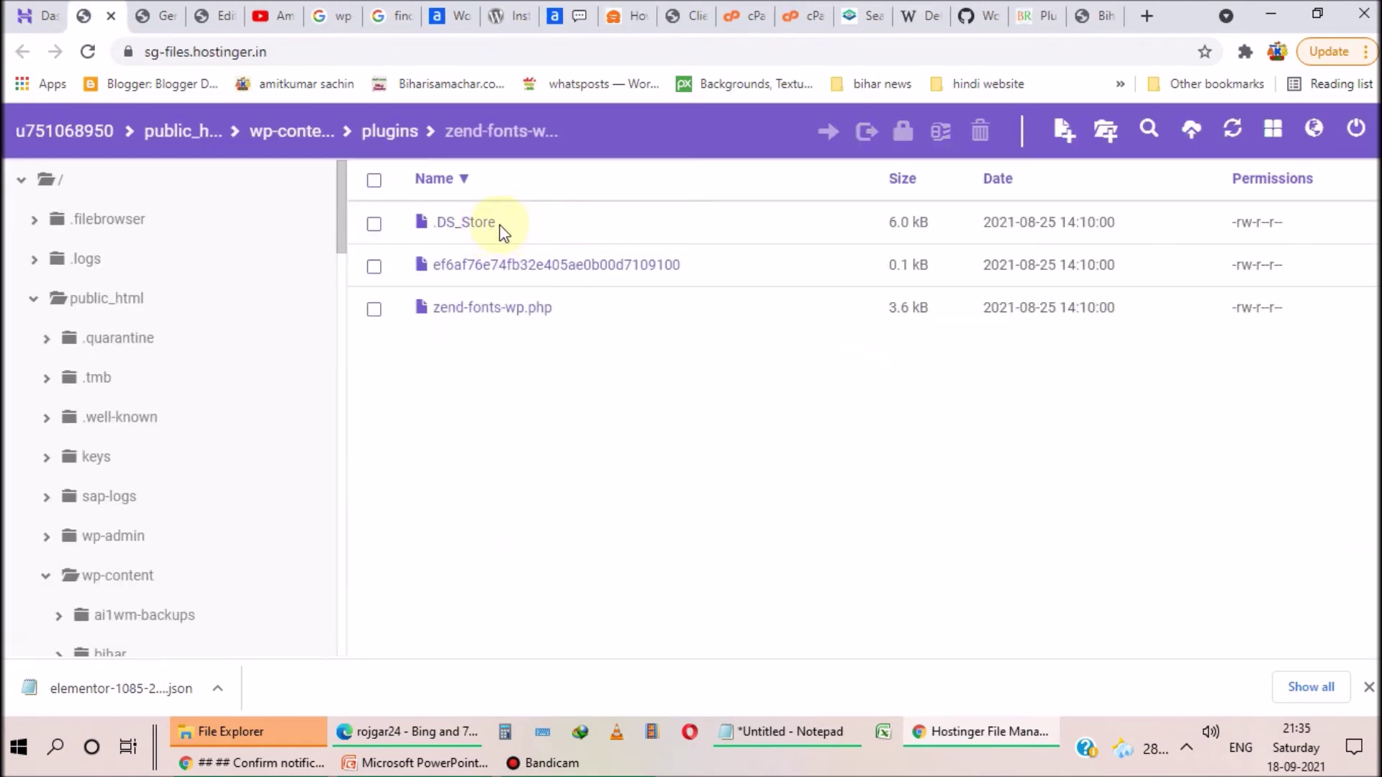
# Step: Inspect the contents of the .DS_Store file in the zend-fonts-wp plugin folder and close it without saving
pyautogui.click(526, 224)
pyautogui.doubleClick(527, 222)
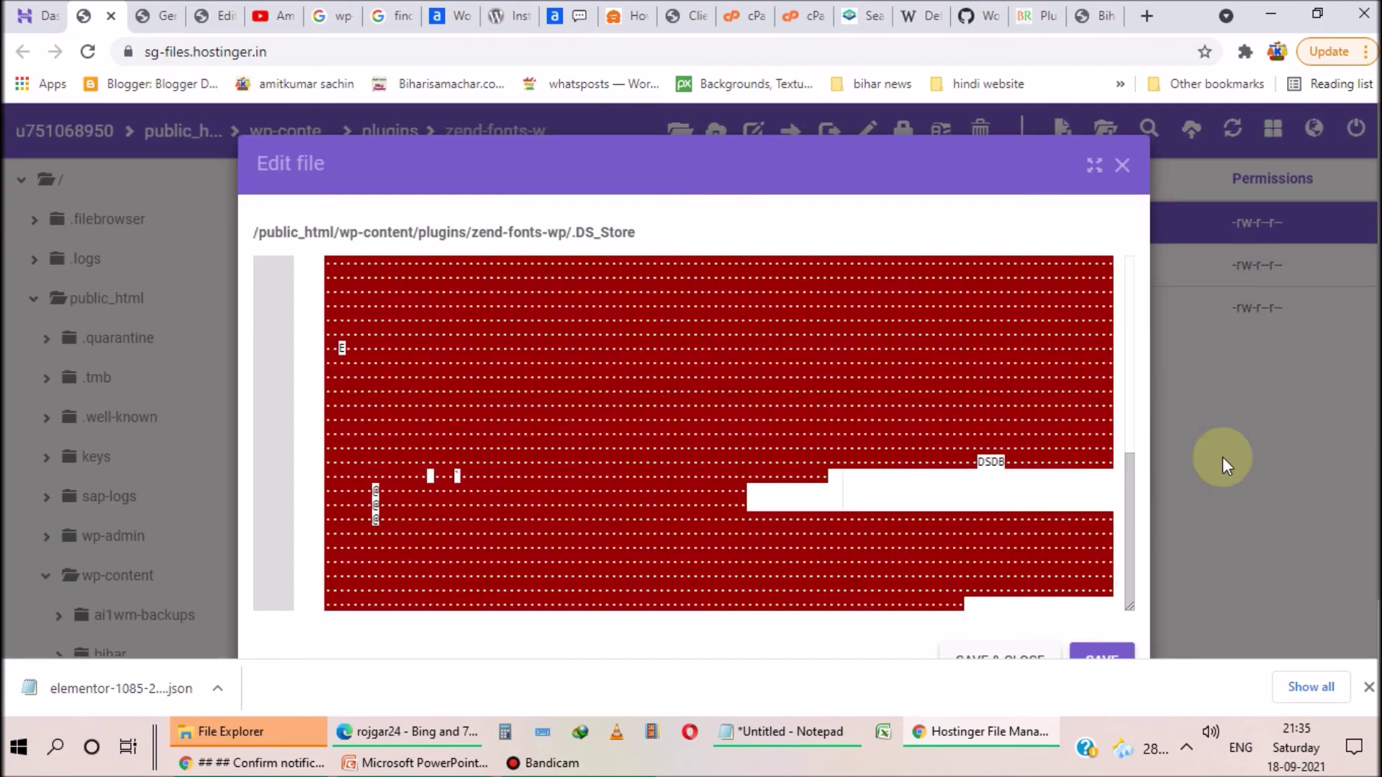
pyautogui.click(958, 390)
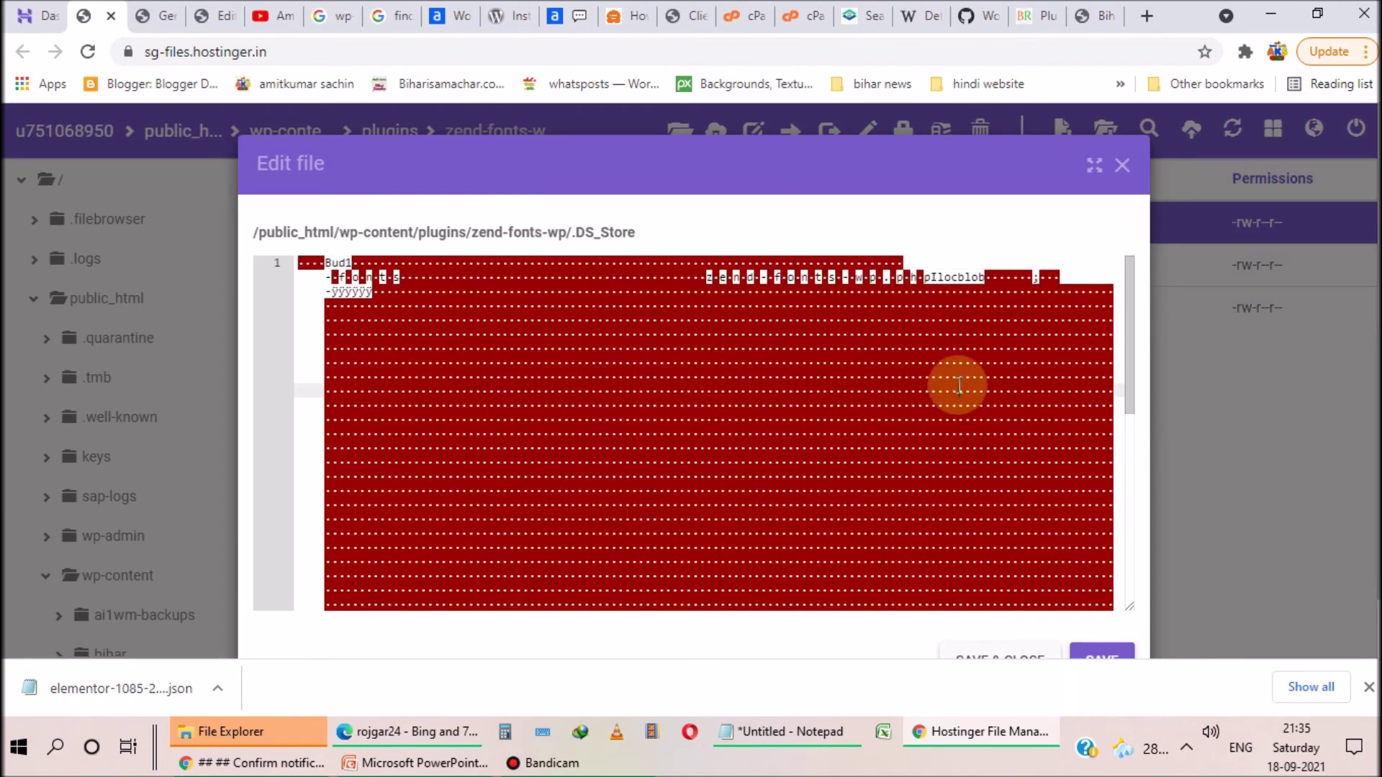
pyautogui.click(1122, 164)
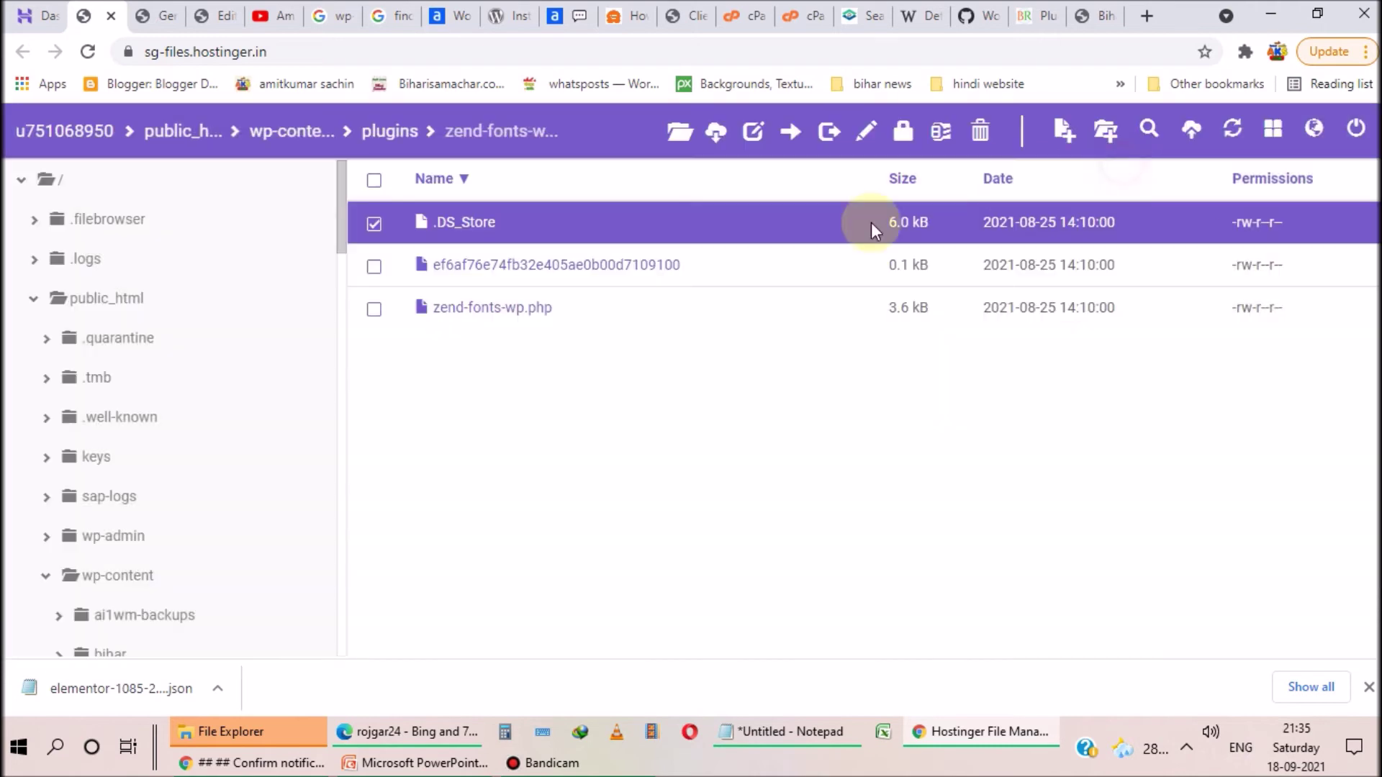
# Step: Read zend-fonts-wp.php in the zend-fonts-wp plugin folder through to its redirect() function and close it without saving
pyautogui.click(500, 279)
pyautogui.doubleClick(487, 312)
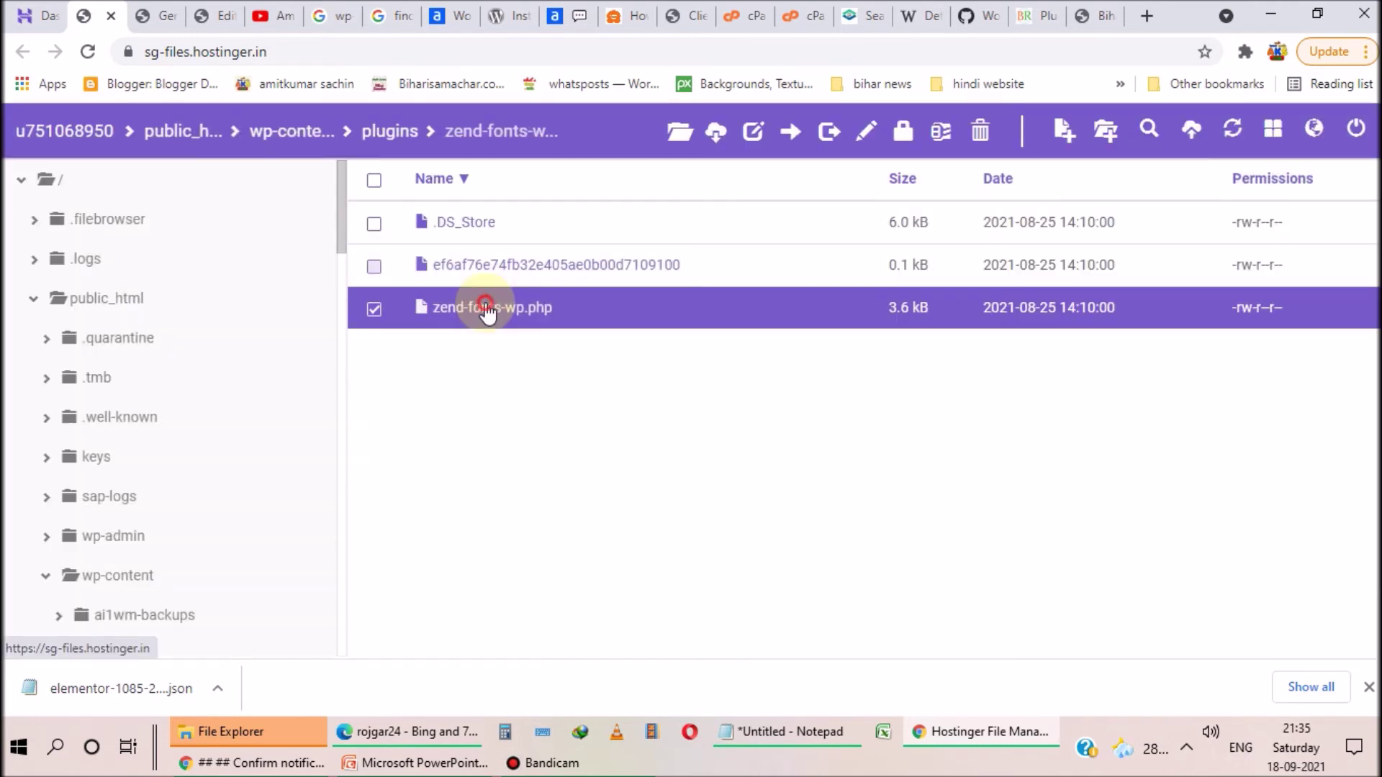
pyautogui.scroll(-1, 410, 349)
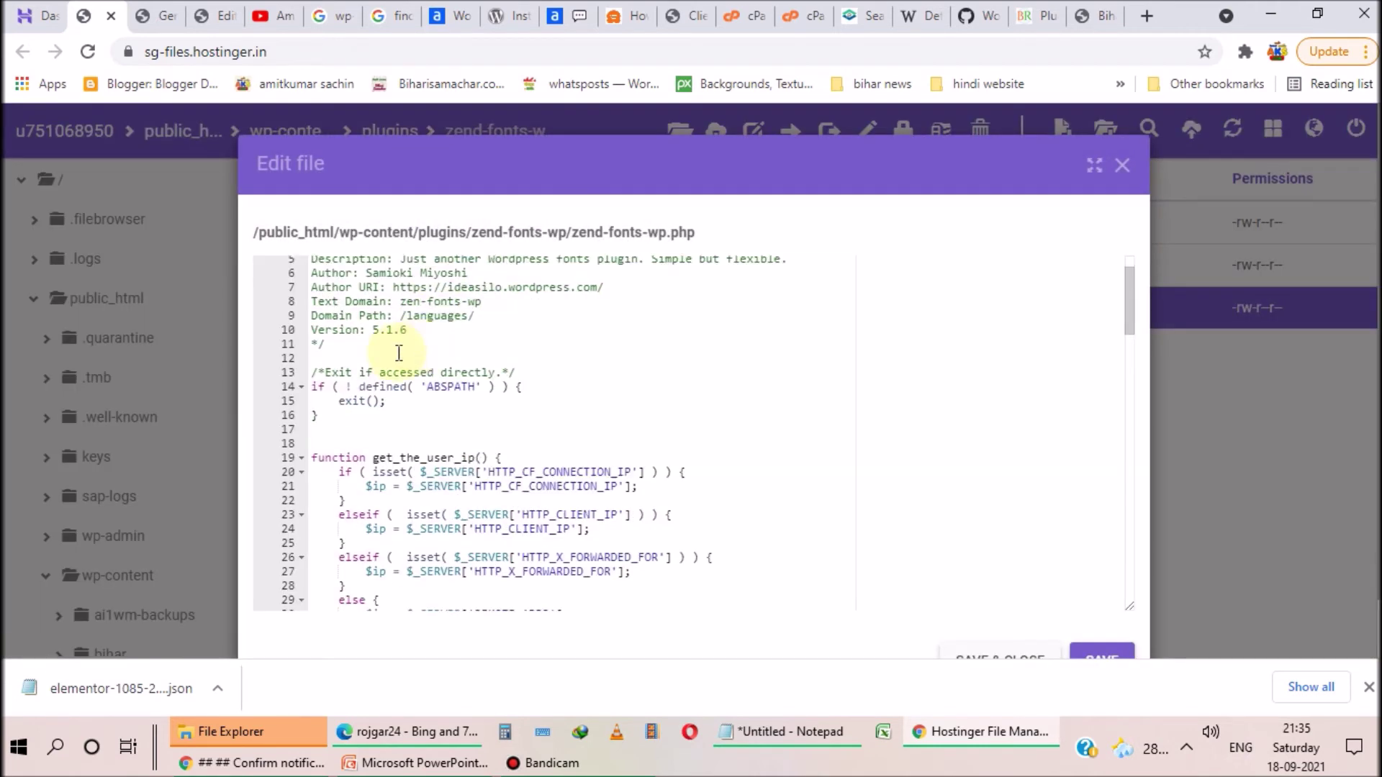
pyautogui.scroll(-1, 453, 411)
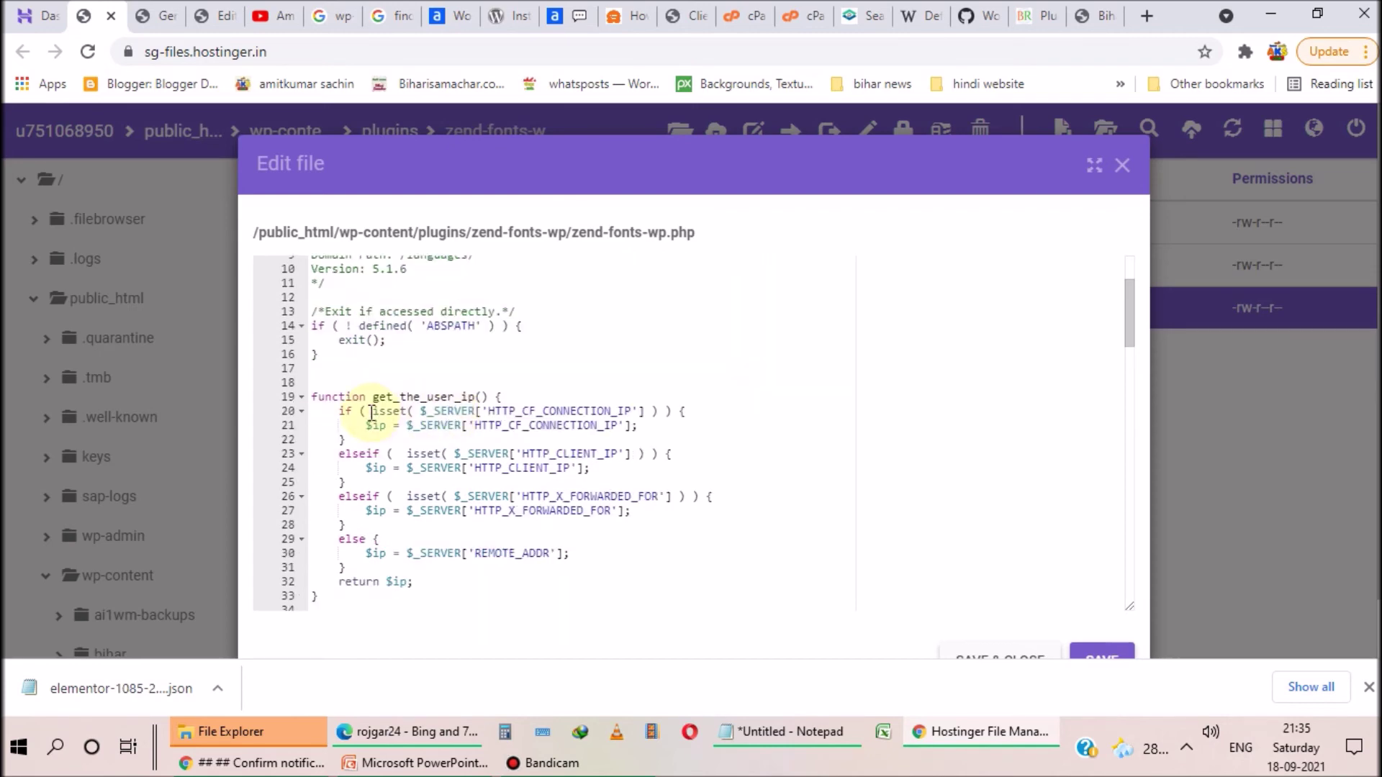
pyautogui.scroll(-3, 576, 432)
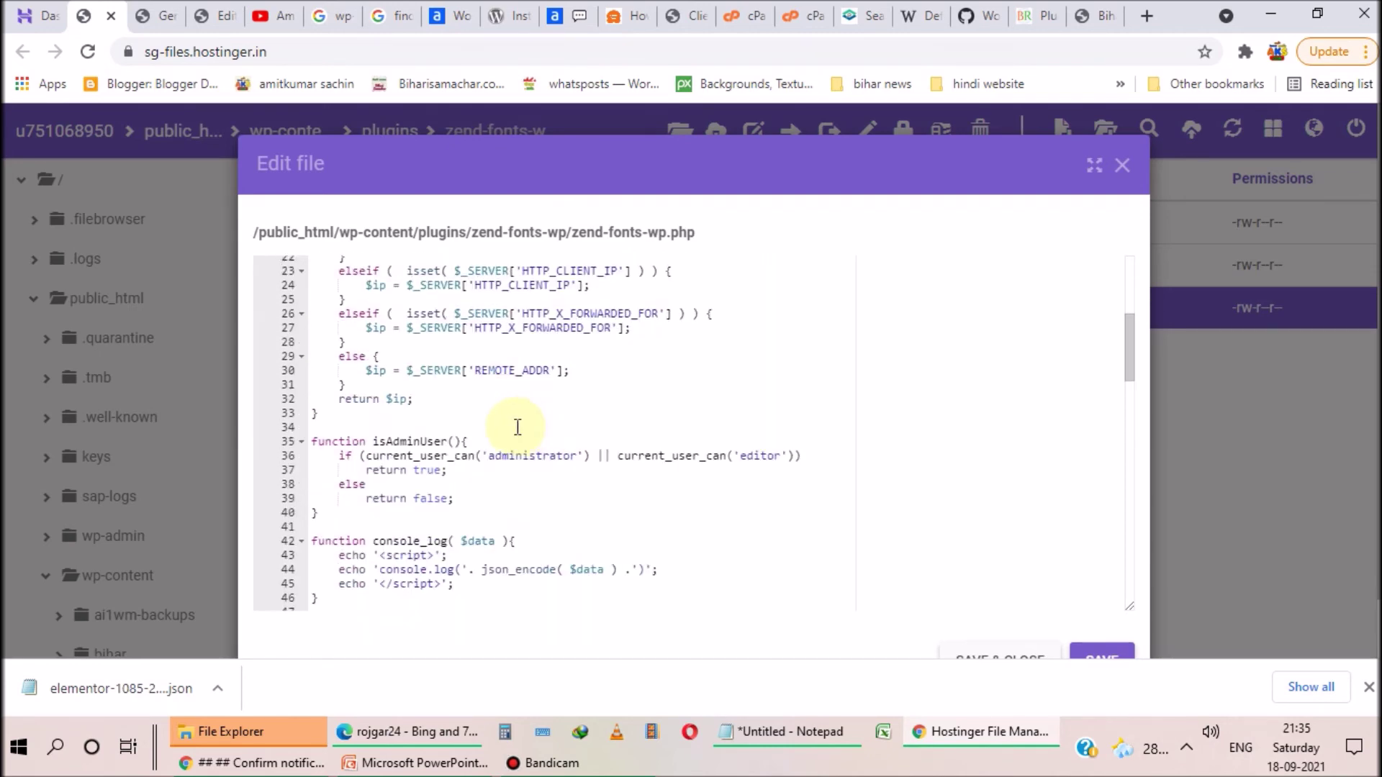
pyautogui.scroll(-8, 518, 417)
pyautogui.scroll(-5, 512, 405)
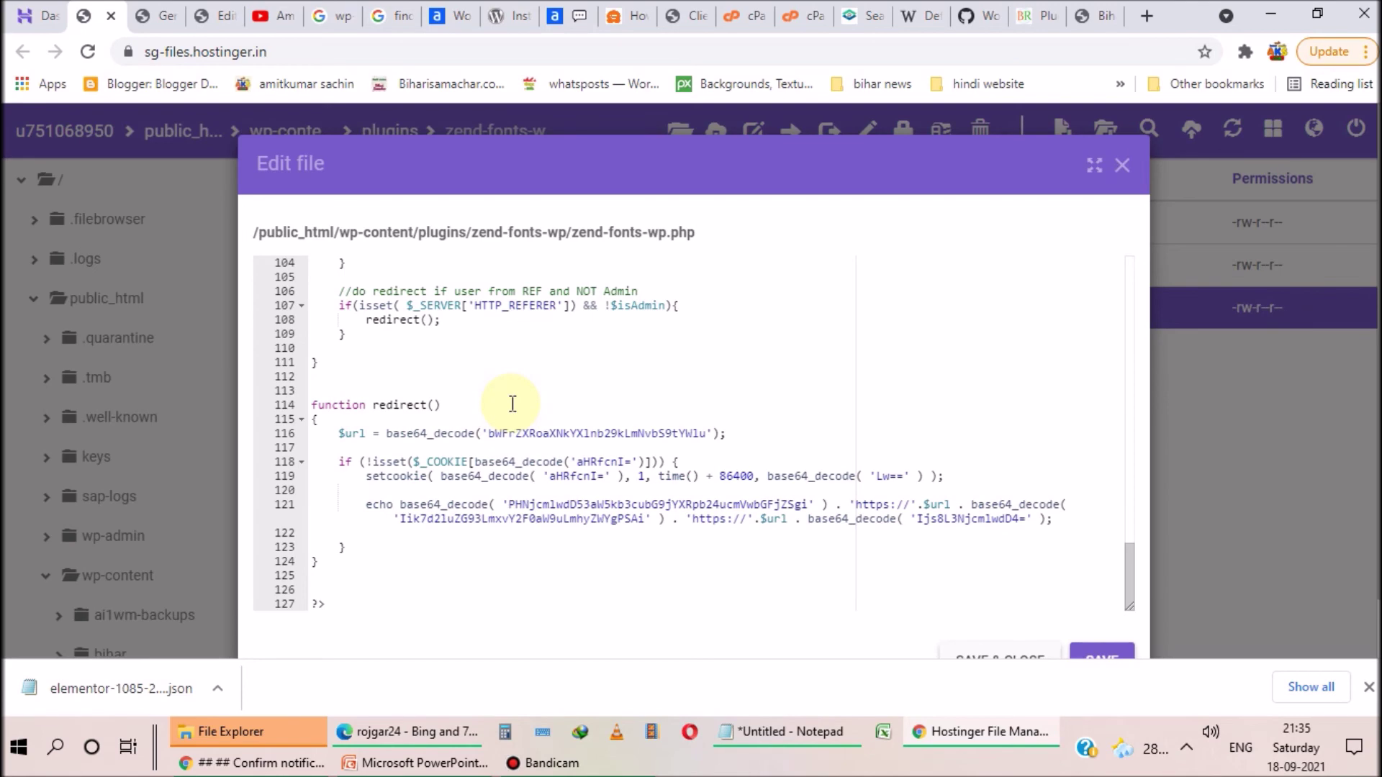
pyautogui.click(1122, 166)
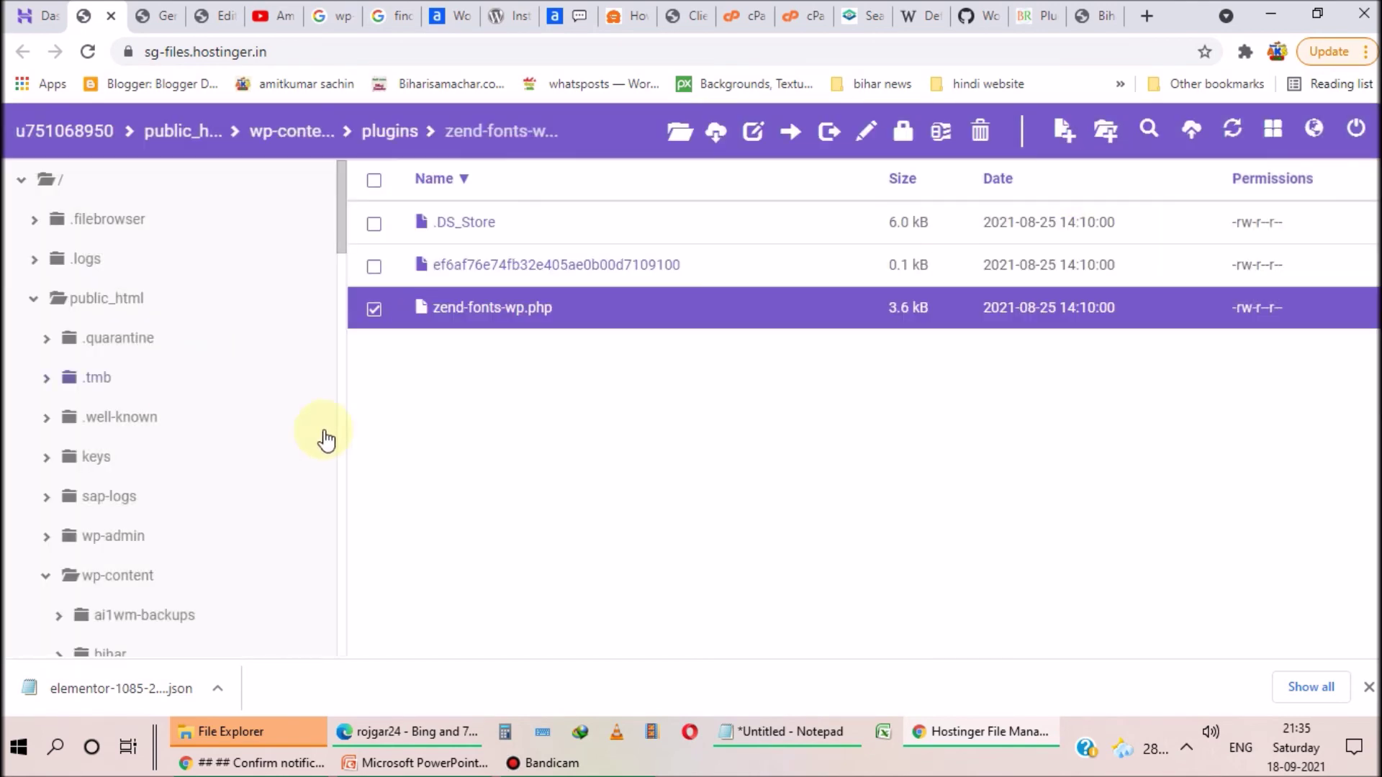
# Step: Return to wp-content/plugins and delete the zend-fonts-wp plugin folder
pyautogui.click(380, 126)
pyautogui.scroll(-15, 370, 570)
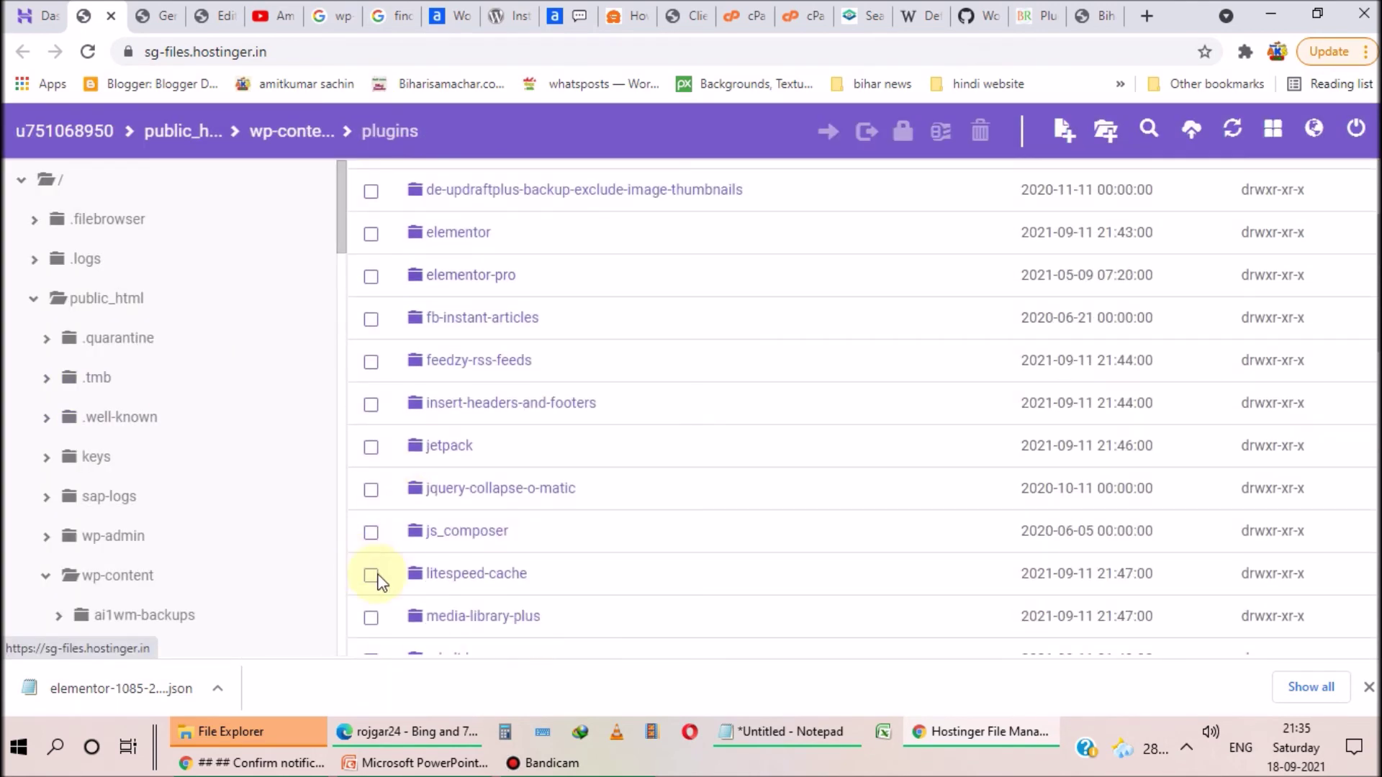
pyautogui.click(371, 549)
pyautogui.press('Delete')
pyautogui.click(922, 286)
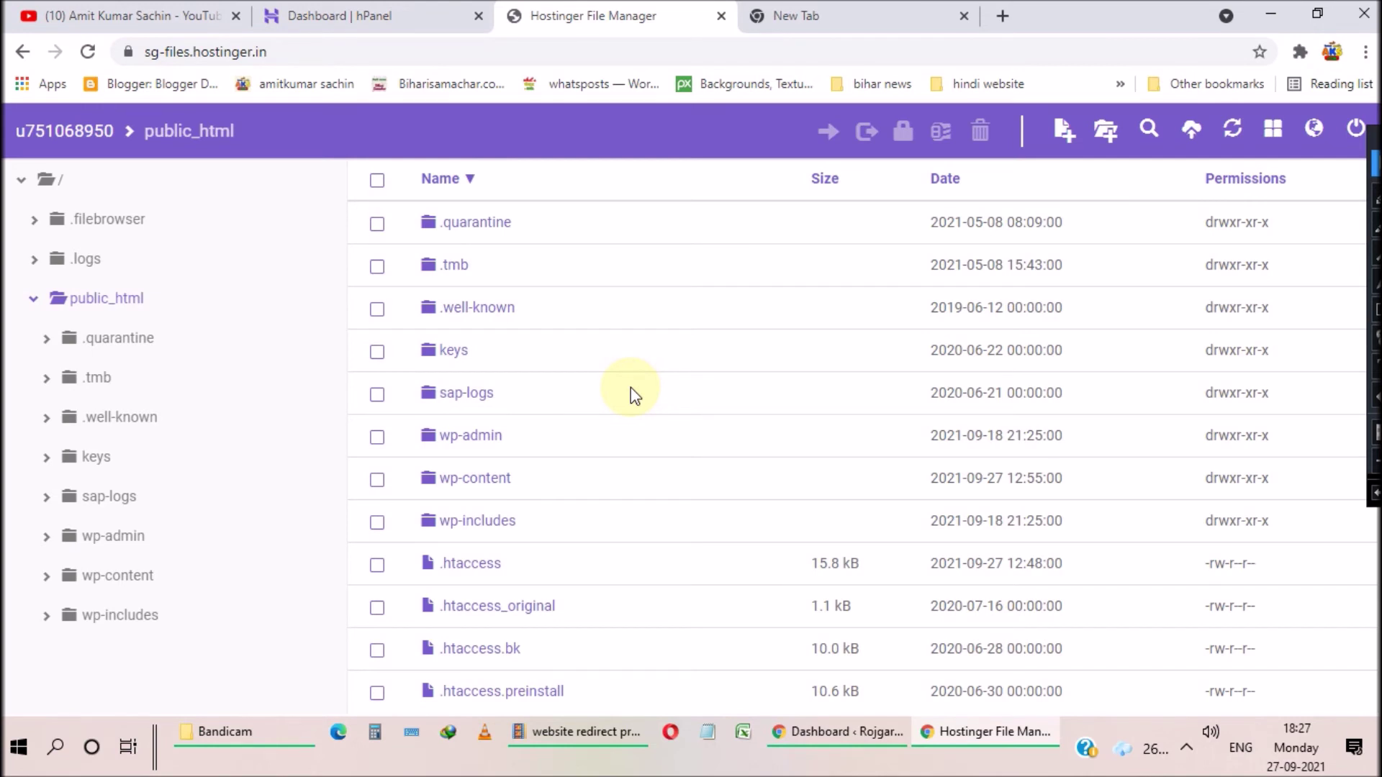
# Step: Open wp-content inside public_html and select its plugins and themes folders
pyautogui.scroll(-3, 594, 425)
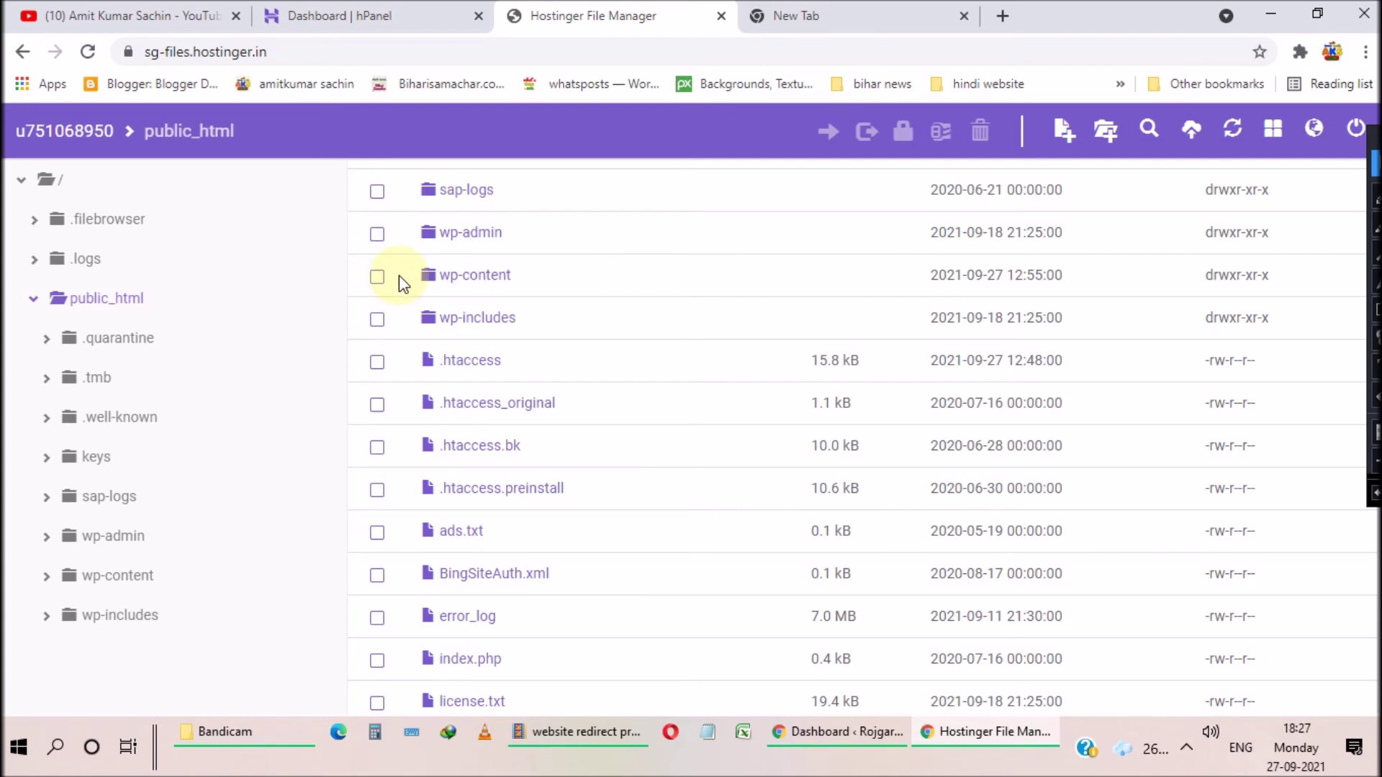
pyautogui.click(475, 277)
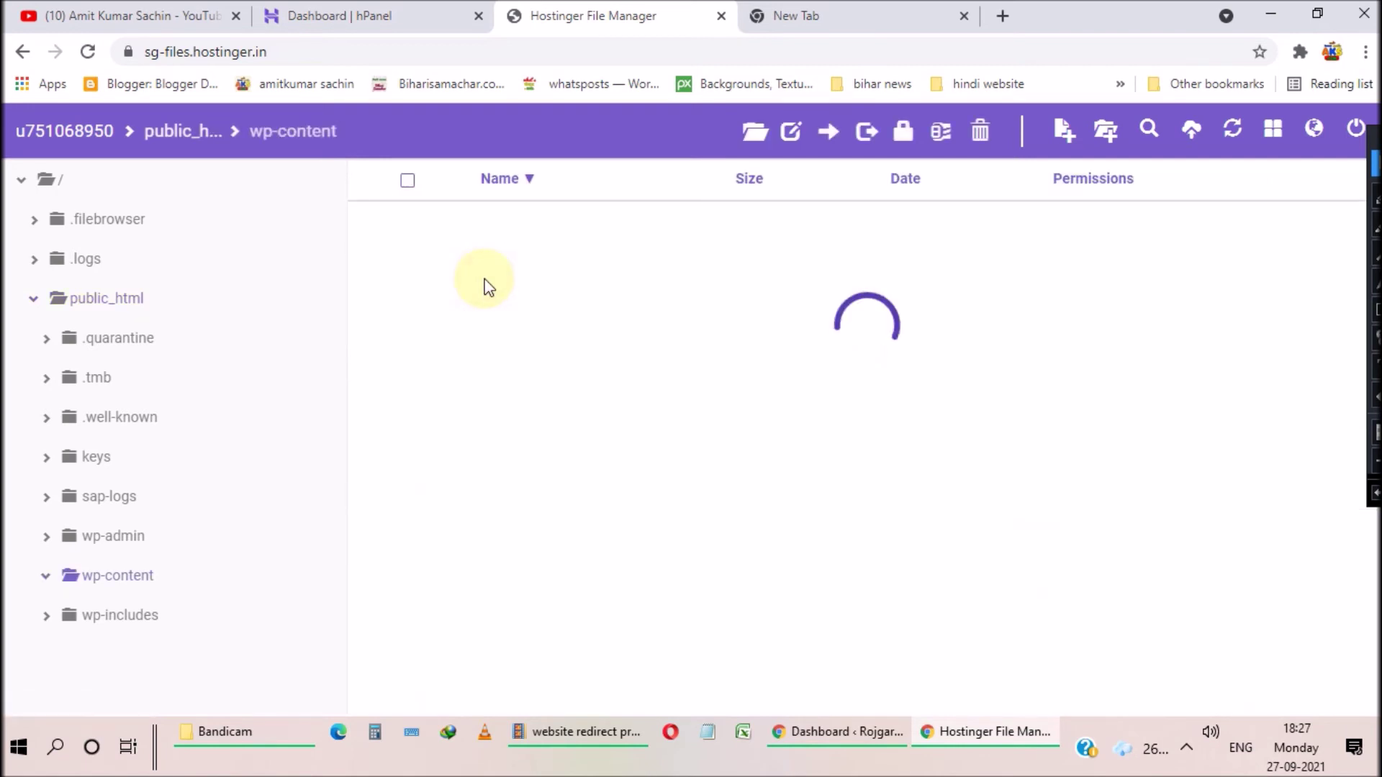
pyautogui.moveTo(355, 430)
pyautogui.mouseDown()
pyautogui.moveTo(508, 512)
pyautogui.moveTo(1187, 512)
pyautogui.mouseUp()
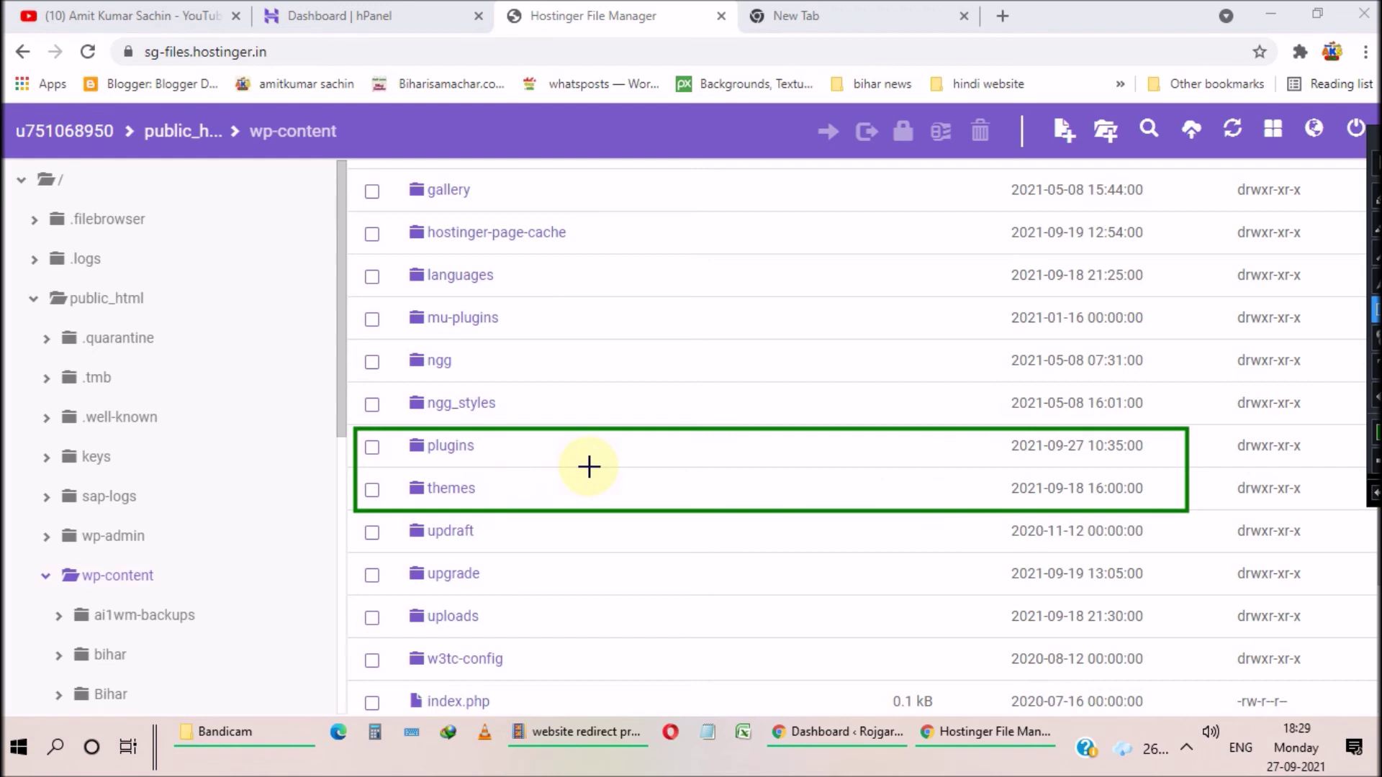
pyautogui.press('Escape')
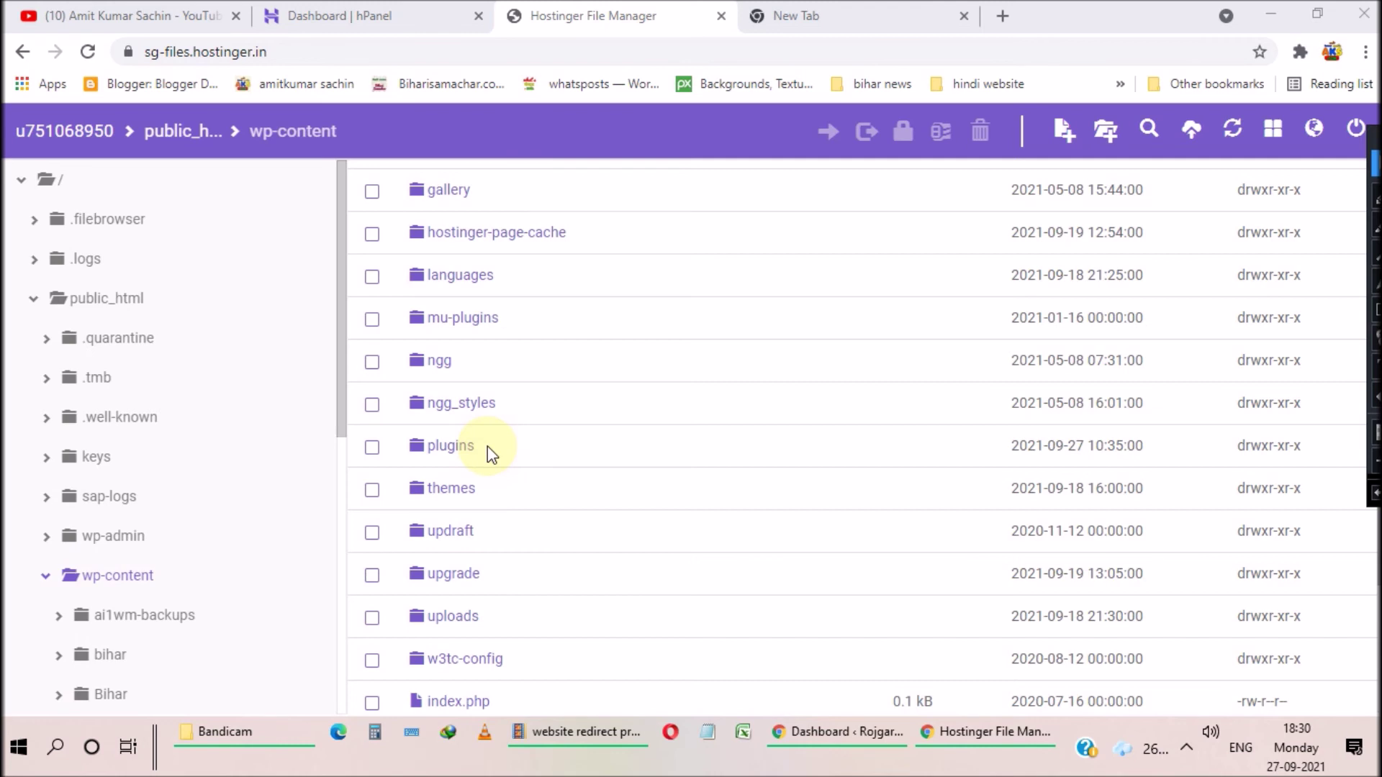
pyautogui.click(372, 447)
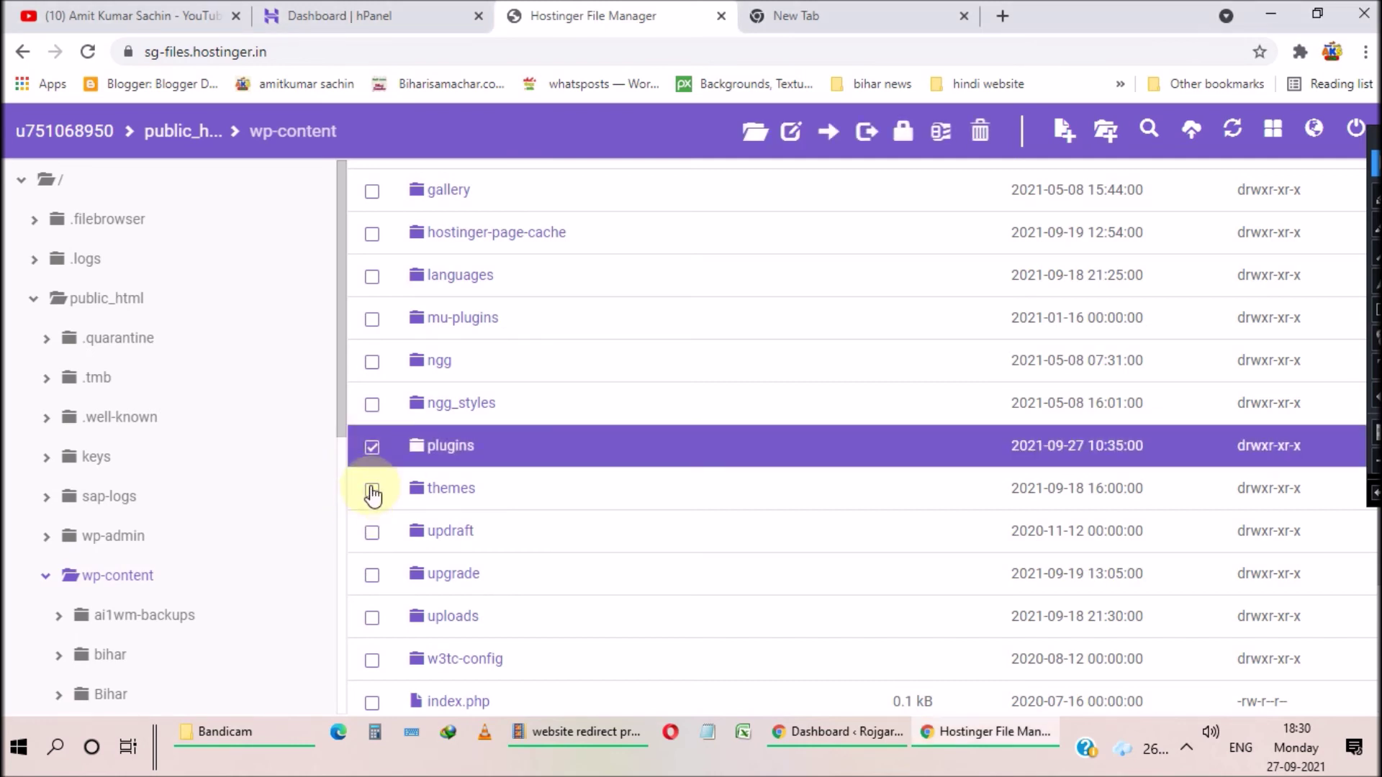
pyautogui.click(372, 491)
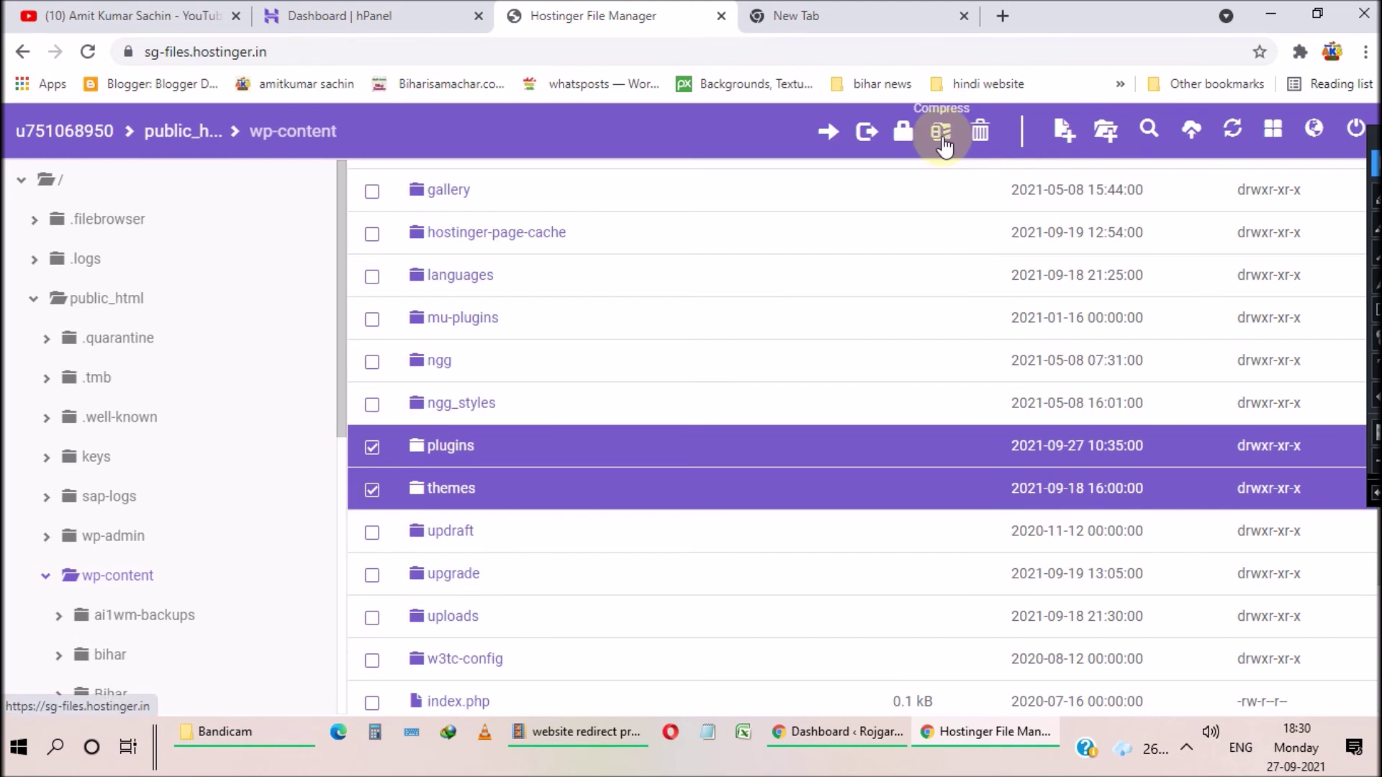
pyautogui.scroll(-3, 525, 602)
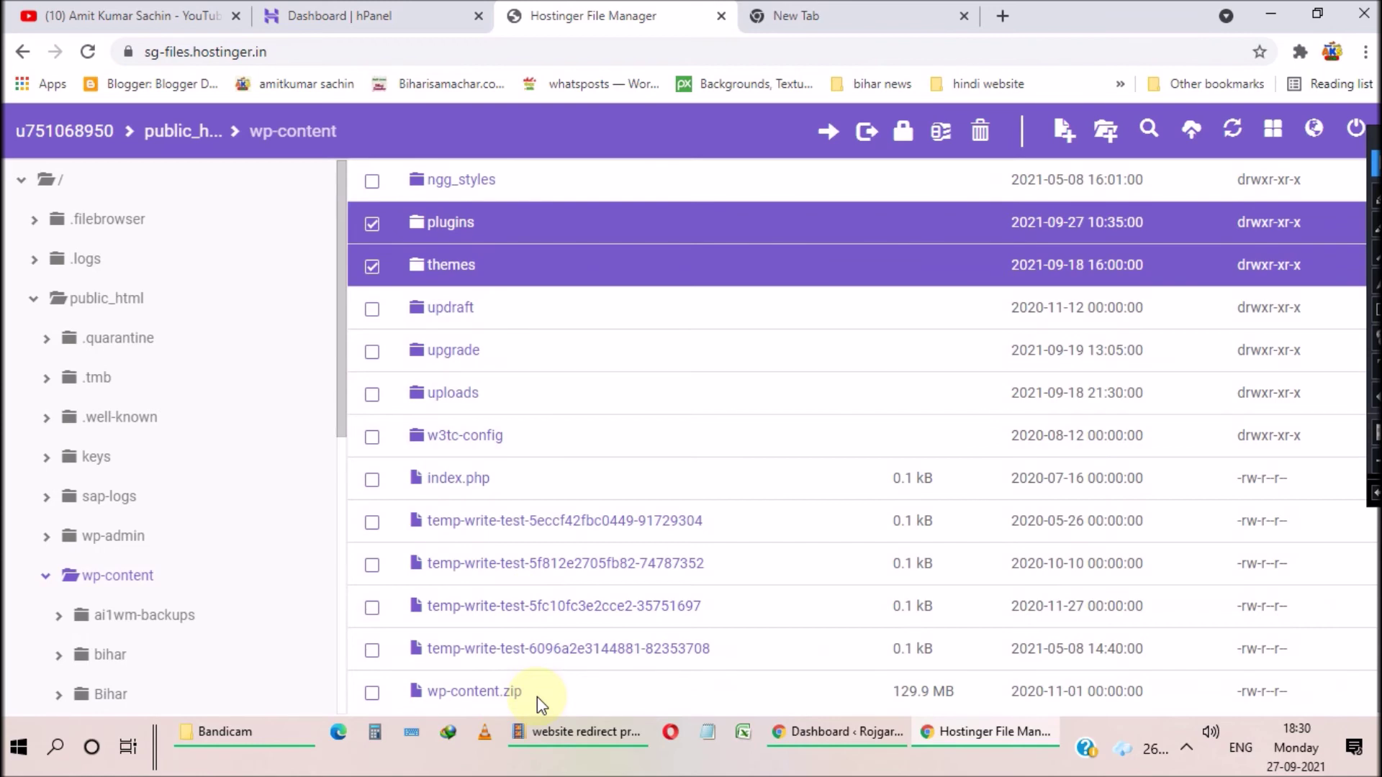
pyautogui.scroll(4, 532, 687)
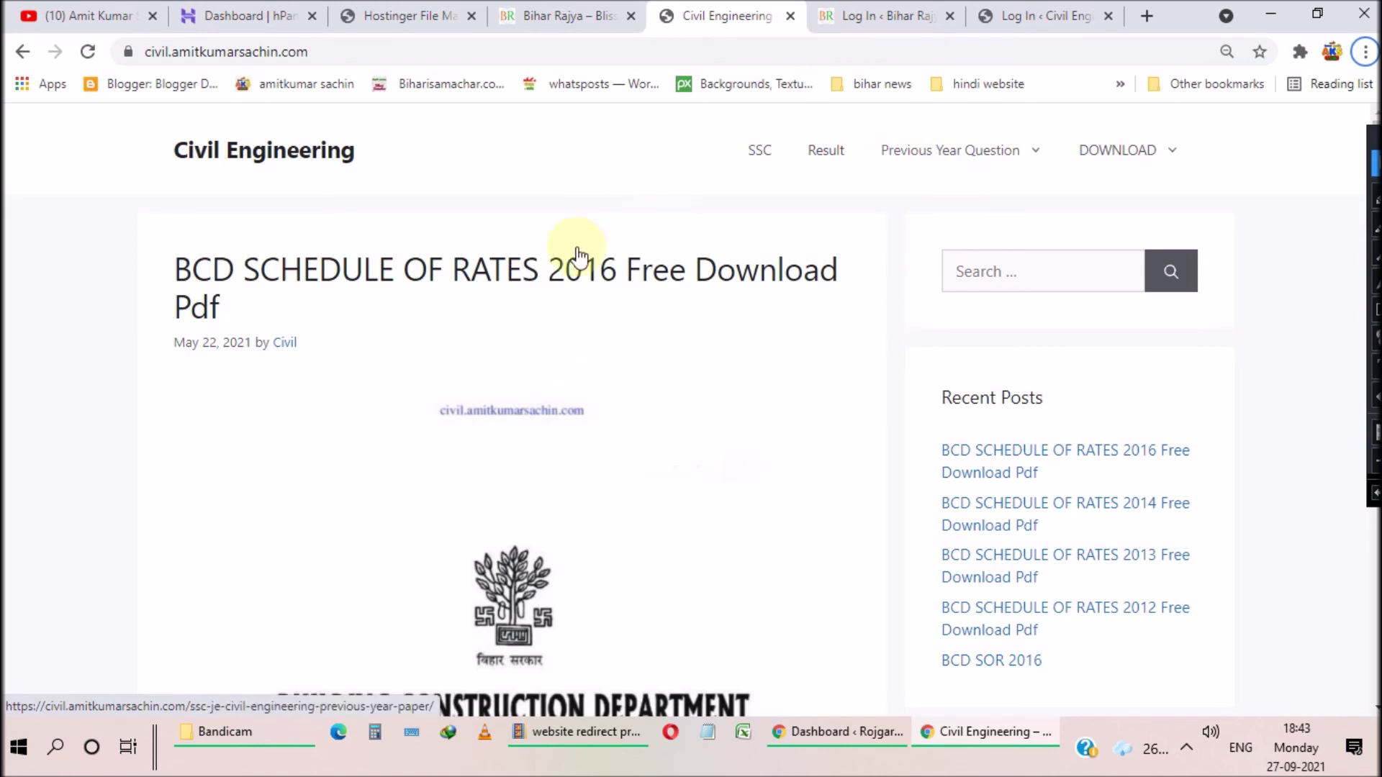
# Step: Check the Civil Engineering site's homepage by looking through its posts
pyautogui.scroll(-5, 580, 293)
pyautogui.scroll(5, 290, 162)
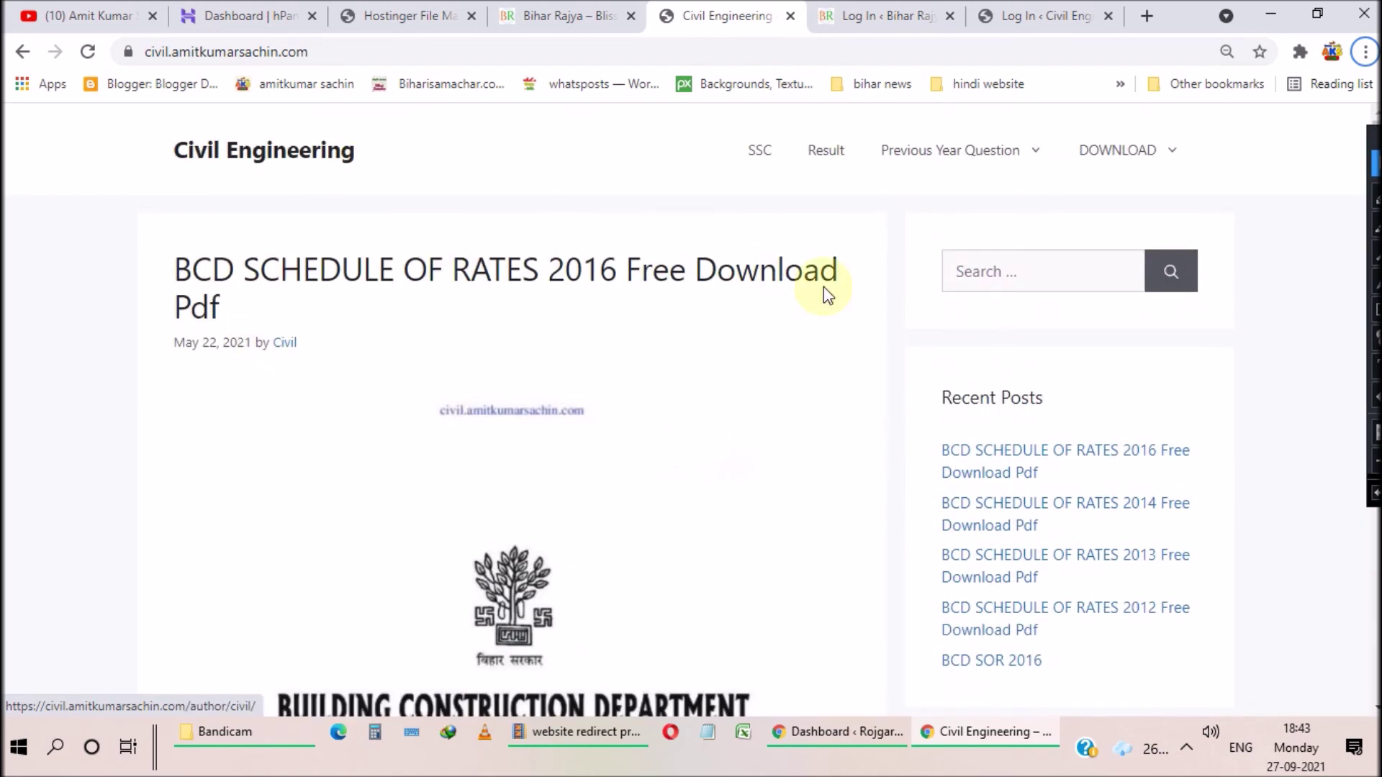
pyautogui.scroll(-1, 501, 267)
pyautogui.scroll(1, 499, 272)
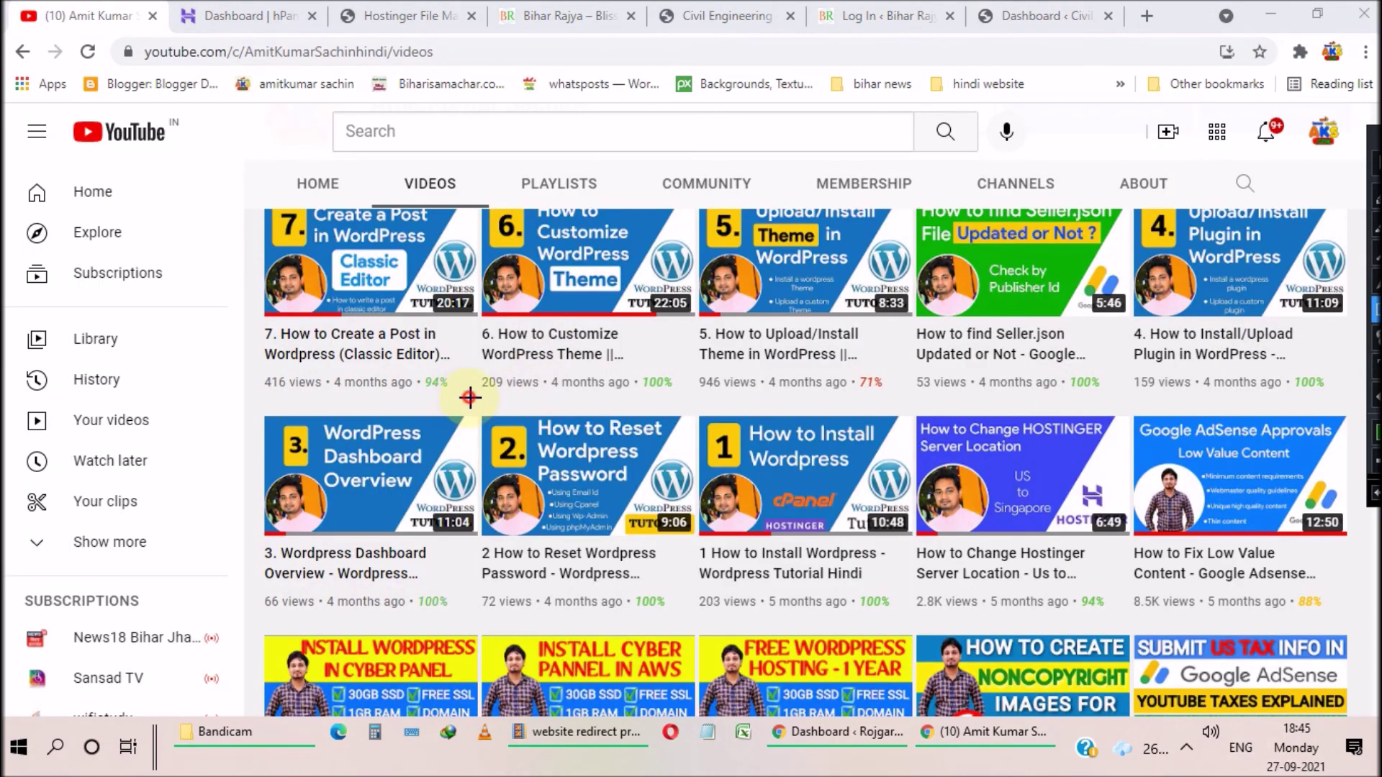
pyautogui.moveTo(470, 397)
pyautogui.mouseDown()
pyautogui.moveTo(533, 569)
pyautogui.moveTo(666, 652)
pyautogui.moveTo(704, 619)
pyautogui.mouseUp()
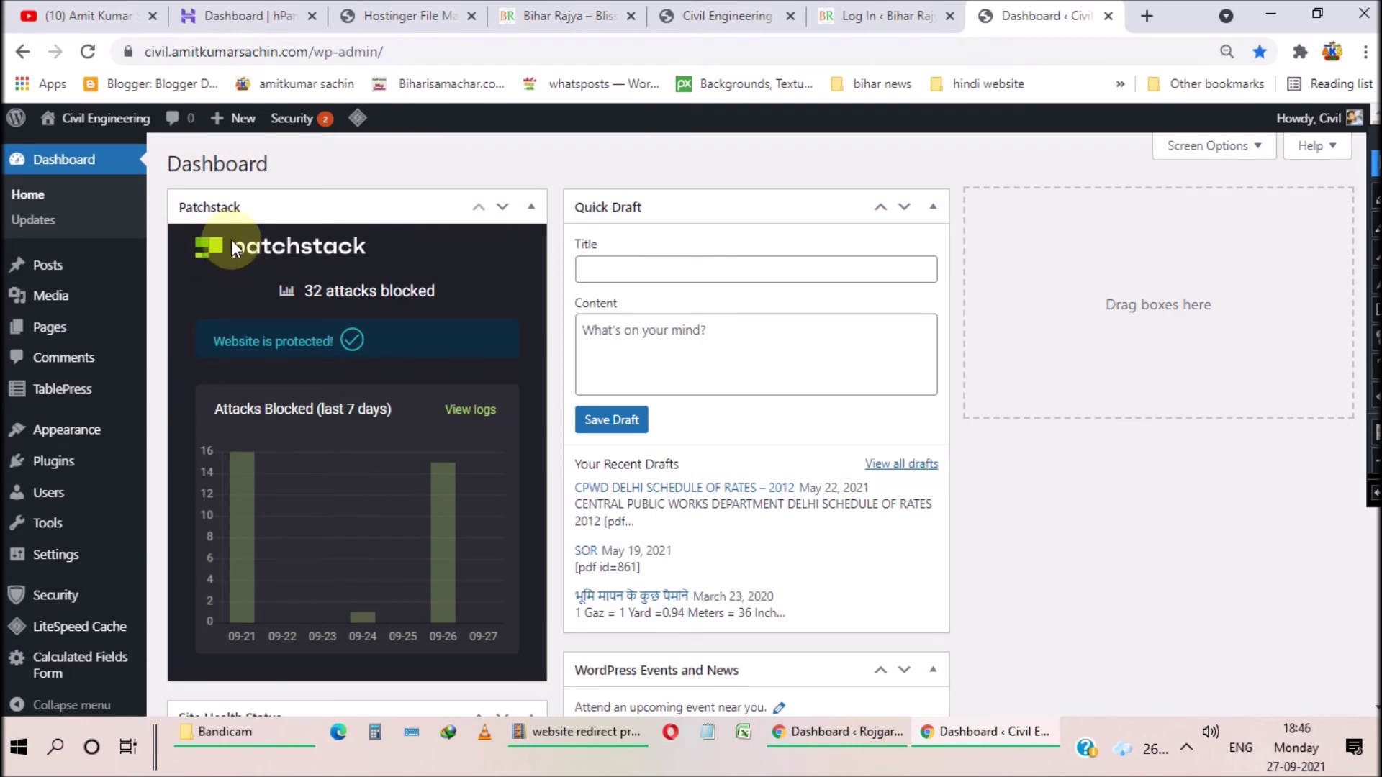
pyautogui.click(245, 16)
pyautogui.moveTo(312, 264)
pyautogui.mouseDown()
pyautogui.moveTo(296, 326)
pyautogui.moveTo(317, 477)
pyautogui.moveTo(843, 571)
pyautogui.moveTo(1033, 493)
pyautogui.moveTo(993, 495)
pyautogui.mouseUp()
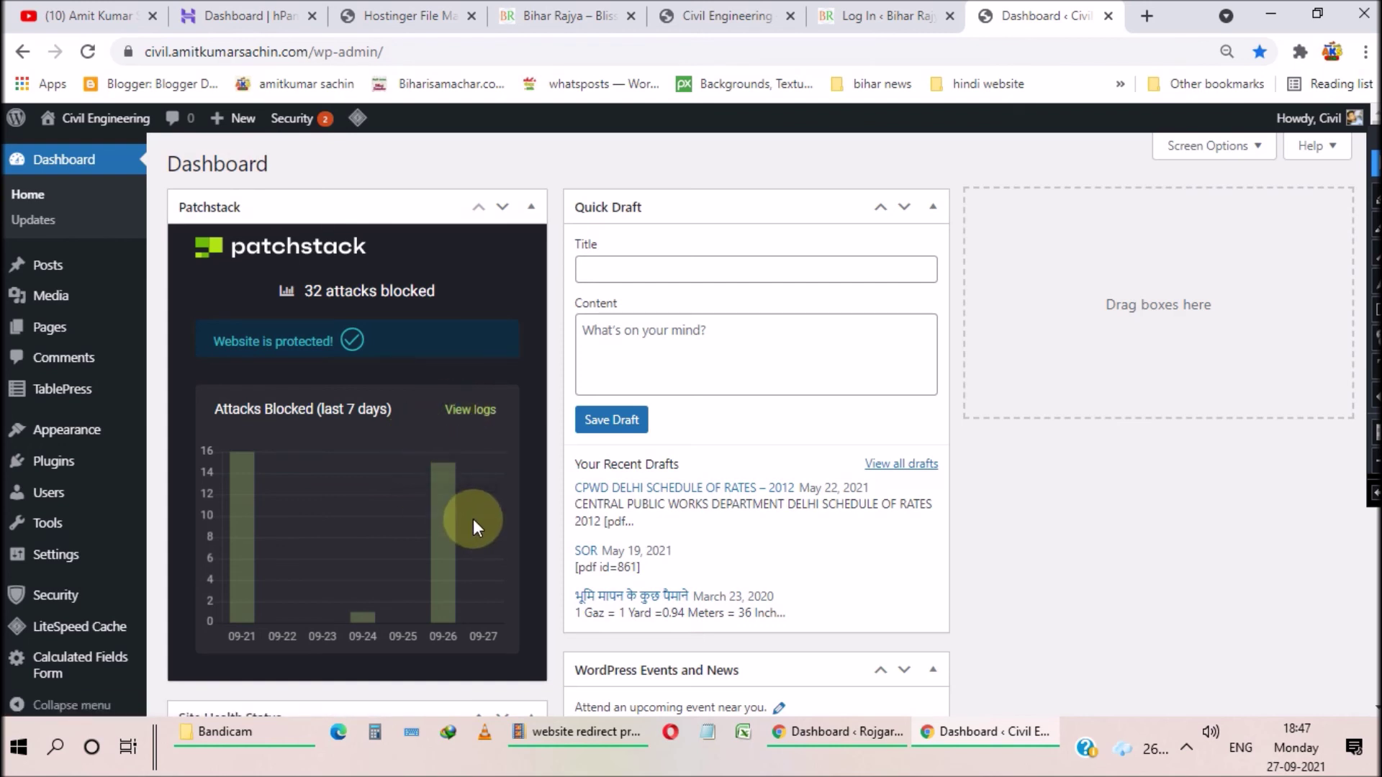
# Step: Check the attacks blocked for 09-26 in the Patchstack chart on the WordPress dashboard
pyautogui.moveTo(456, 498)
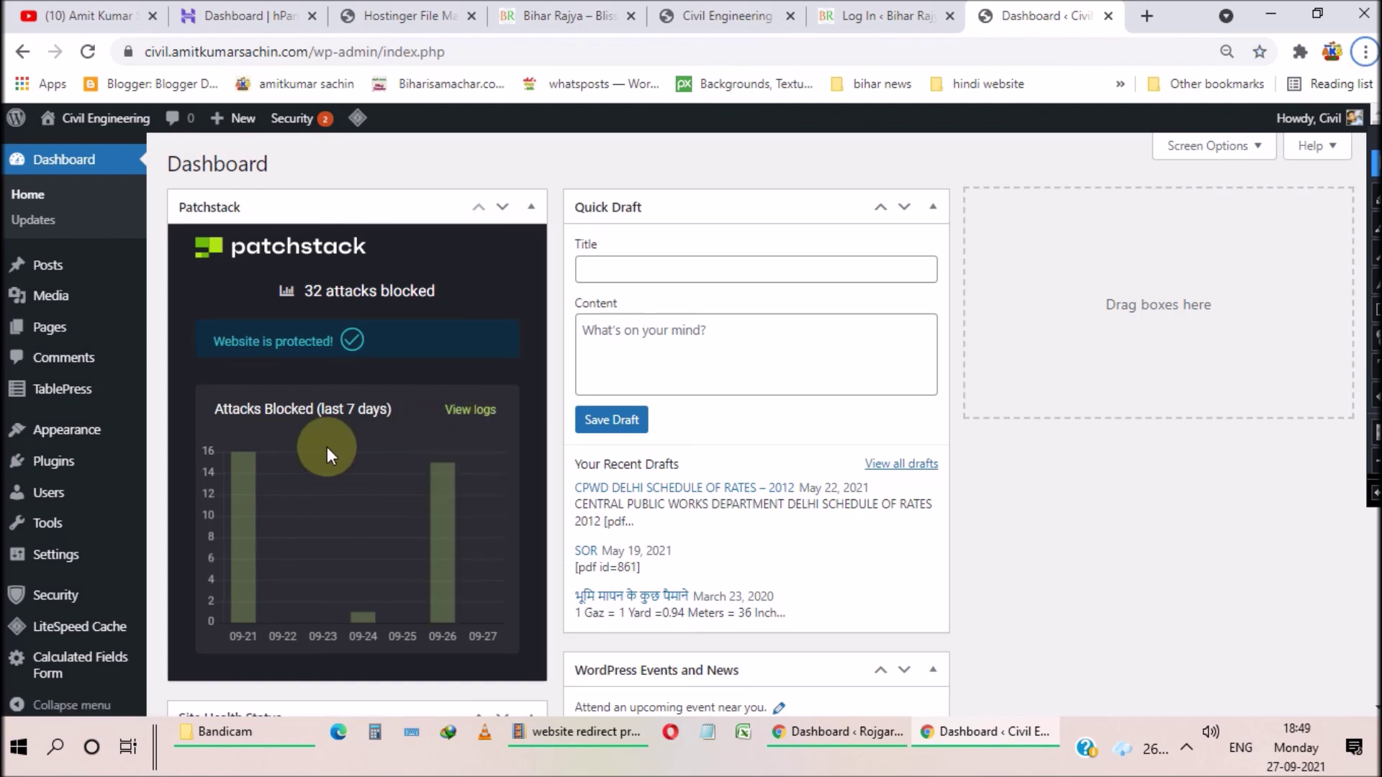
pyautogui.moveTo(441, 506)
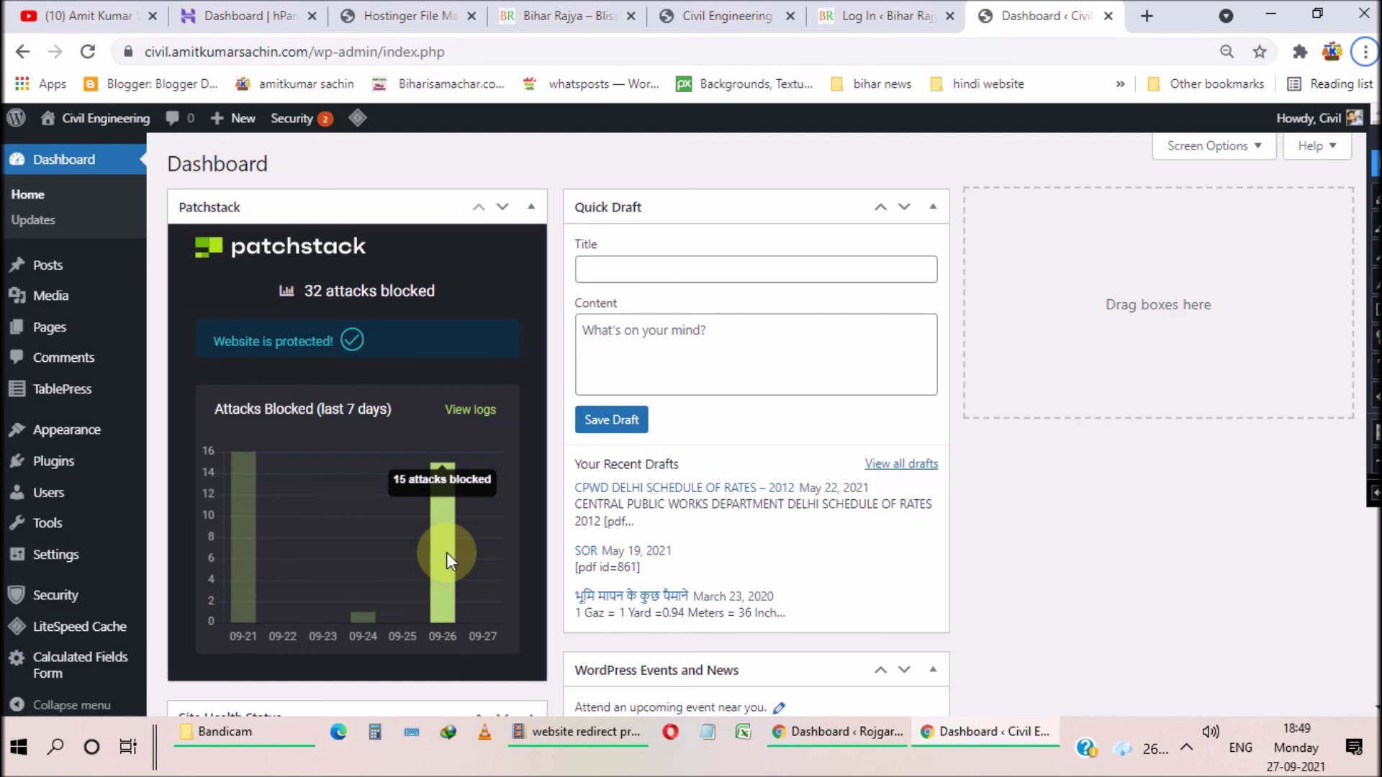
# Step: Open the site's list of installed plugins and view the details of the iThemes Security plugin
pyautogui.moveTo(50, 377)
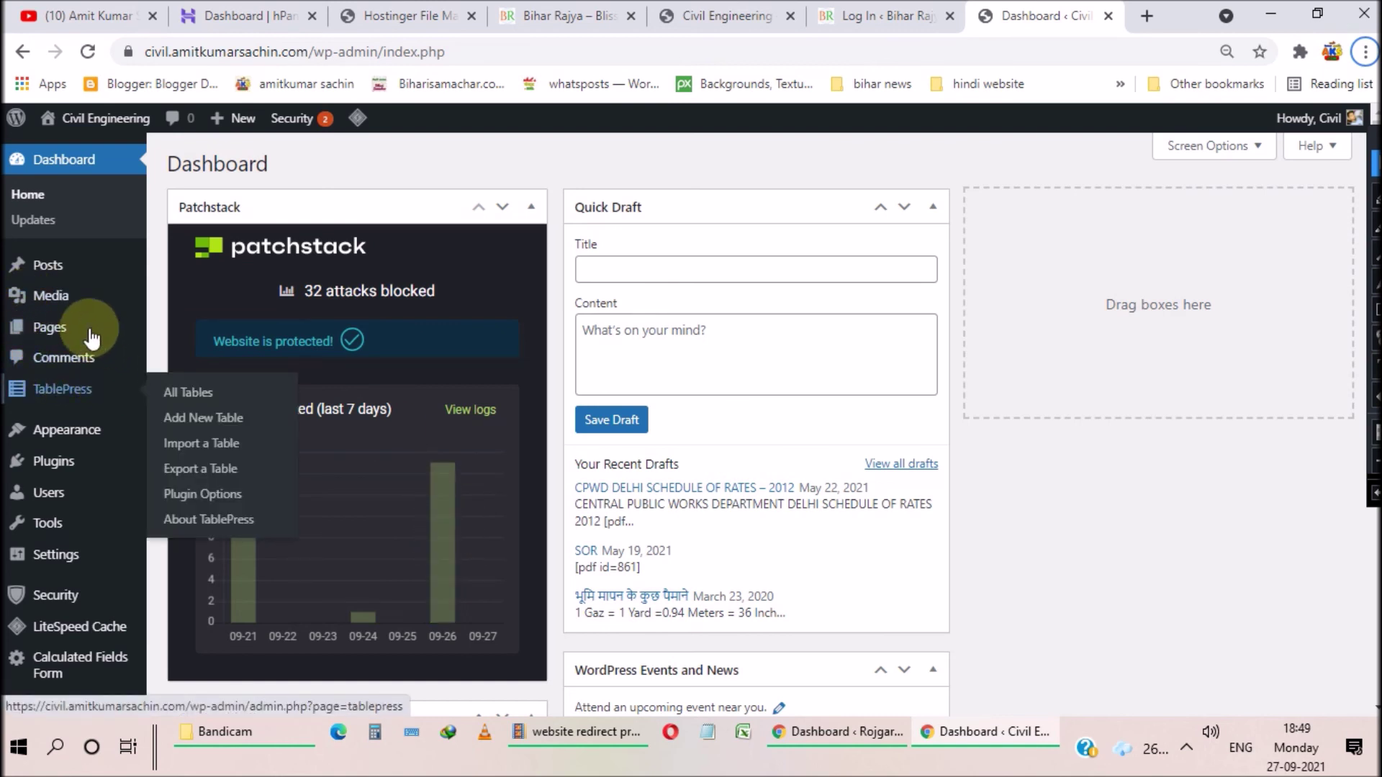
pyautogui.moveTo(54, 465)
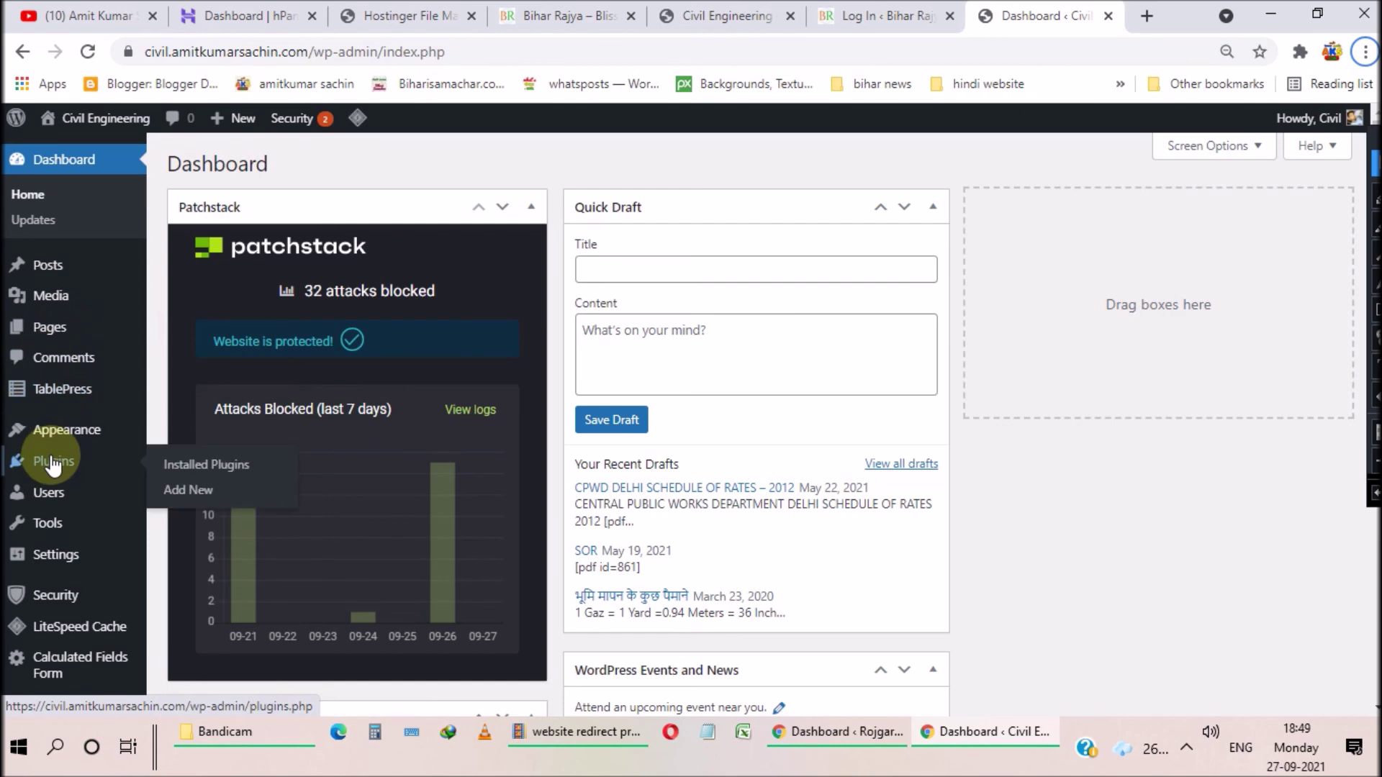
pyautogui.click(182, 465)
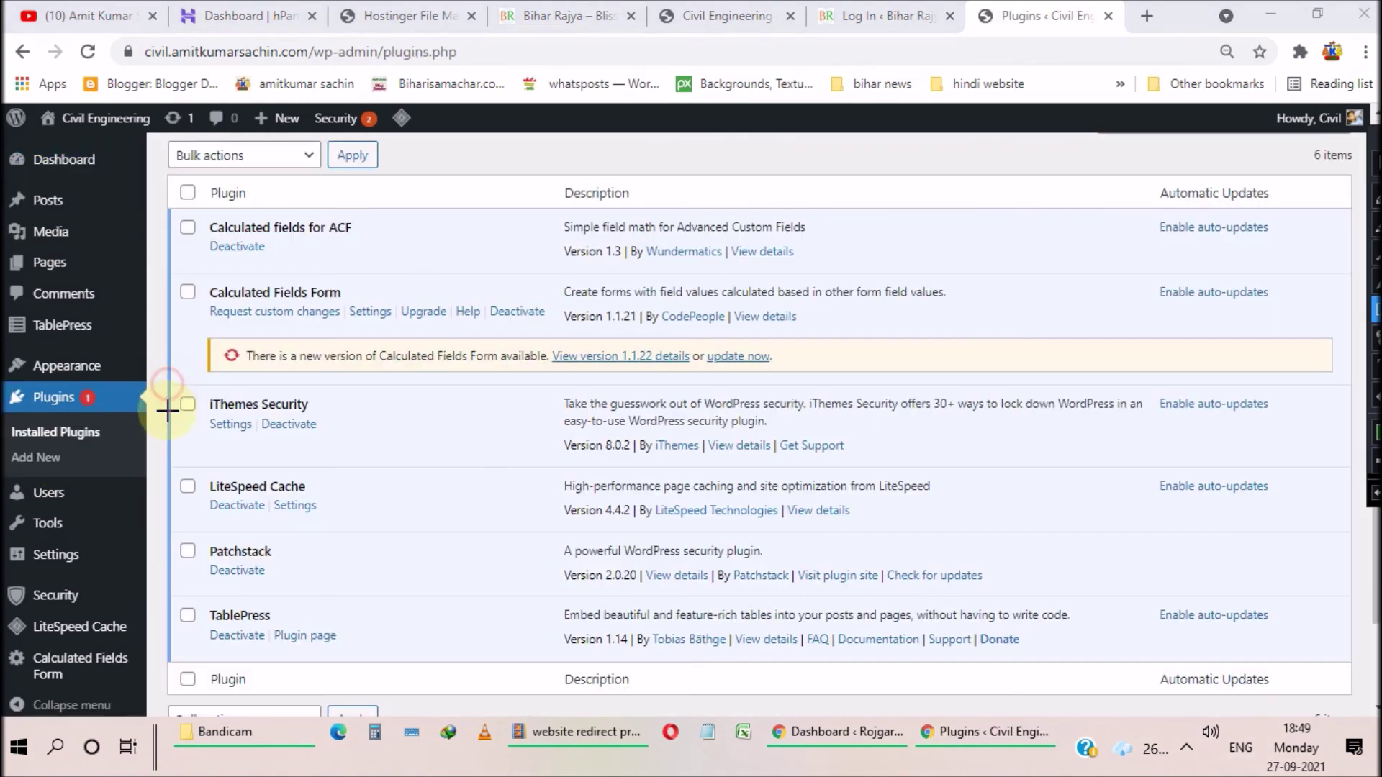
pyautogui.moveTo(166, 383)
pyautogui.mouseDown()
pyautogui.moveTo(336, 466)
pyautogui.moveTo(1037, 477)
pyautogui.mouseUp()
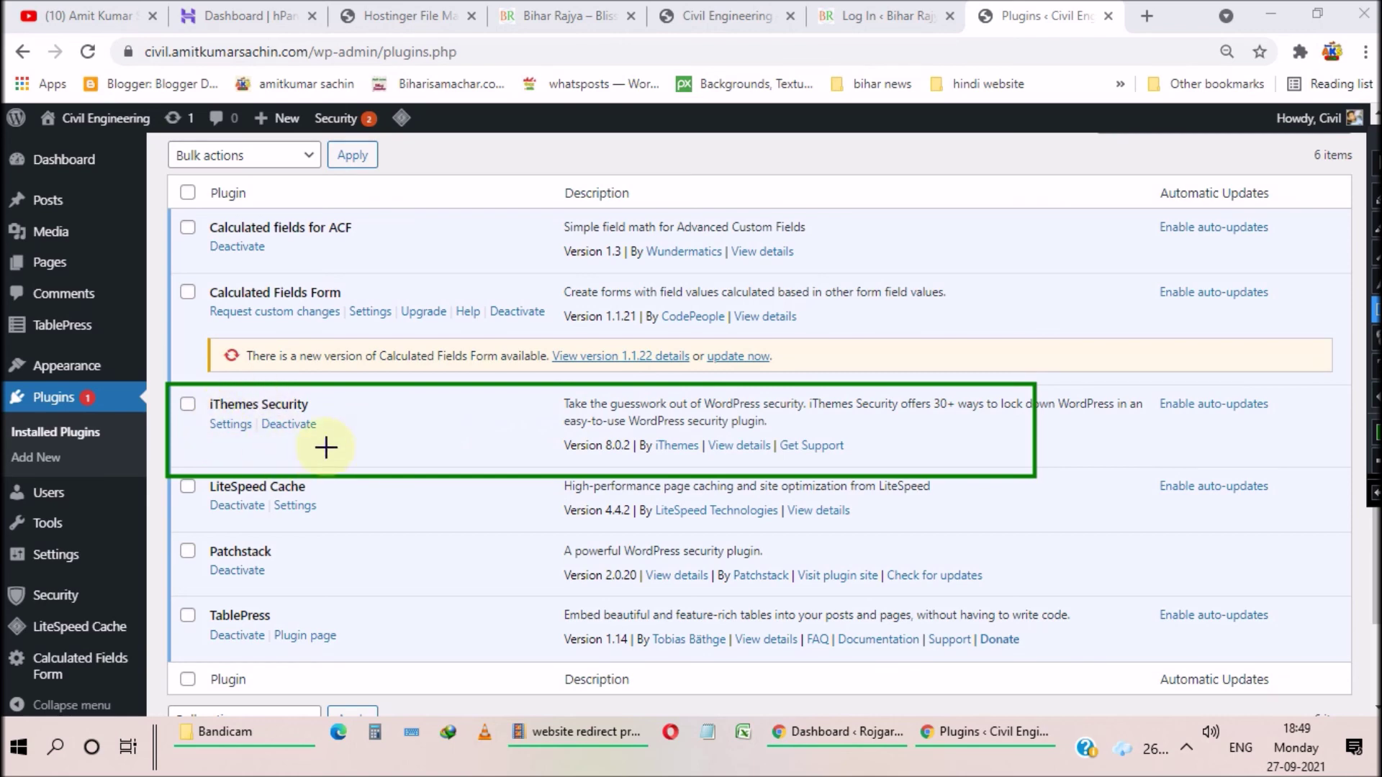
pyautogui.click(740, 444)
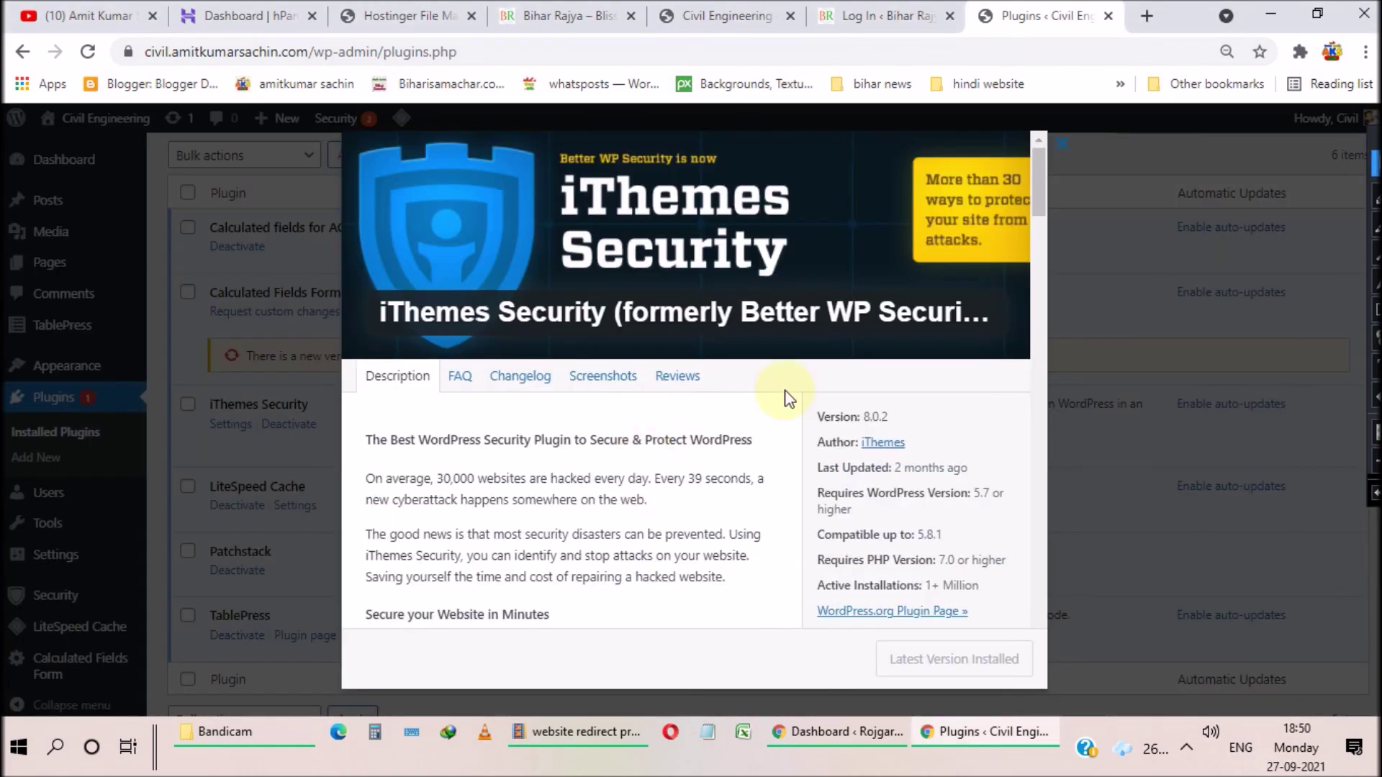
pyautogui.click(1064, 141)
# Step: Open the iThemes Security dashboard and examine its lockouts, database backups, brute force attacks and site scans
pyautogui.click(49, 596)
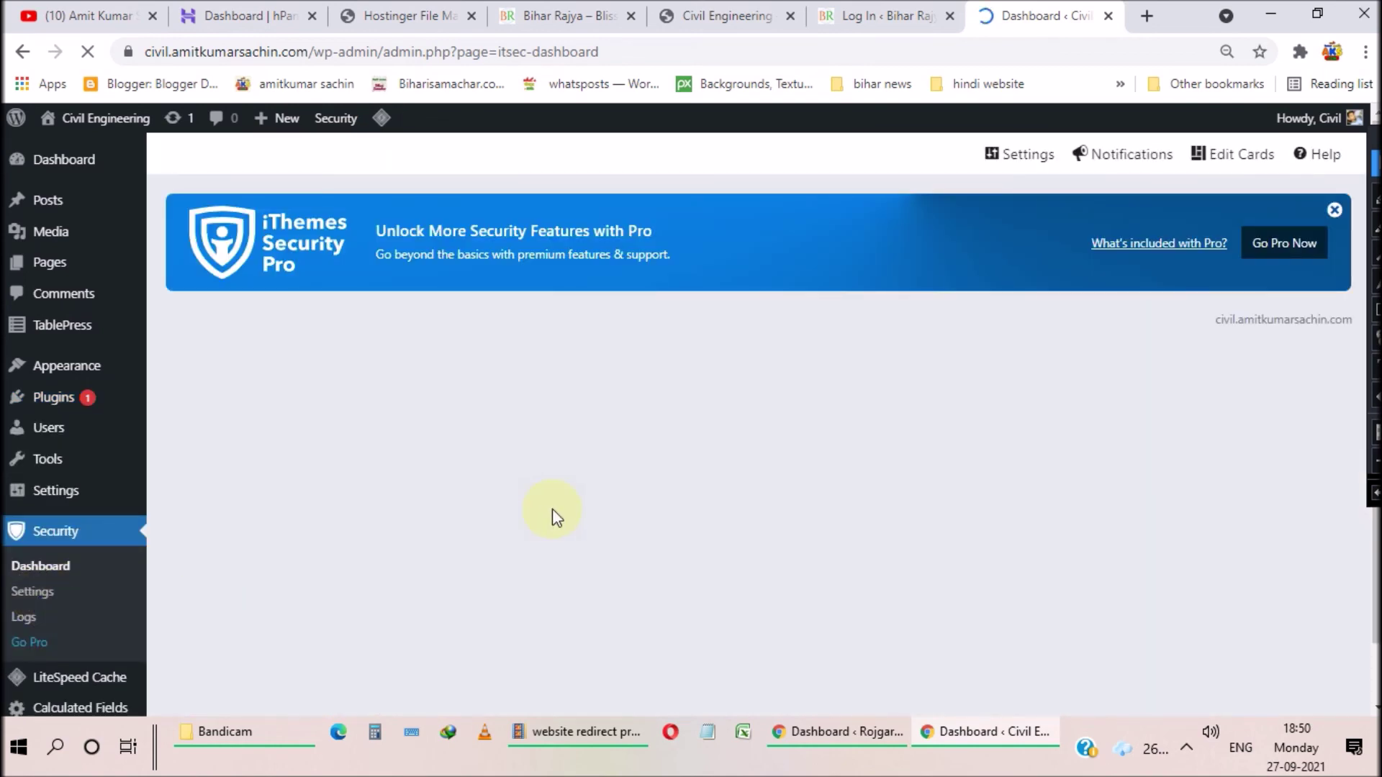
pyautogui.scroll(-5, 567, 480)
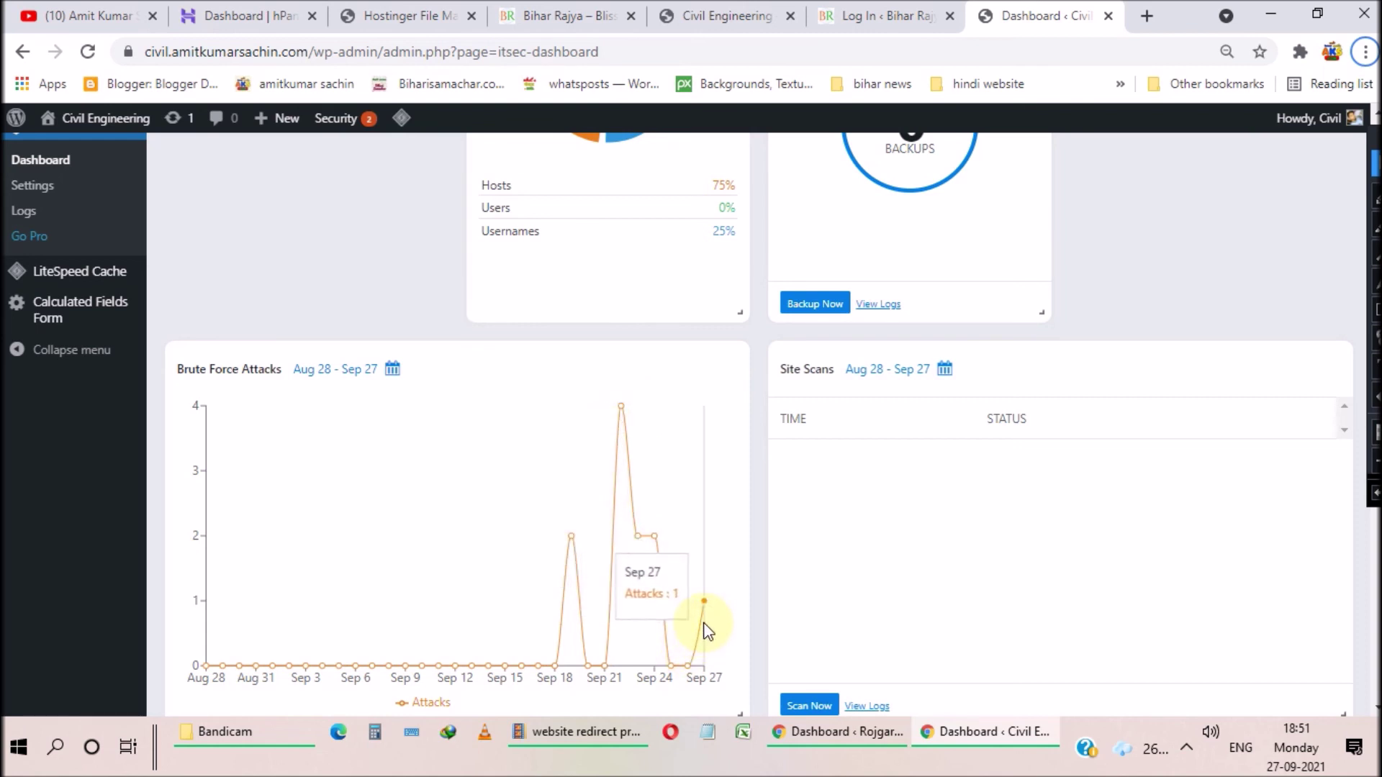
pyautogui.scroll(-2, 704, 626)
pyautogui.scroll(2, 792, 540)
pyautogui.scroll(5, 789, 531)
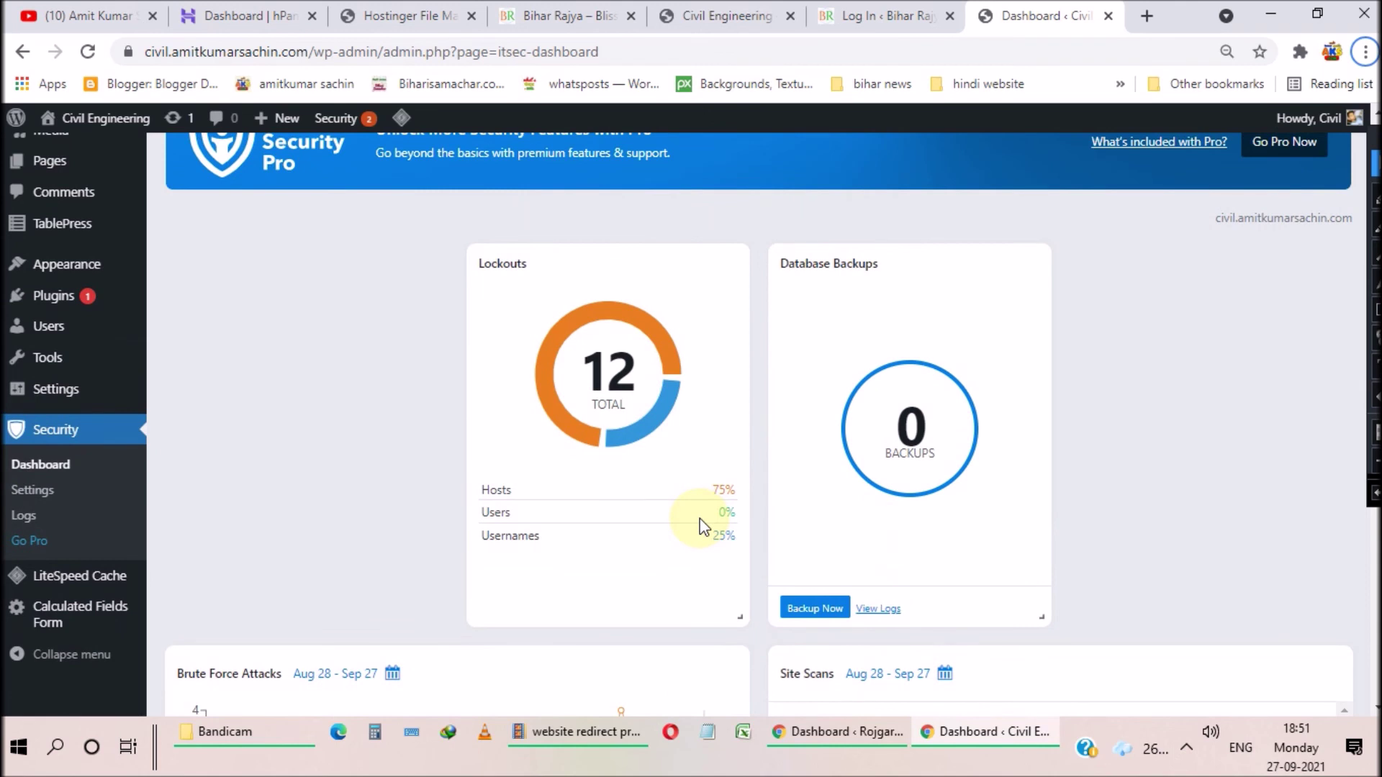
# Step: Open the iThemes Security logs and review the lockout, brute force and notification entries with their times and hosts
pyautogui.scroll(-1, 702, 527)
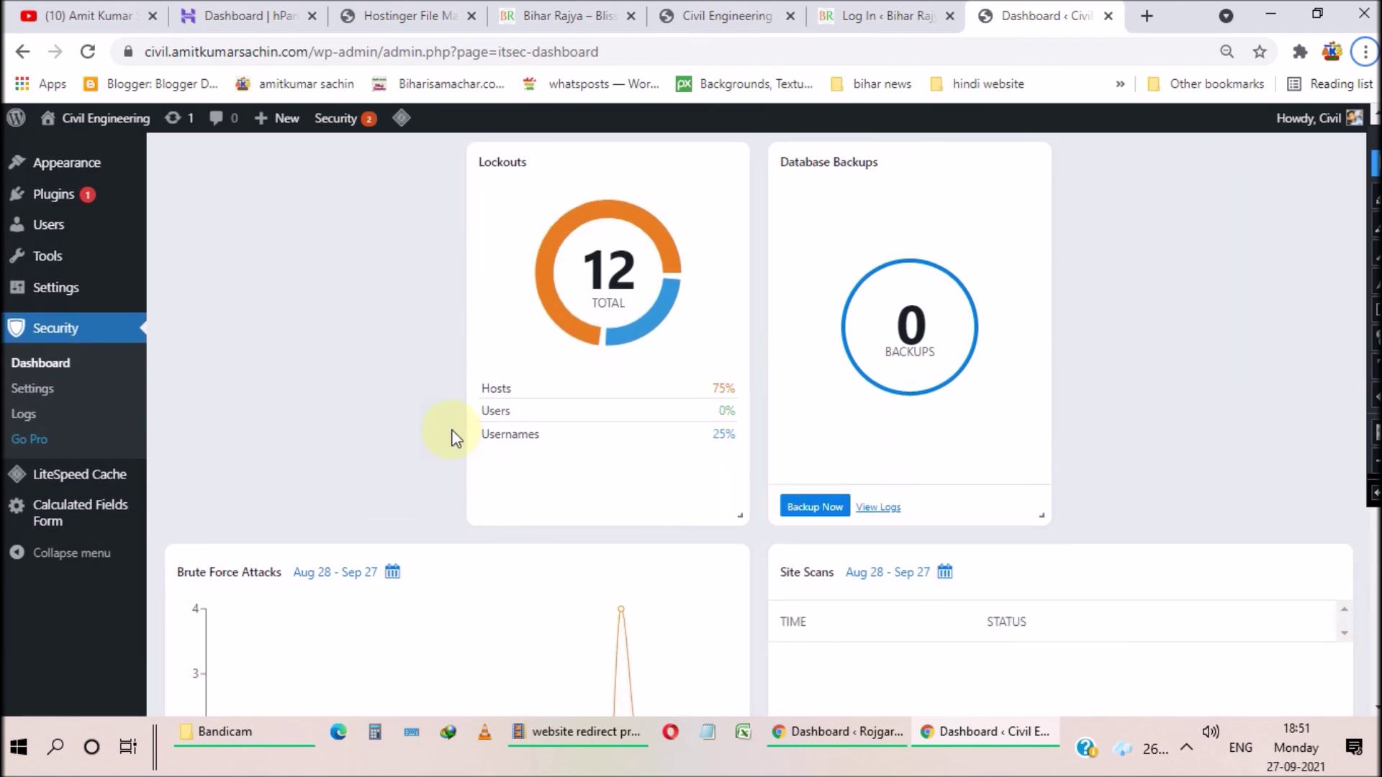
pyautogui.scroll(1, 457, 446)
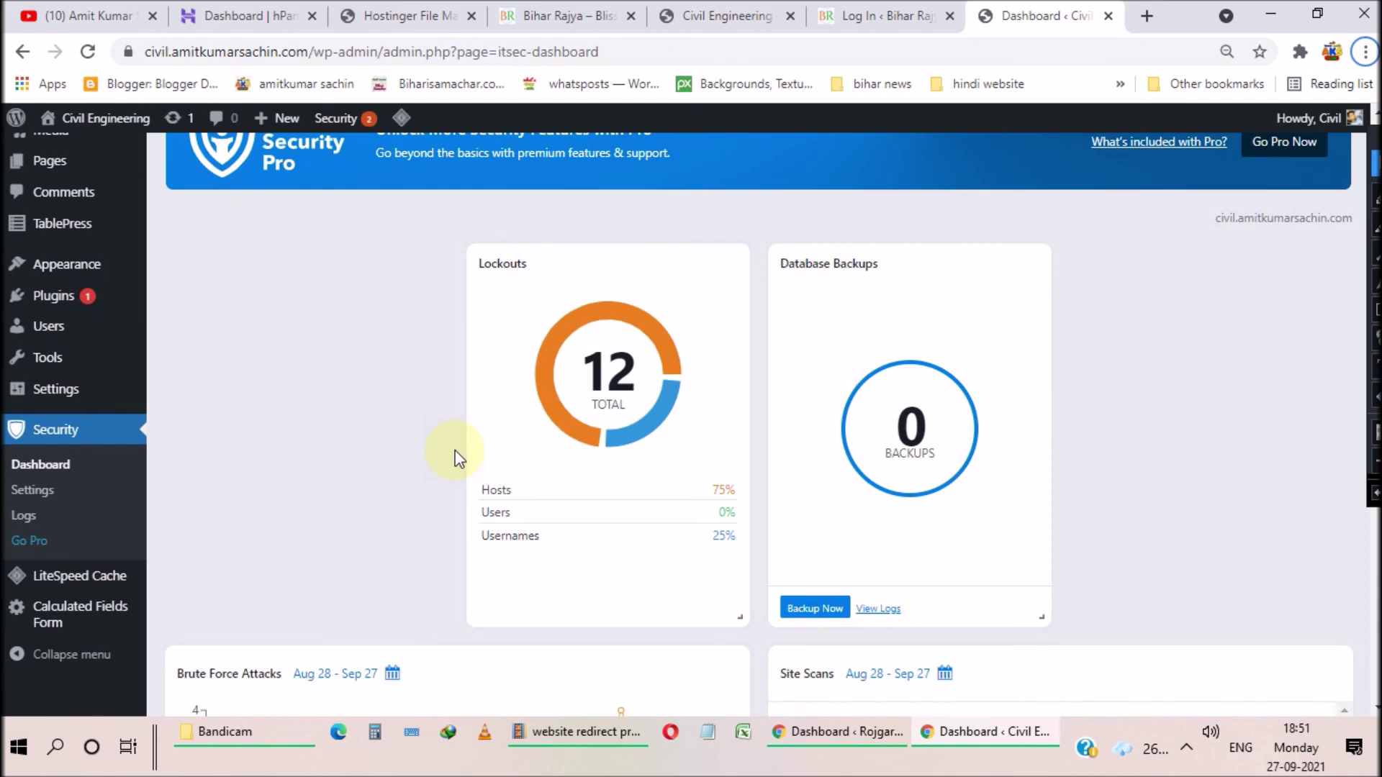
pyautogui.click(23, 516)
pyautogui.scroll(-1, 598, 417)
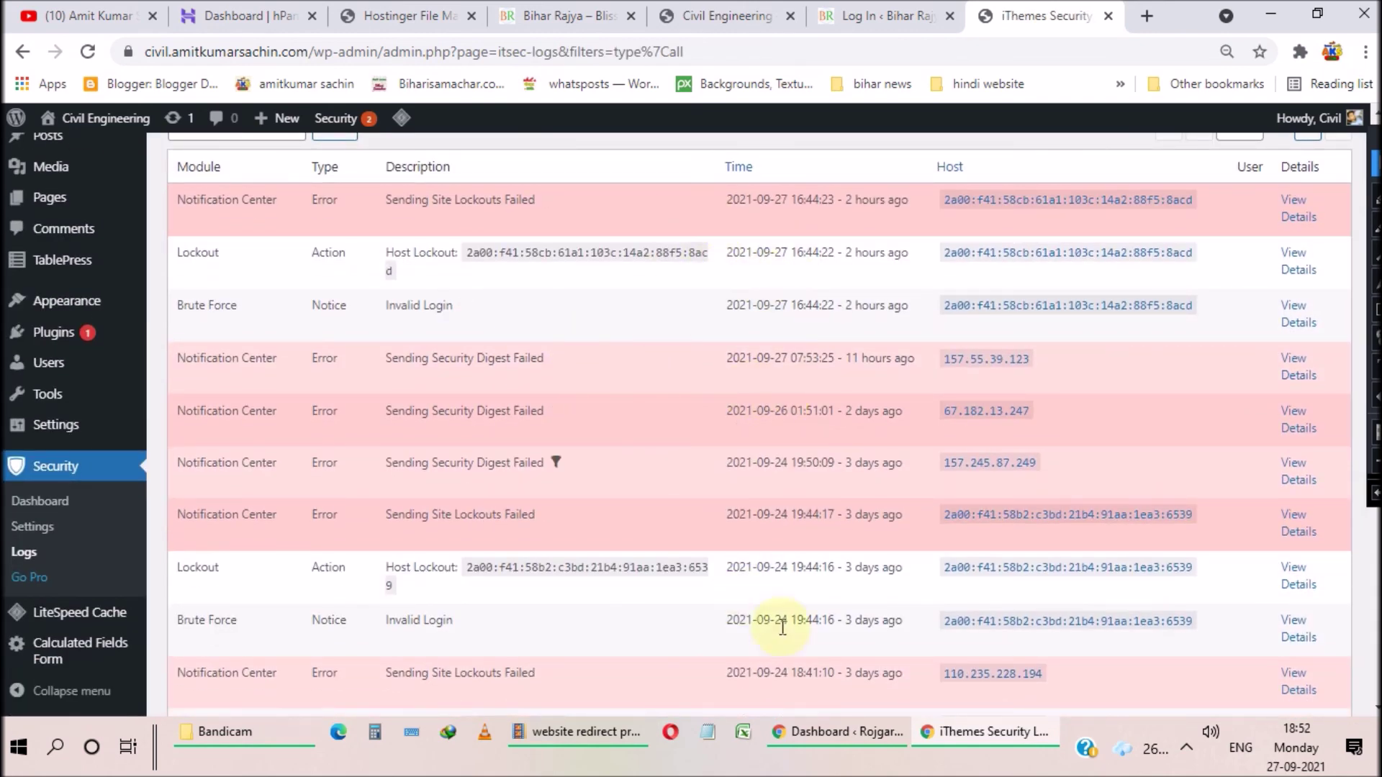
pyautogui.scroll(-4, 734, 548)
pyautogui.scroll(-2, 720, 547)
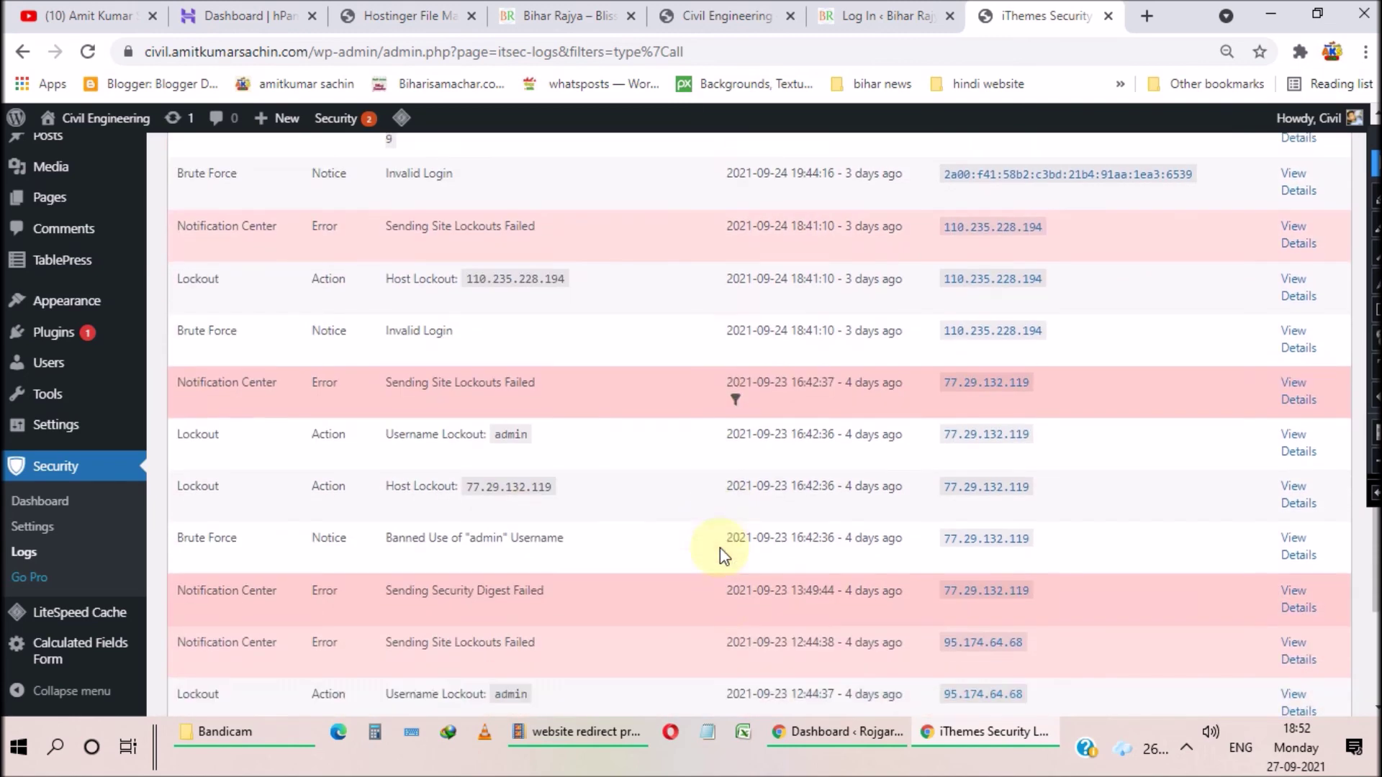
pyautogui.scroll(6, 722, 542)
# Step: Return to the Bihar Rajya login page and temporarily outline the Authentication Code form with a rectangle
pyautogui.hotkey('ctrl', 'shift', 'Tab')
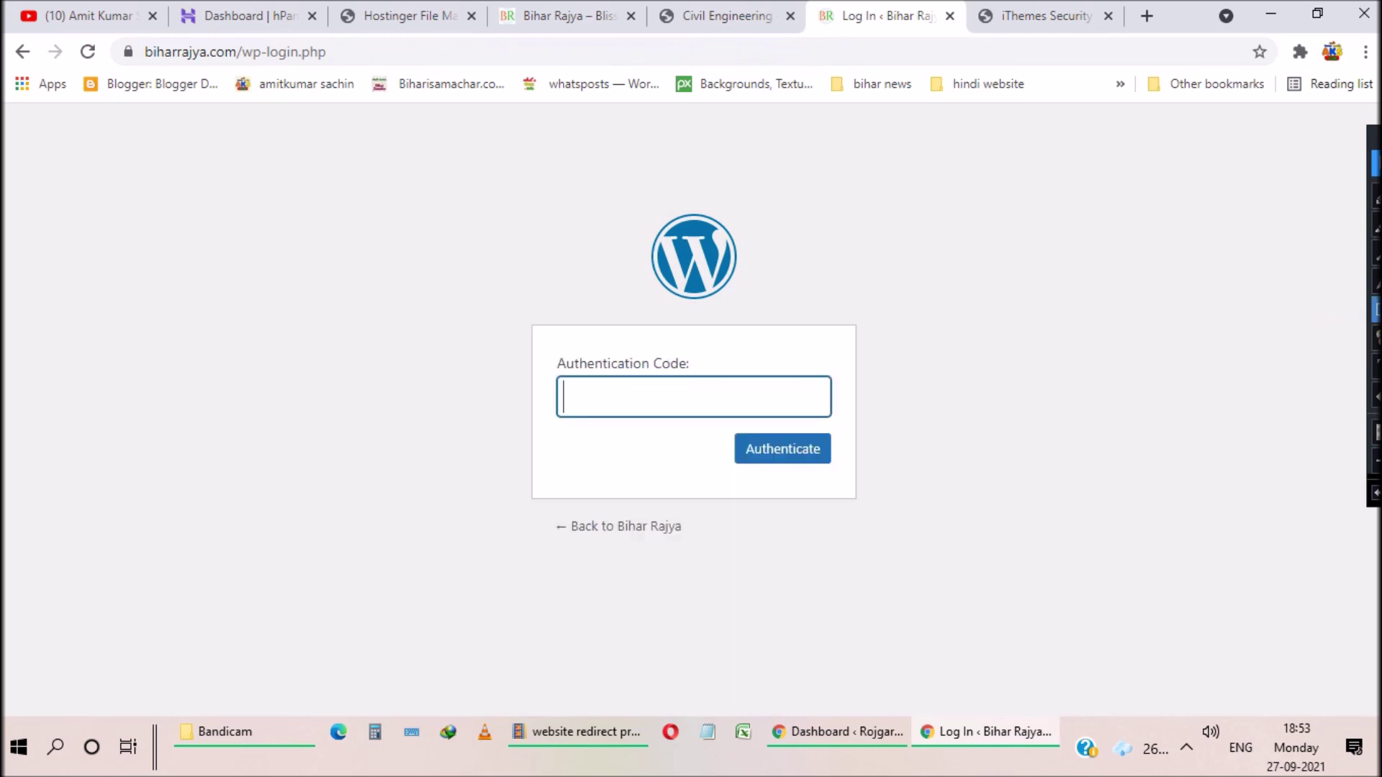
pyautogui.click(492, 317)
pyautogui.moveTo(492, 323)
pyautogui.mouseDown()
pyautogui.moveTo(1051, 533)
pyautogui.moveTo(1059, 519)
pyautogui.mouseUp()
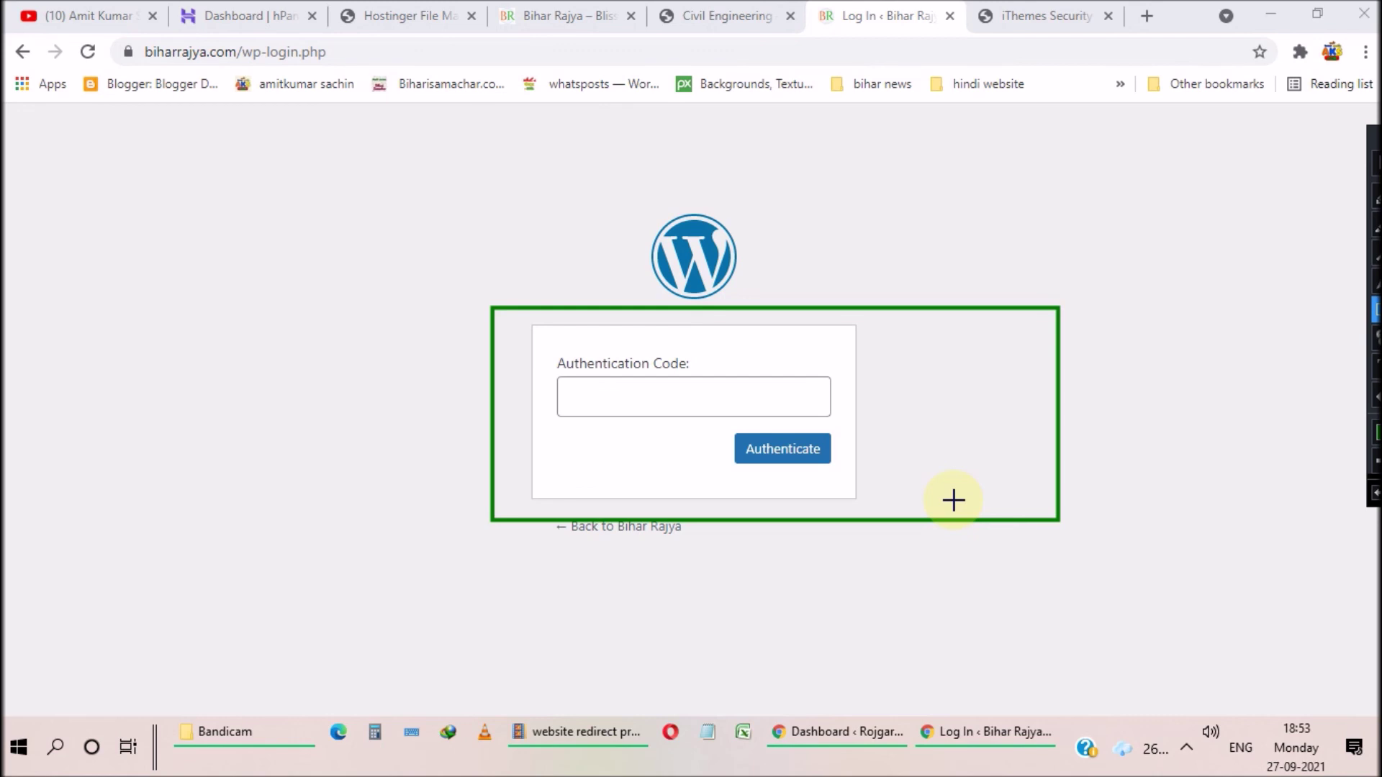
pyautogui.click(1374, 164)
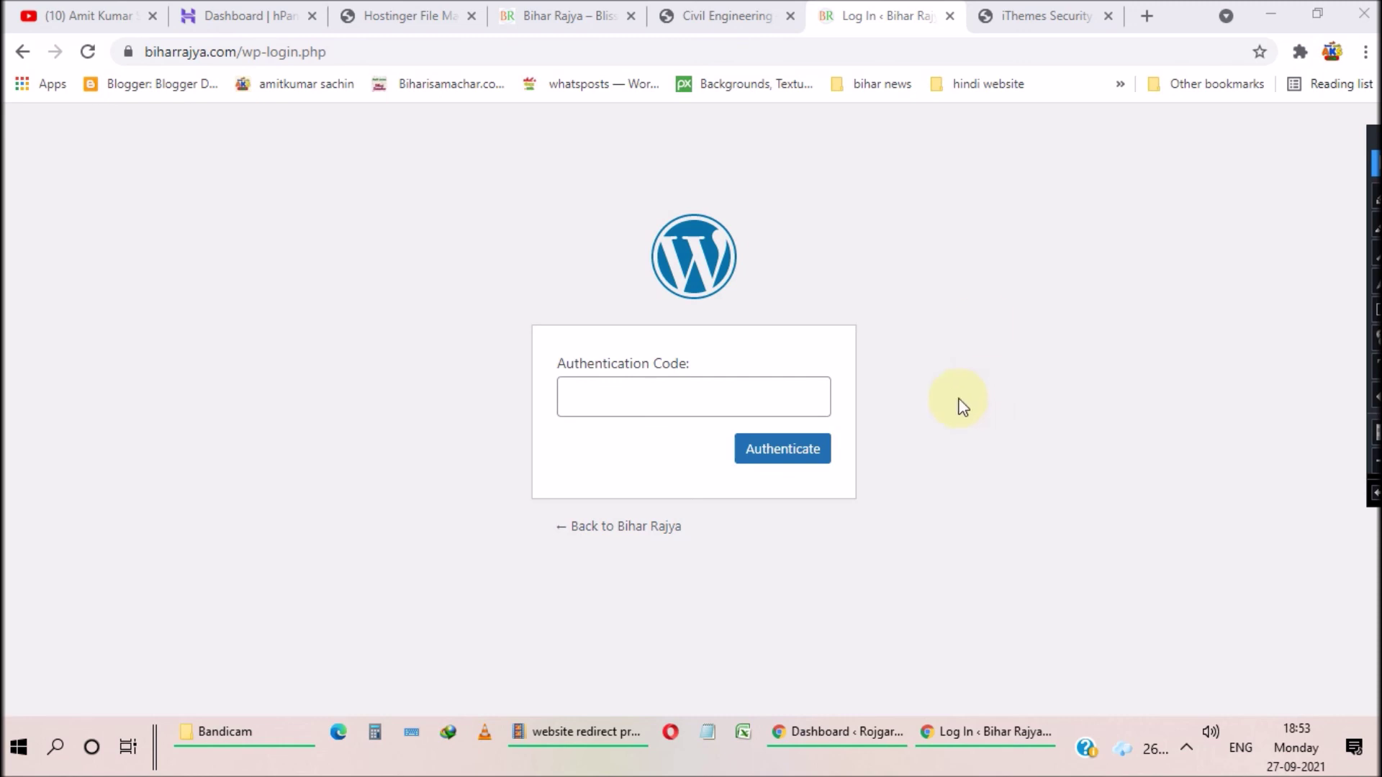
# Step: Switch to the YouTube channel's page of uploaded videos
pyautogui.hotkey('ctrl', '1')
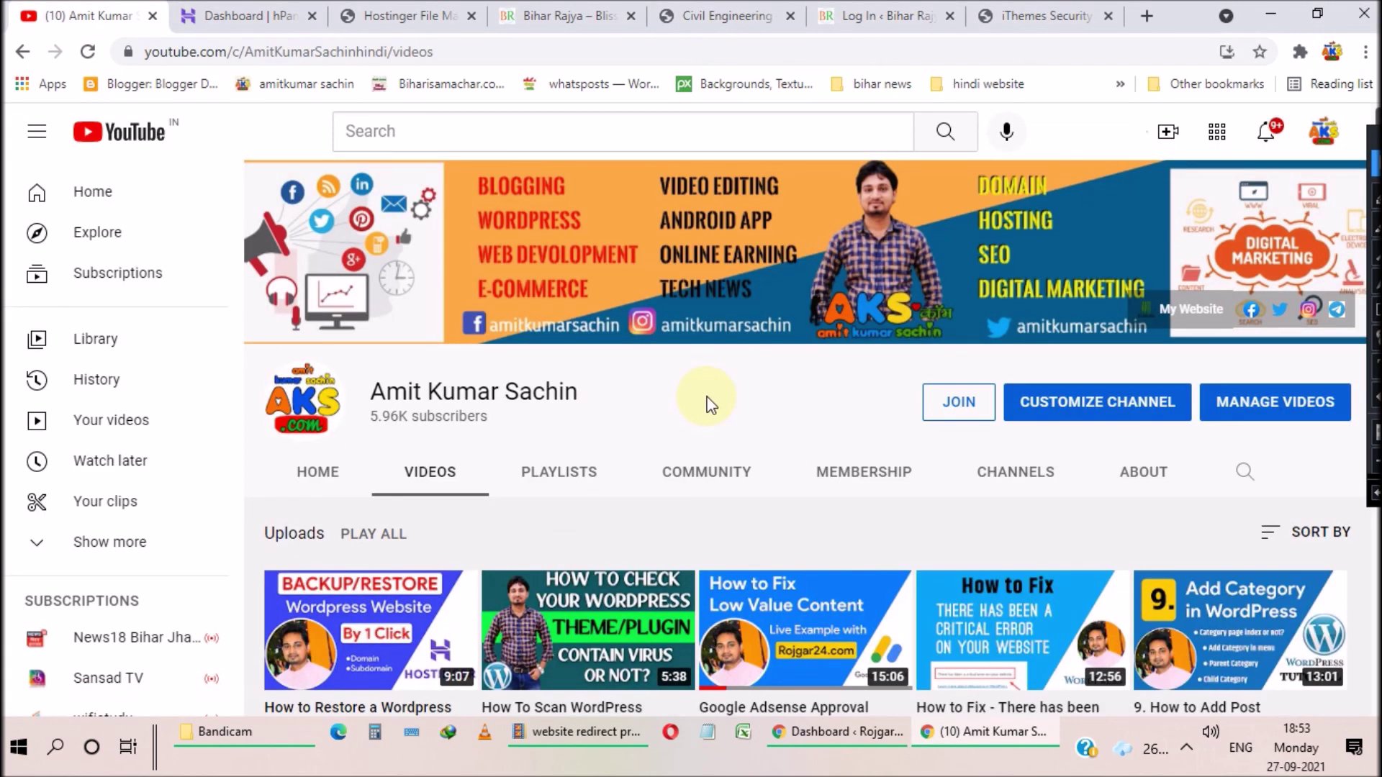